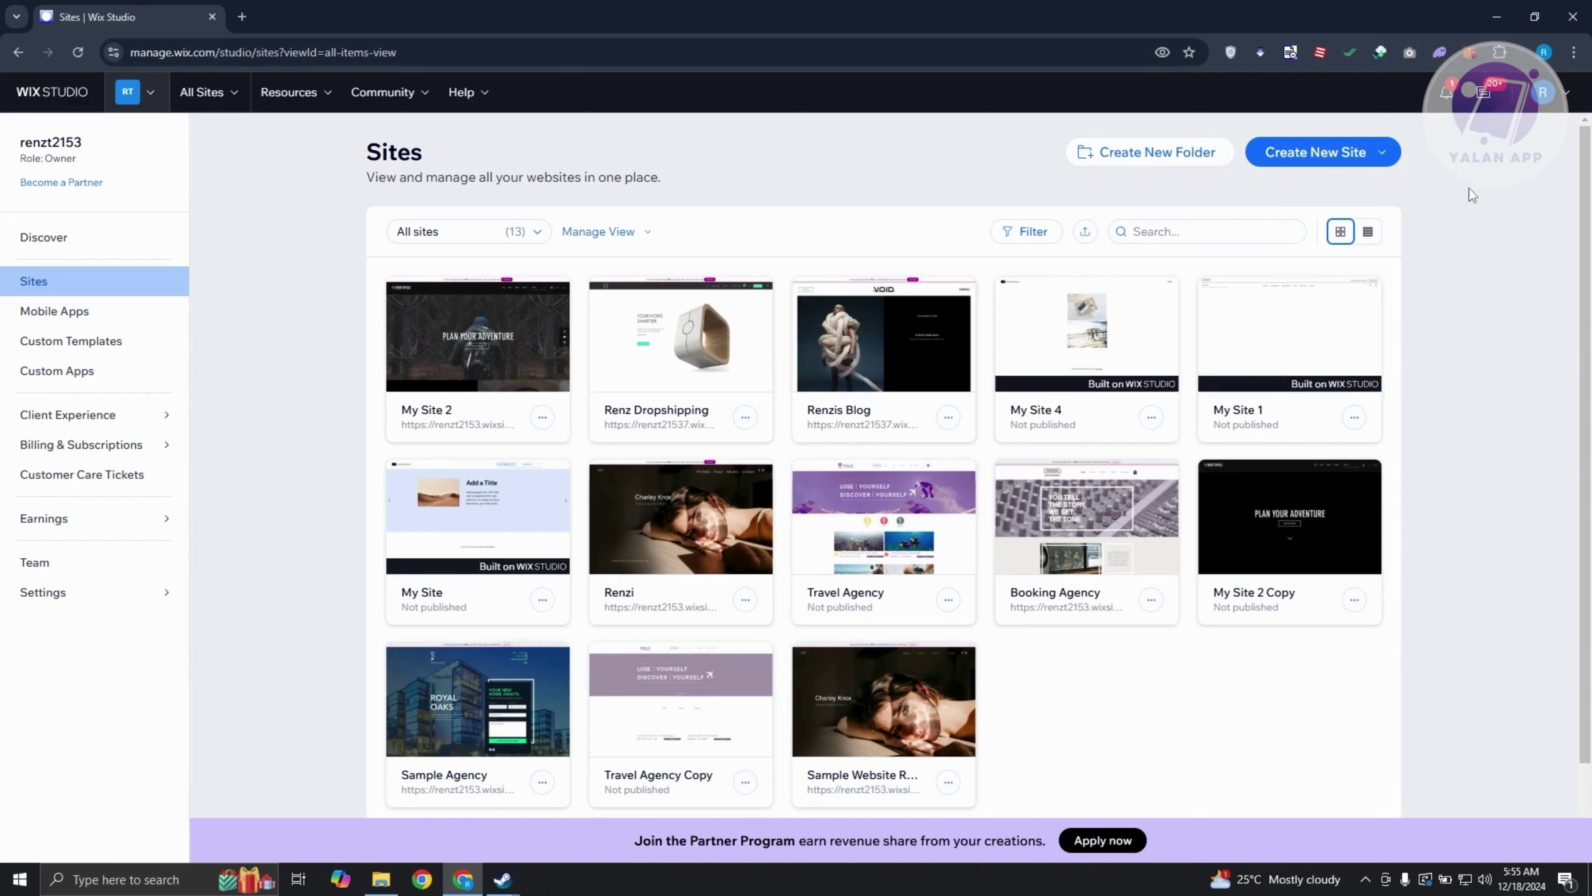
Start creating a new site with the Wix Editor and choose to set it up without the AI chat.
left_click(1383, 153)
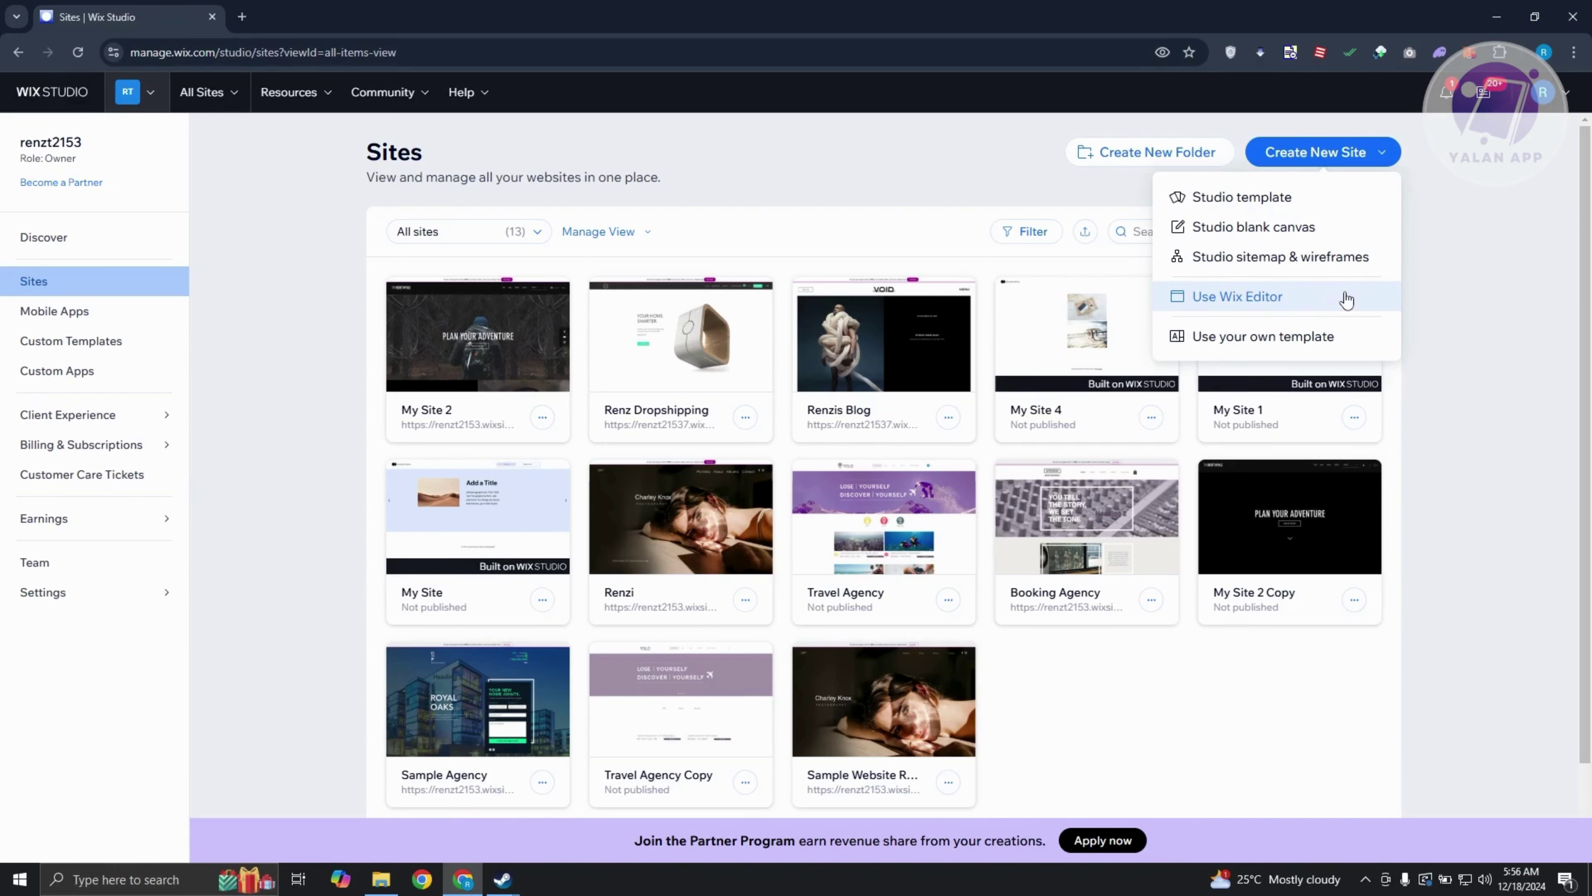
left_click(1323, 301)
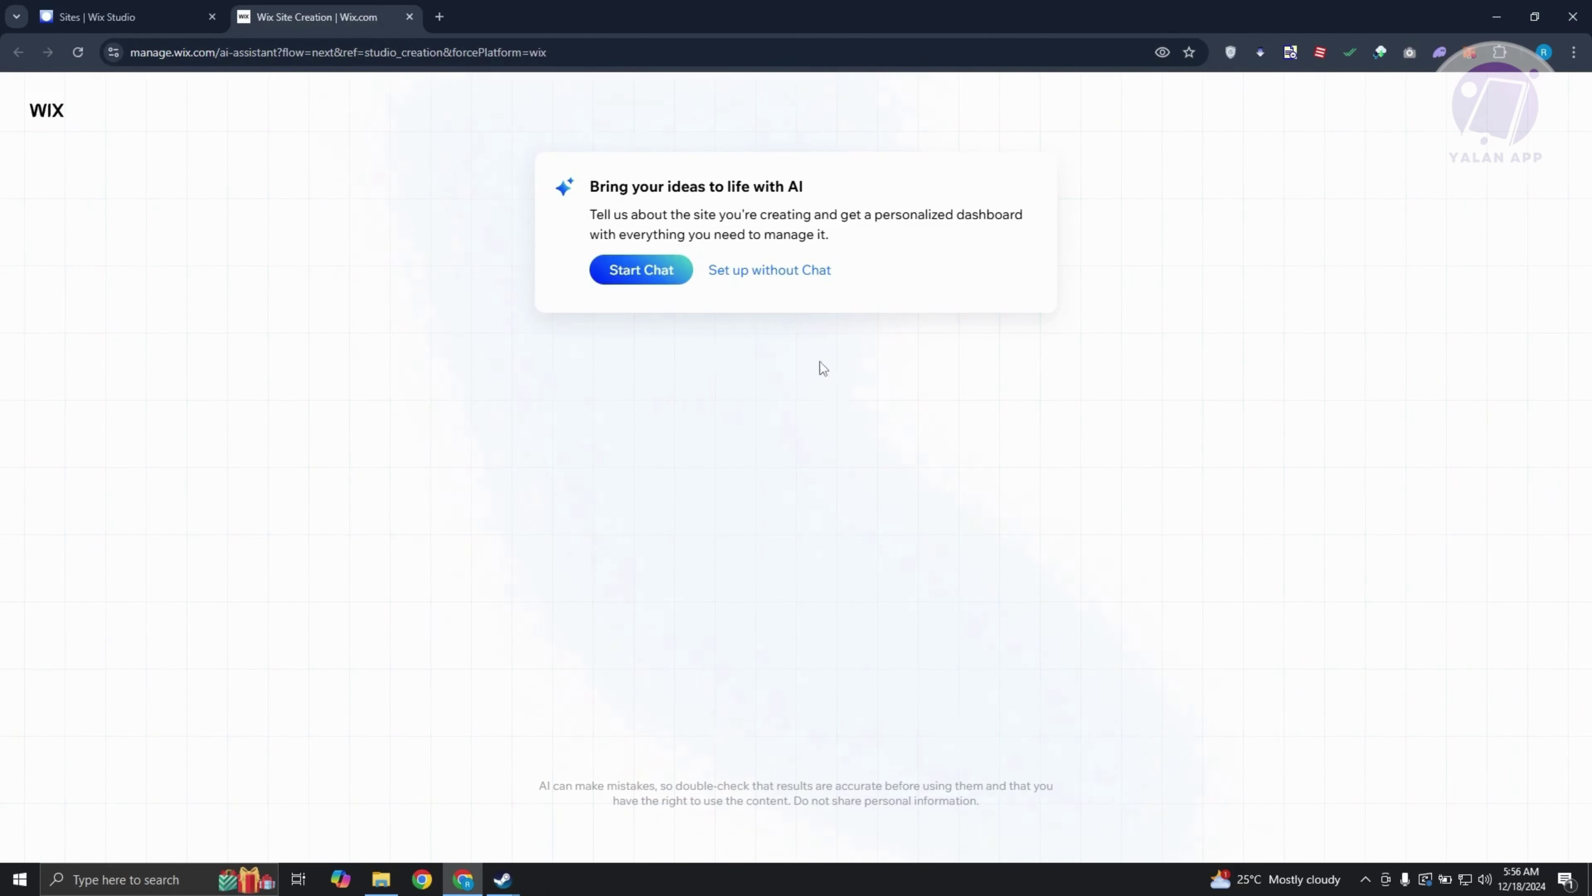
left_click(780, 280)
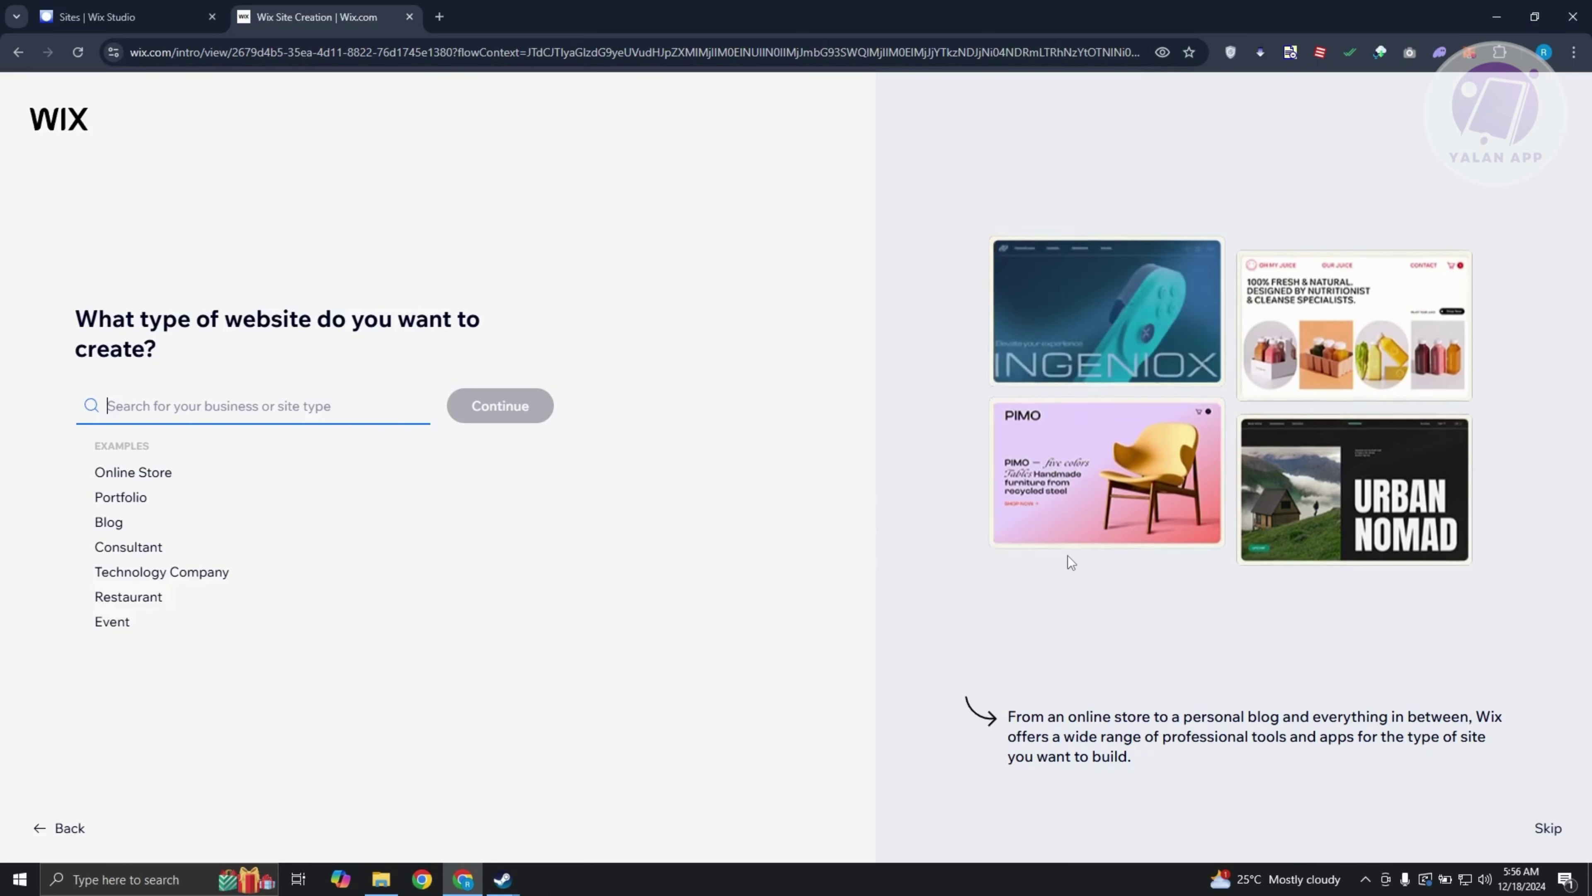
Search the website types for HOTEL and look through the suggested types.
type("HOTE")
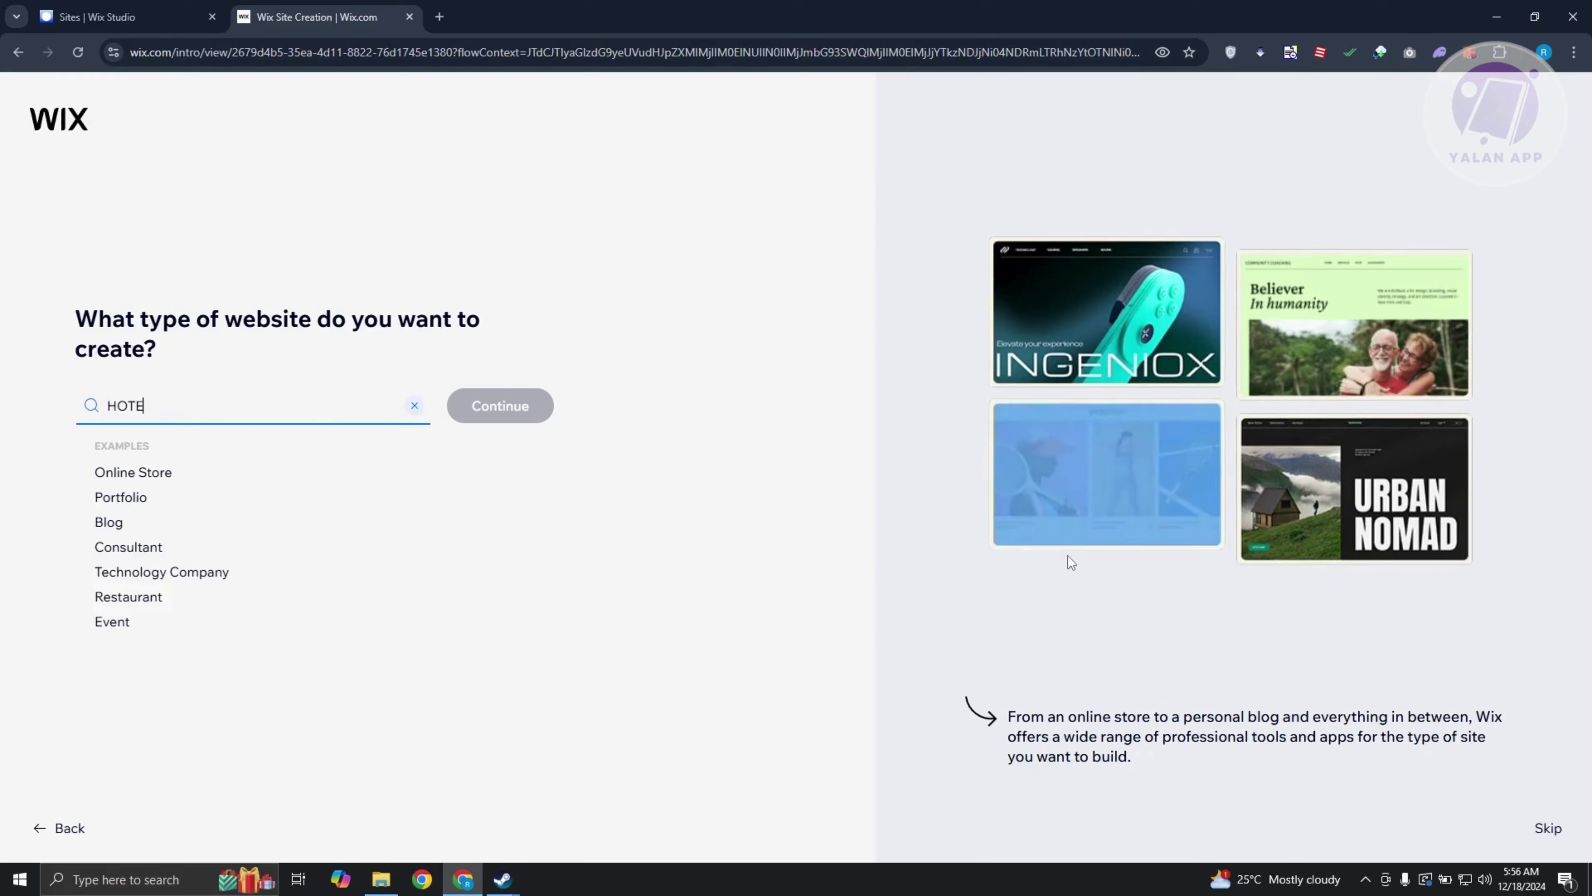
type("L")
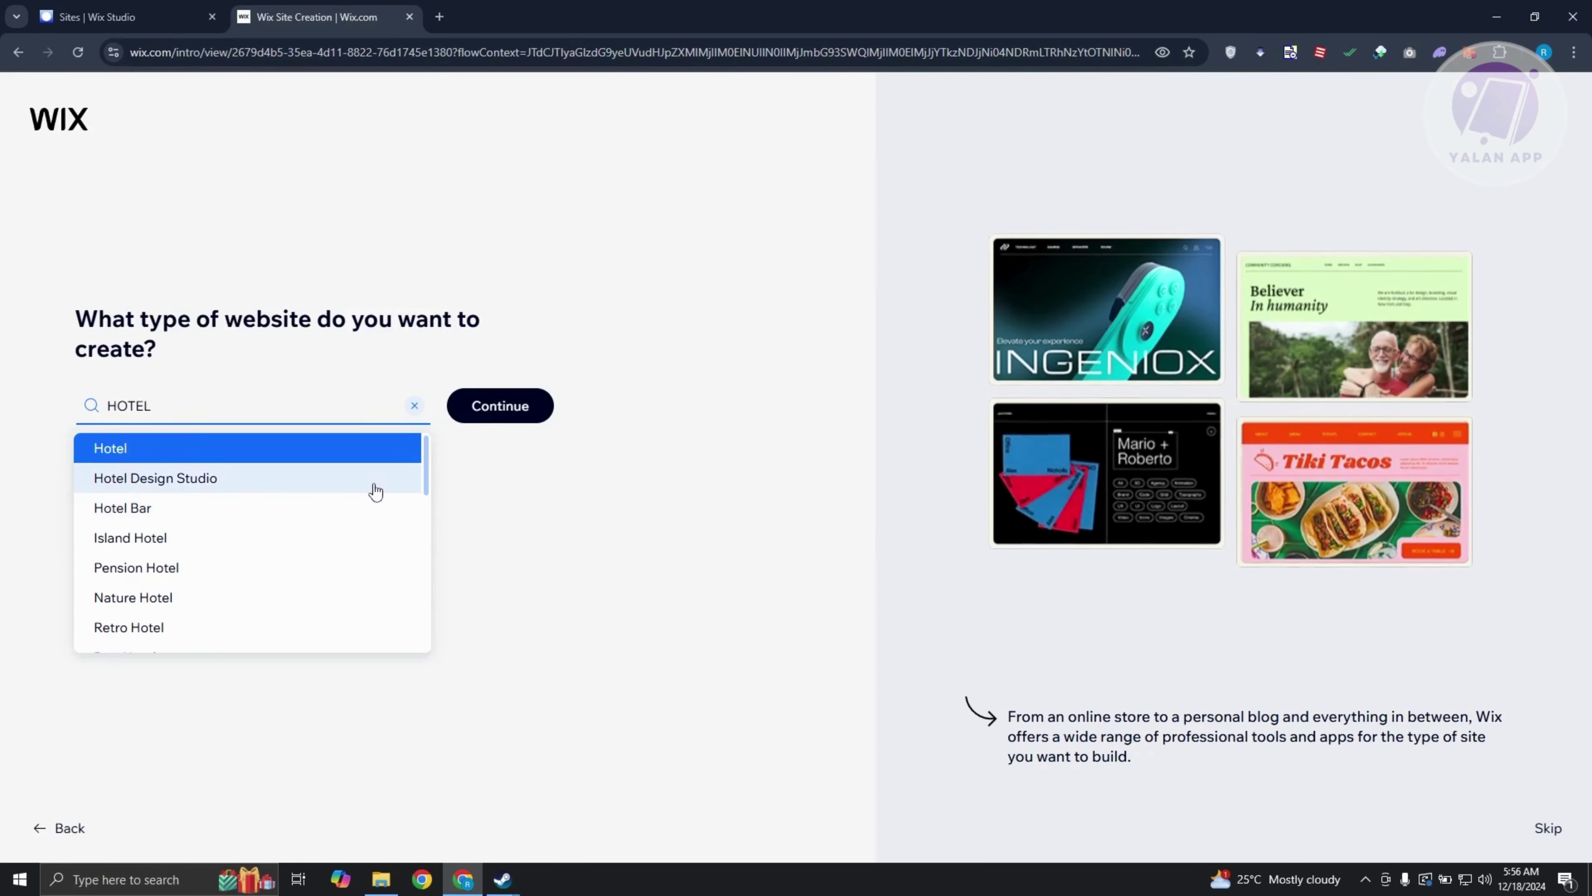
scroll(349, 540, "down", 4)
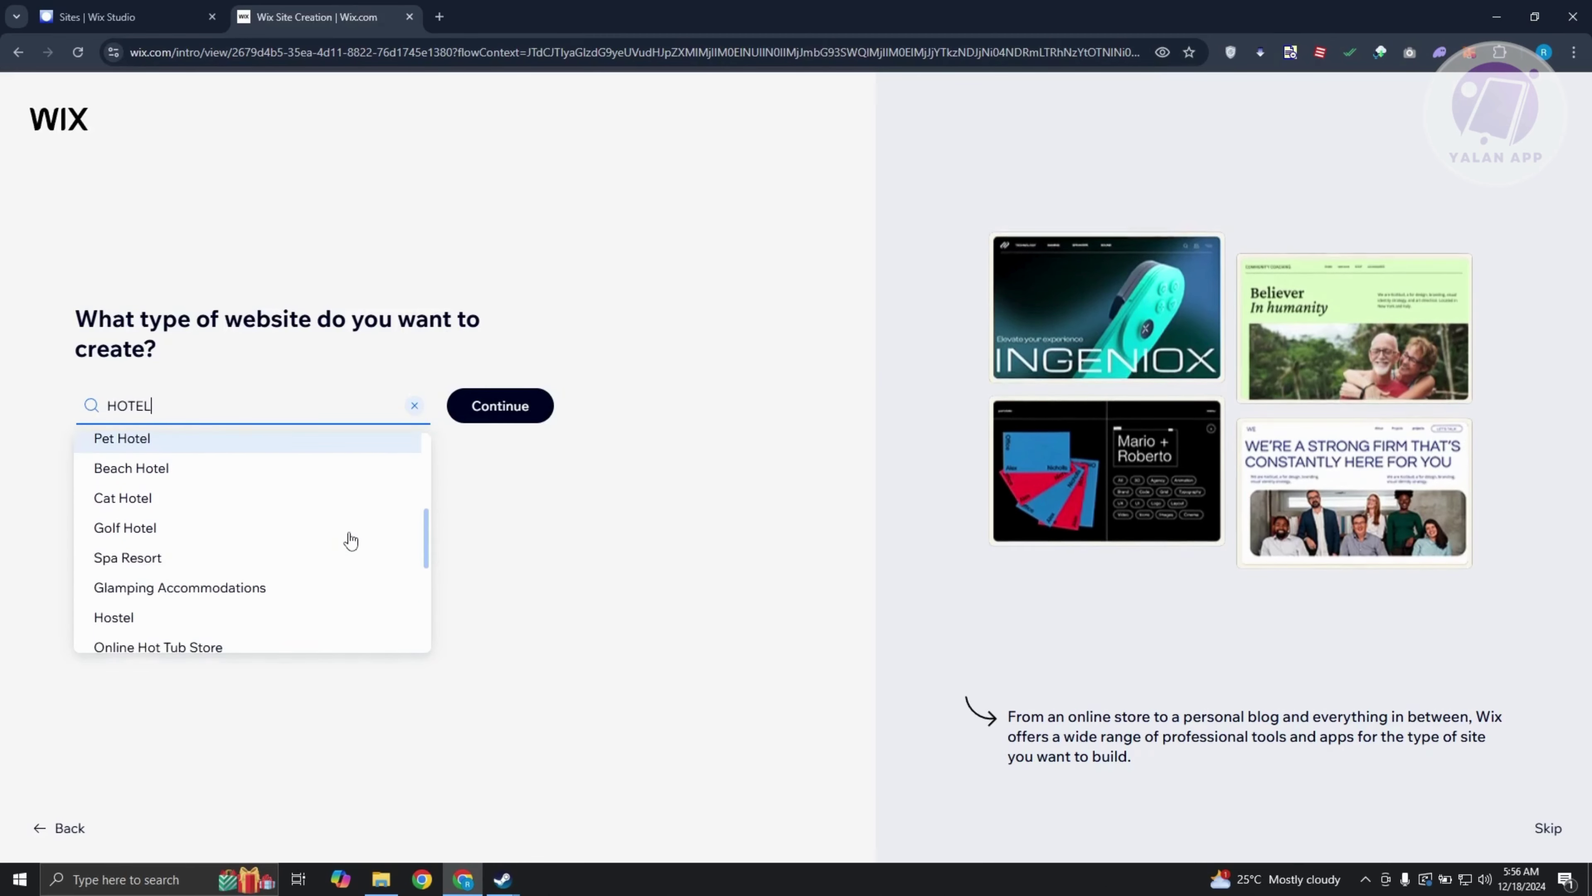
scroll(348, 541, "down", 2)
scroll(328, 533, "up", 2)
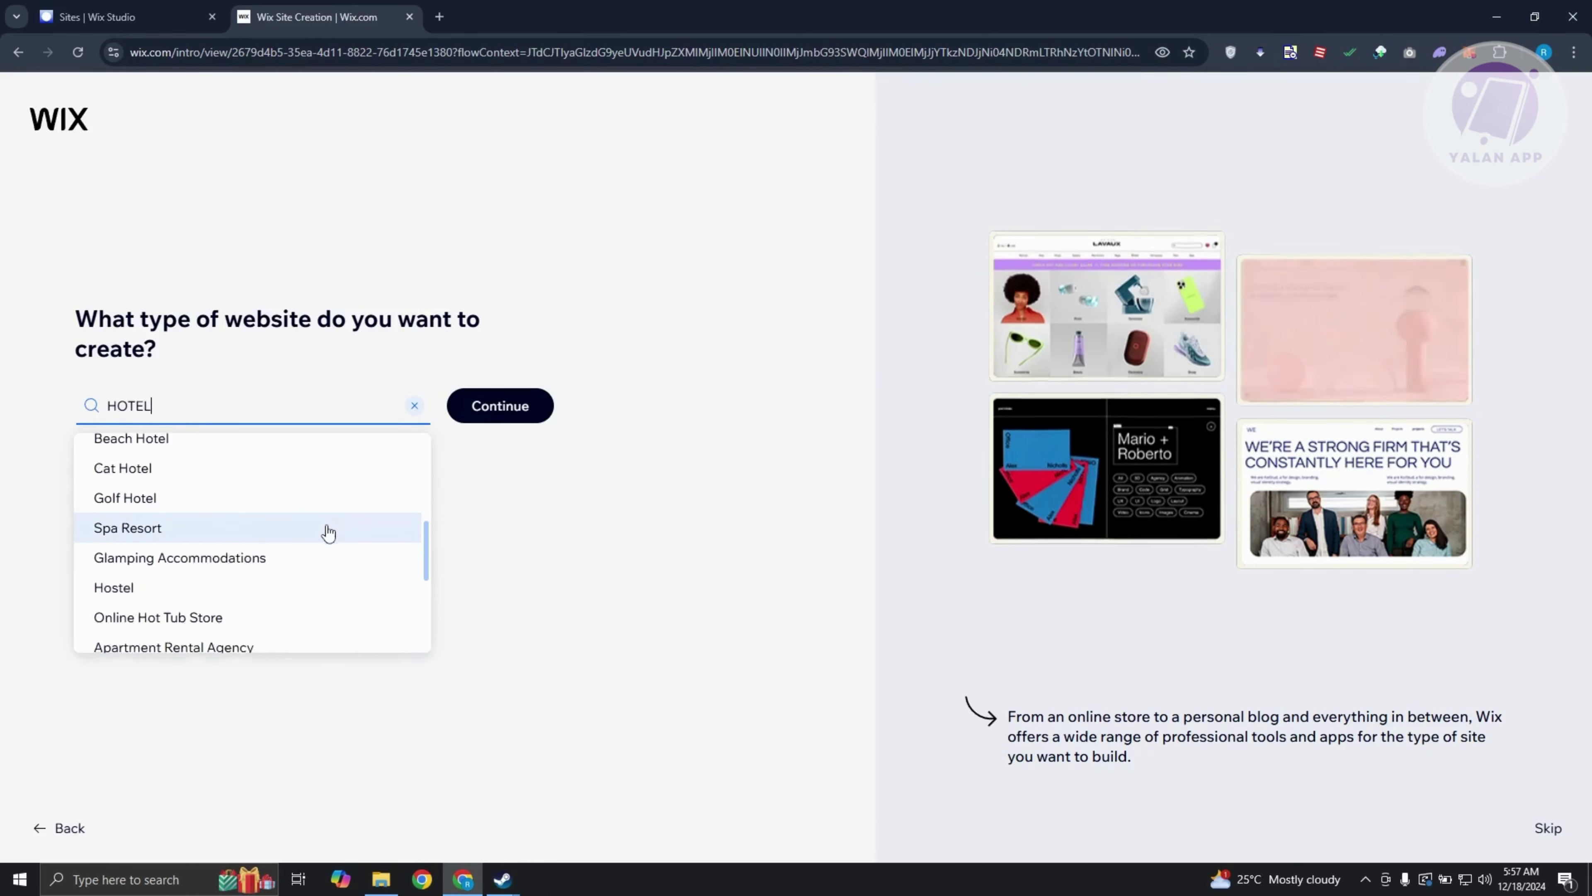
scroll(313, 545, "up", 1)
scroll(264, 567, "up", 3)
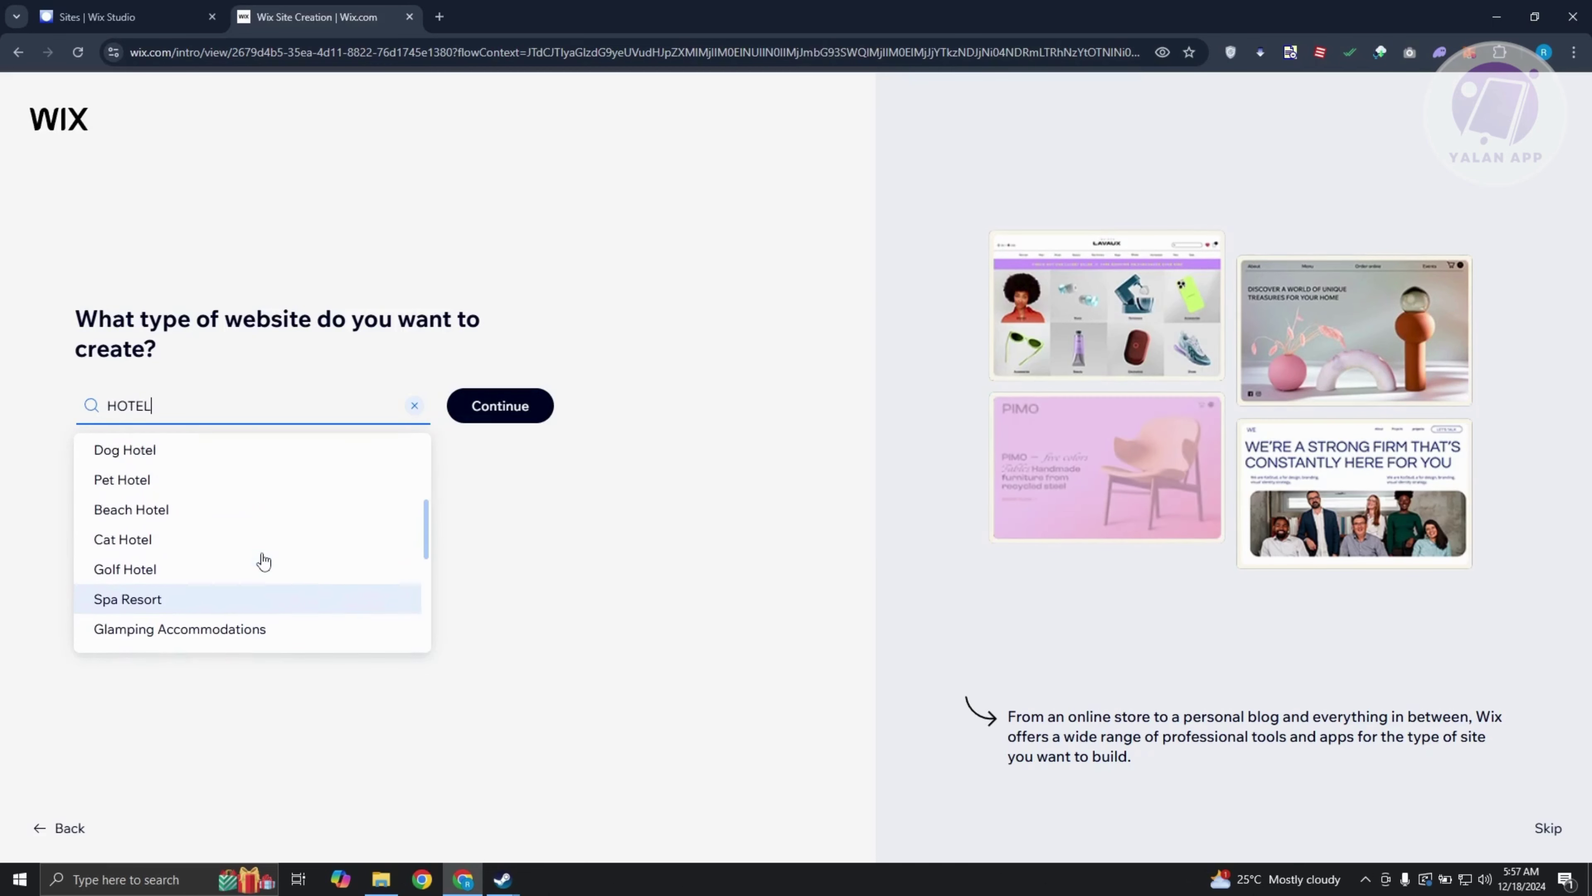
scroll(241, 596, "up", 2)
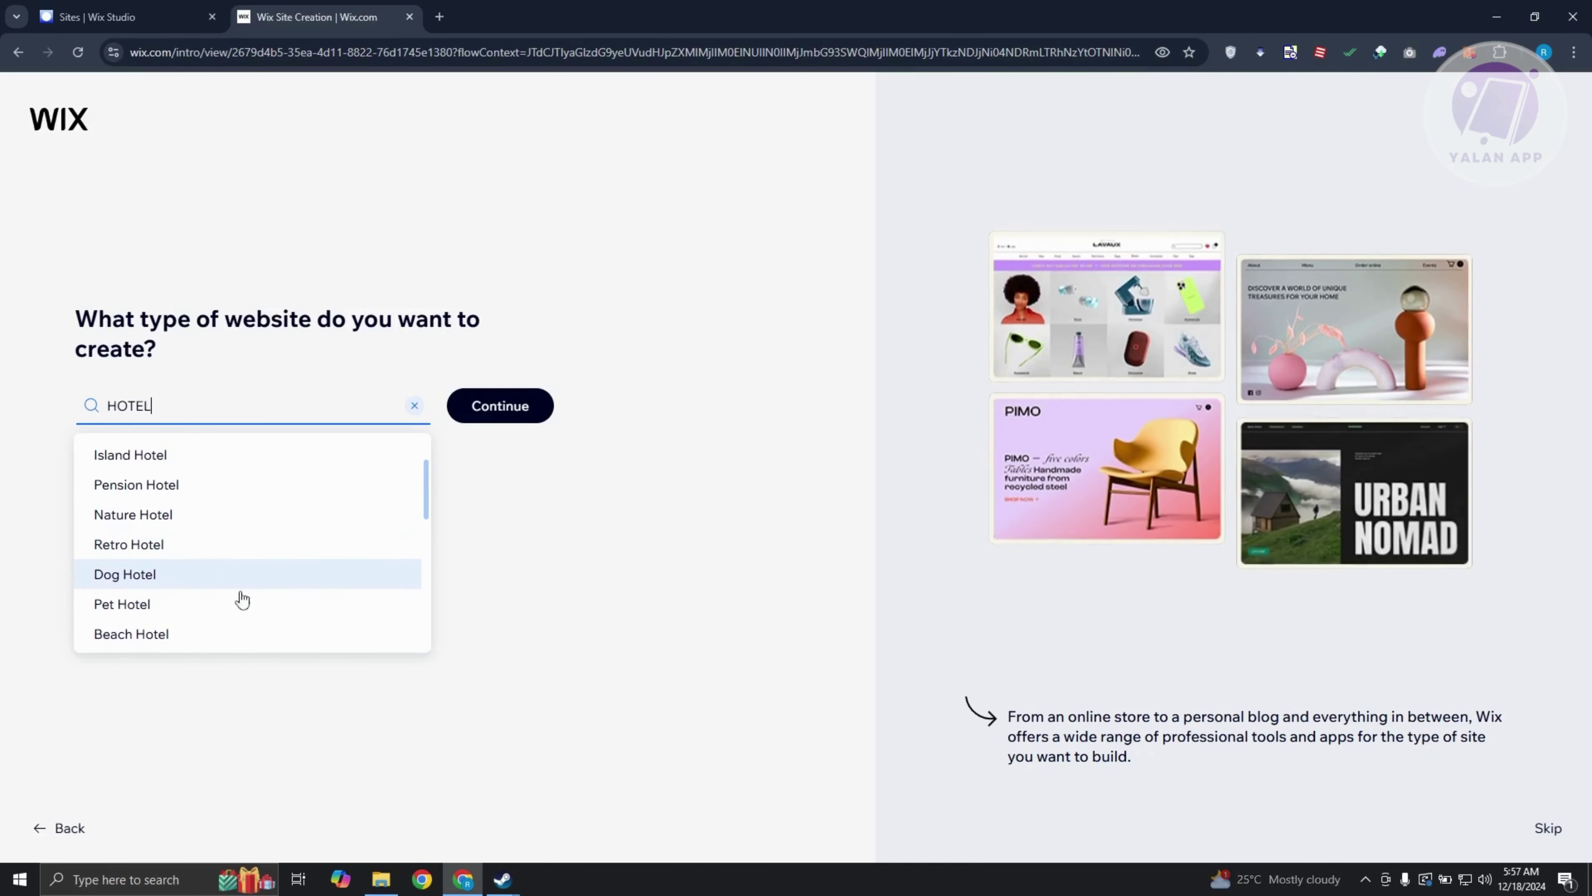
scroll(226, 586, "up", 3)
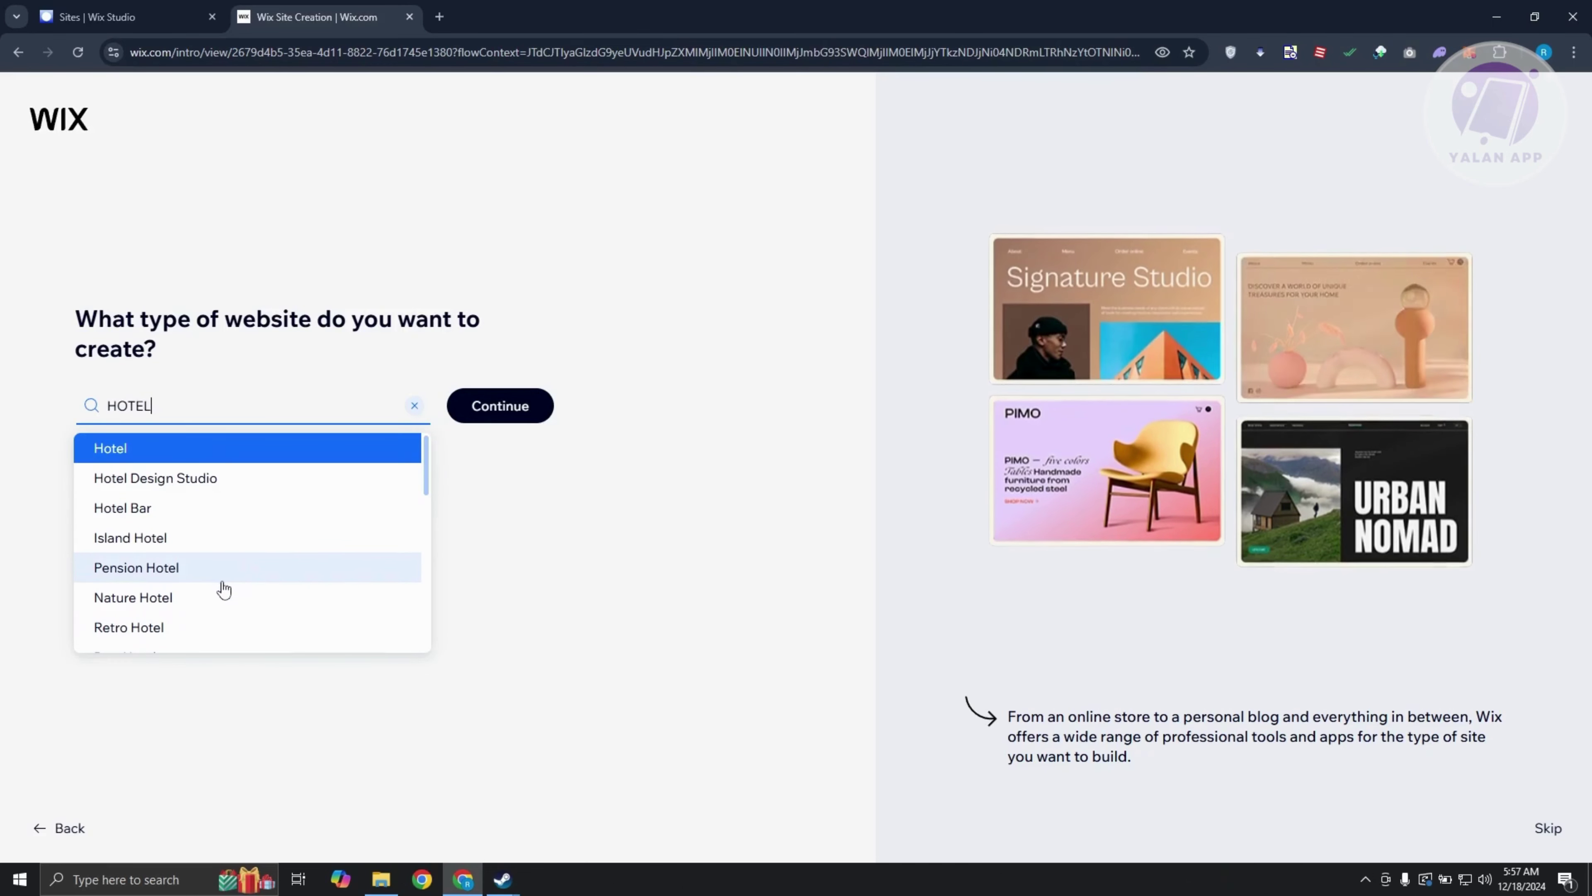
scroll(227, 603, "down", 5)
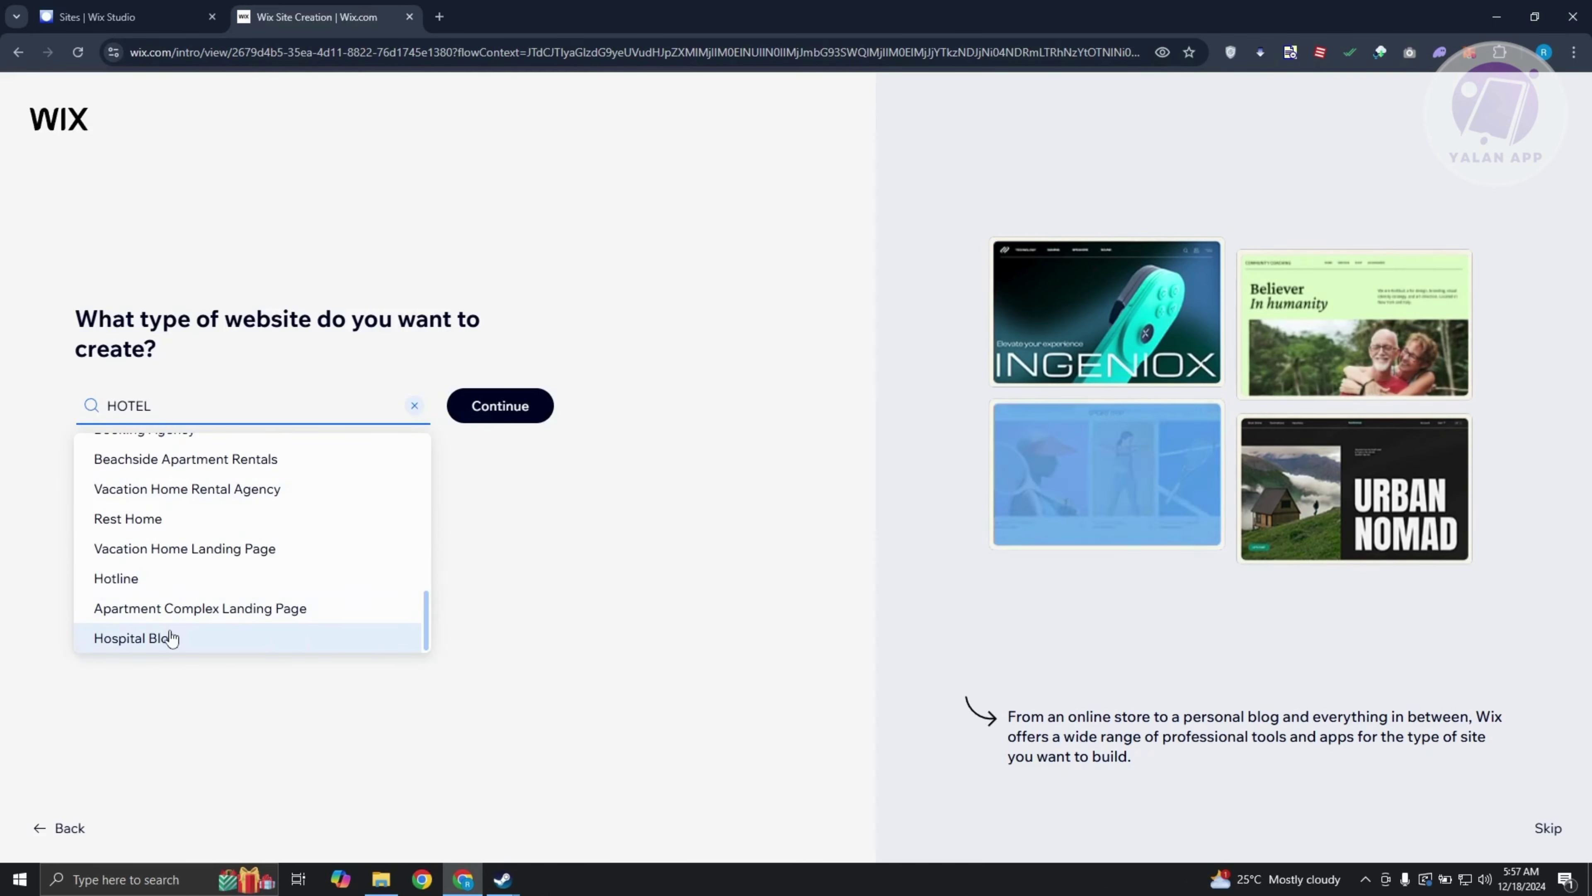
scroll(202, 615, "up", 3)
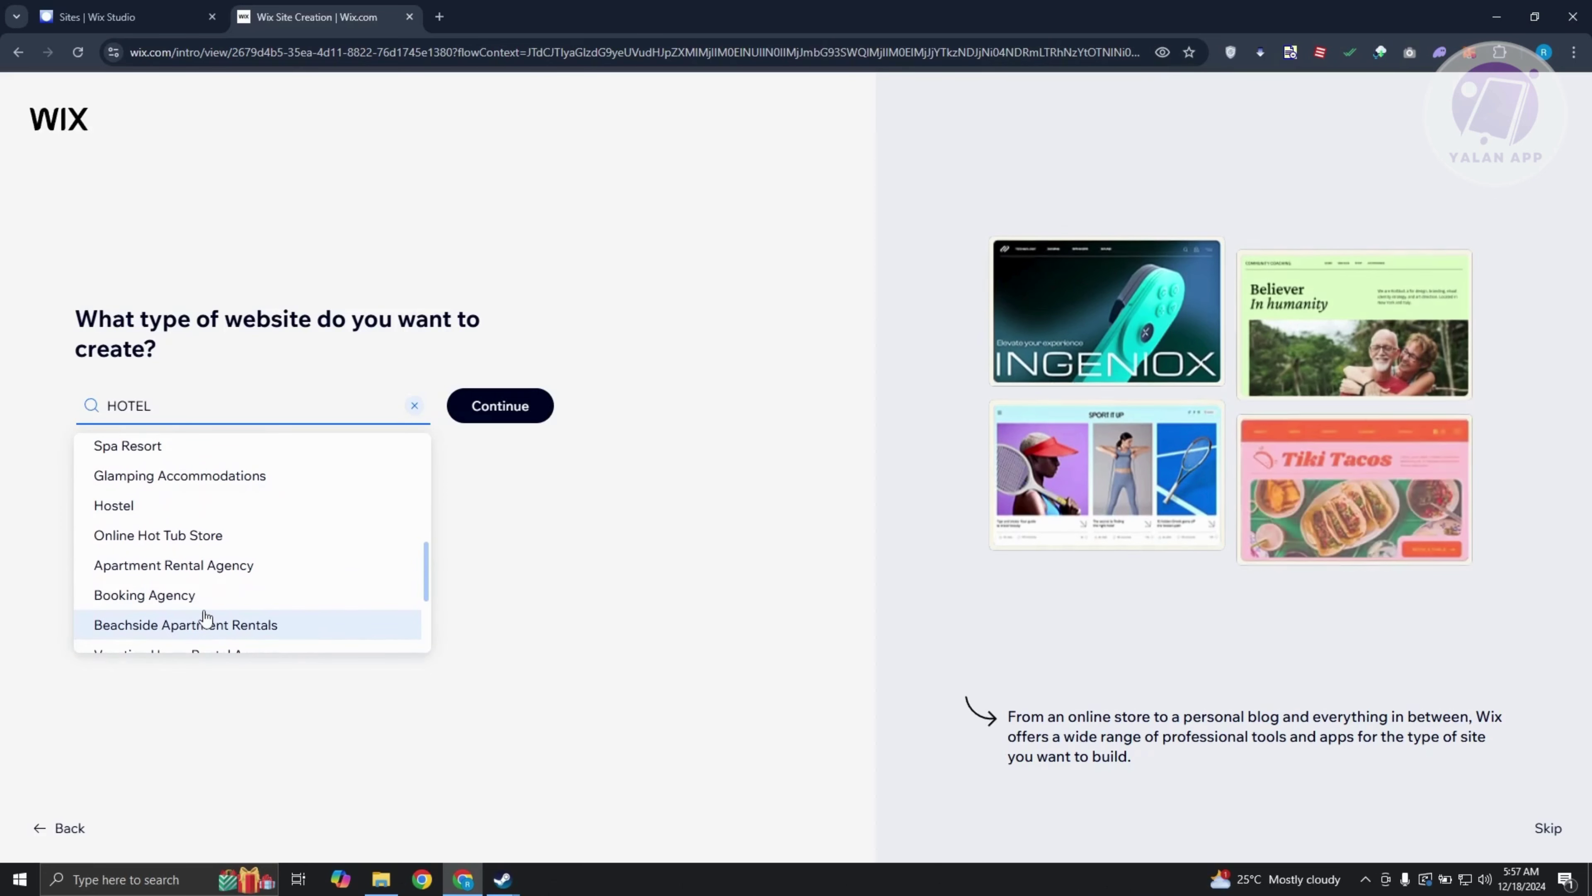
Extend the website type search to HOTEL BOOKING, choose Beach Hotel from the suggestions and continue.
type("BOO")
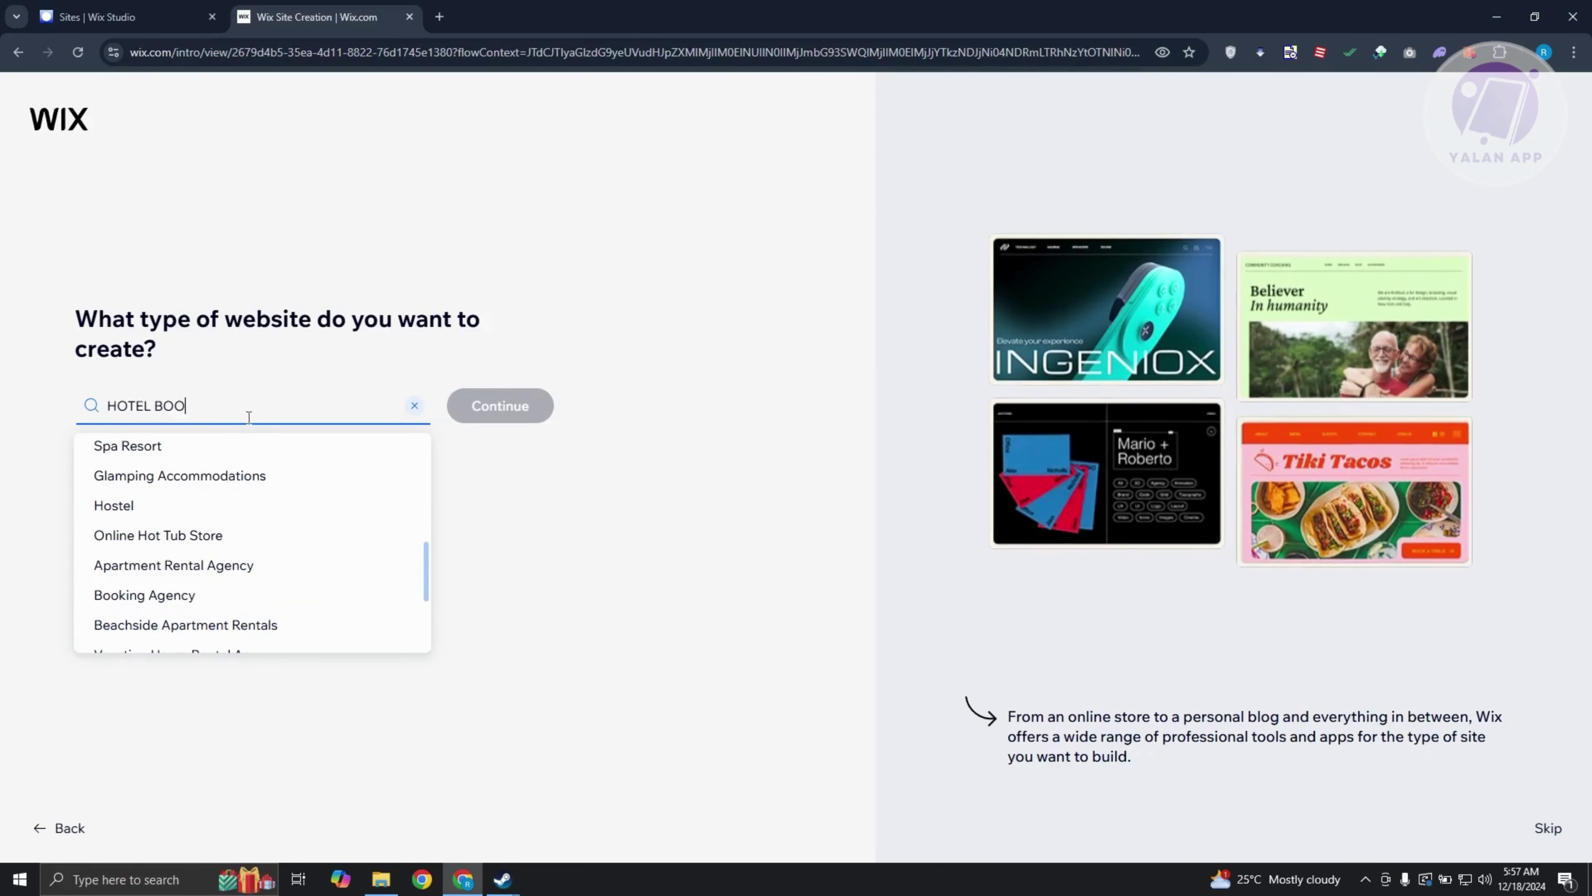
type("KING")
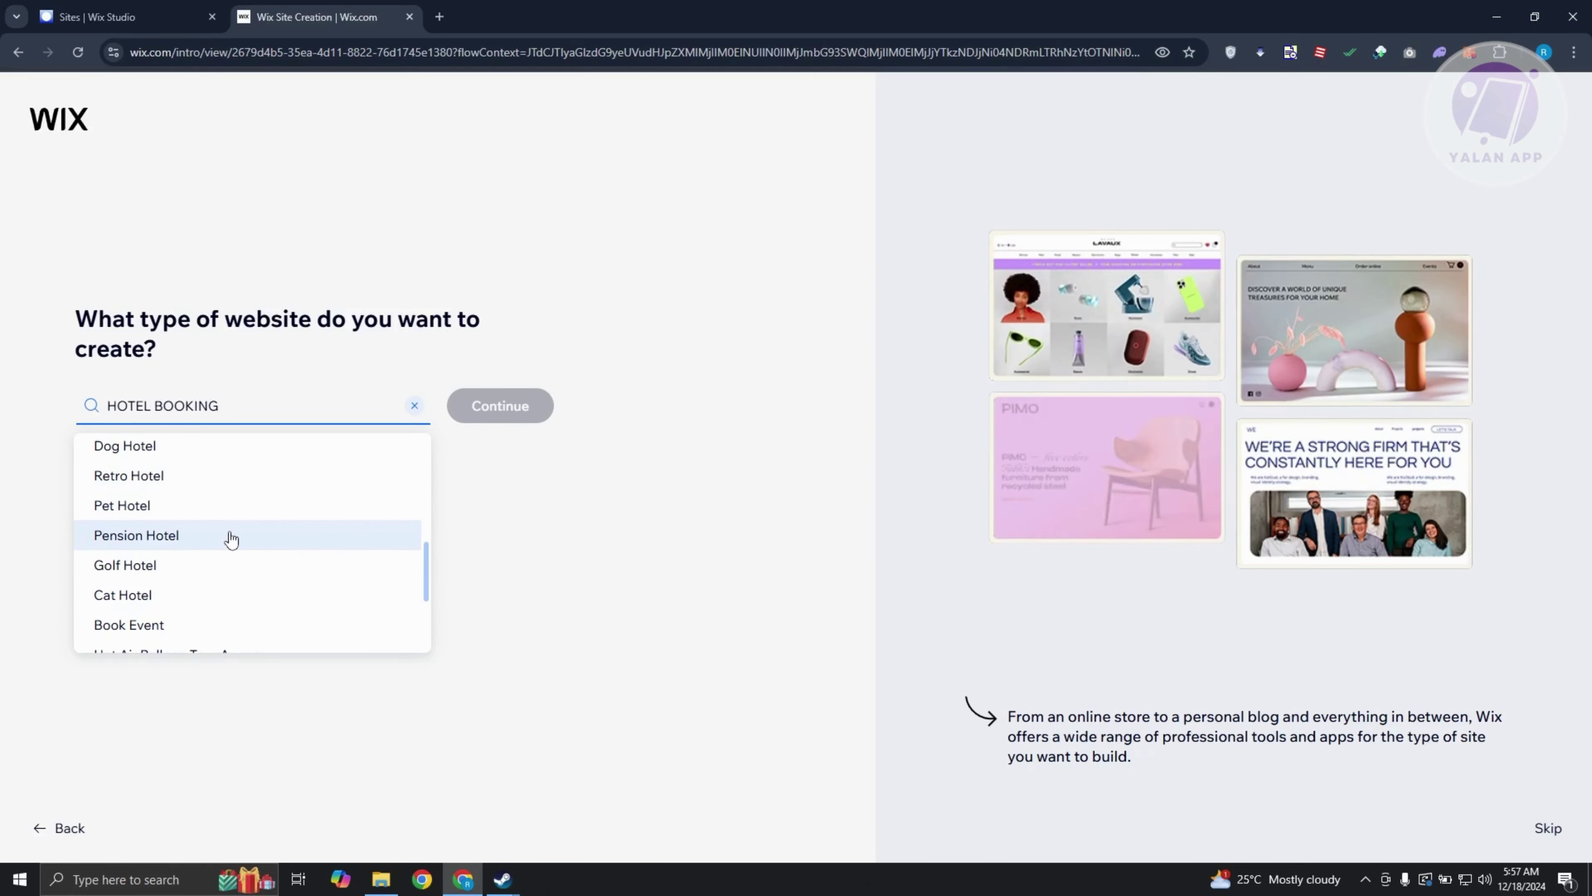
scroll(245, 527, "down", 2)
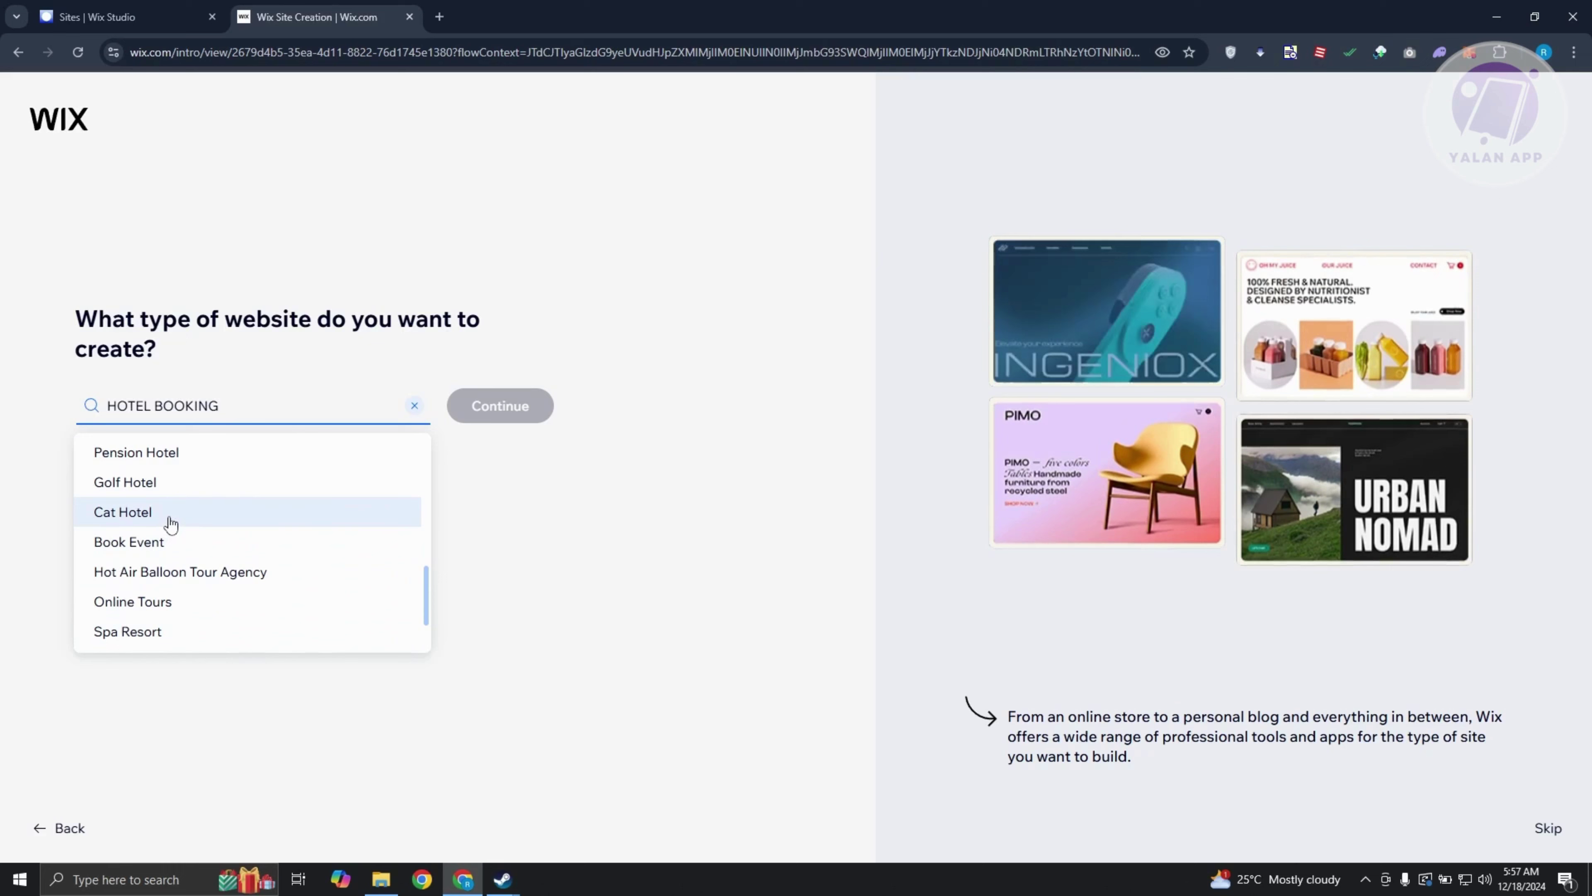
scroll(173, 524, "up", 1)
scroll(173, 525, "up", 4)
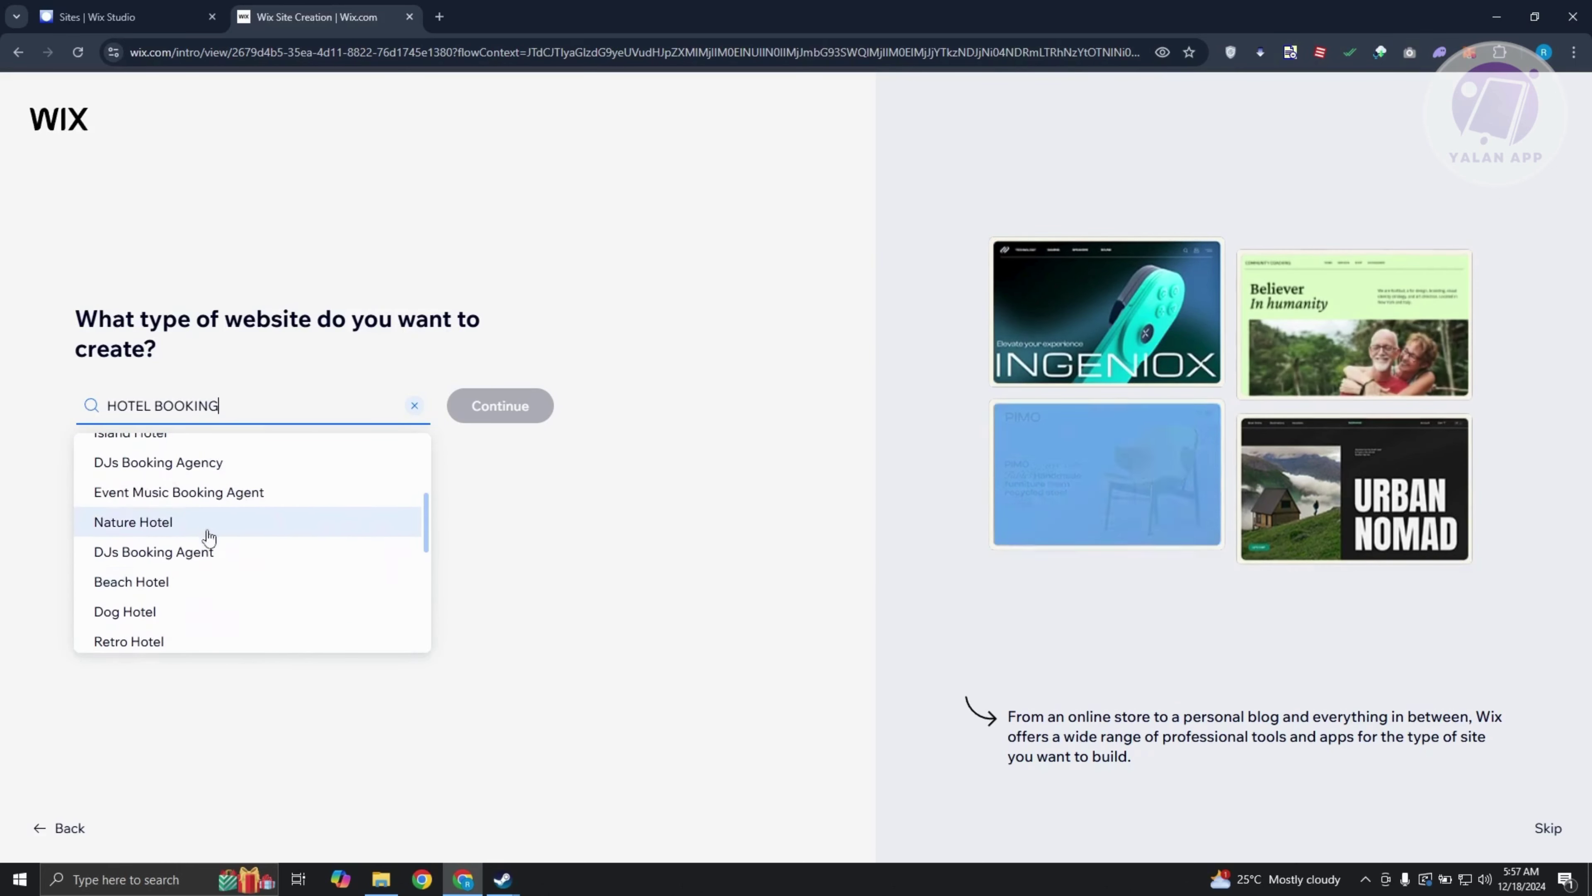
left_click(208, 582)
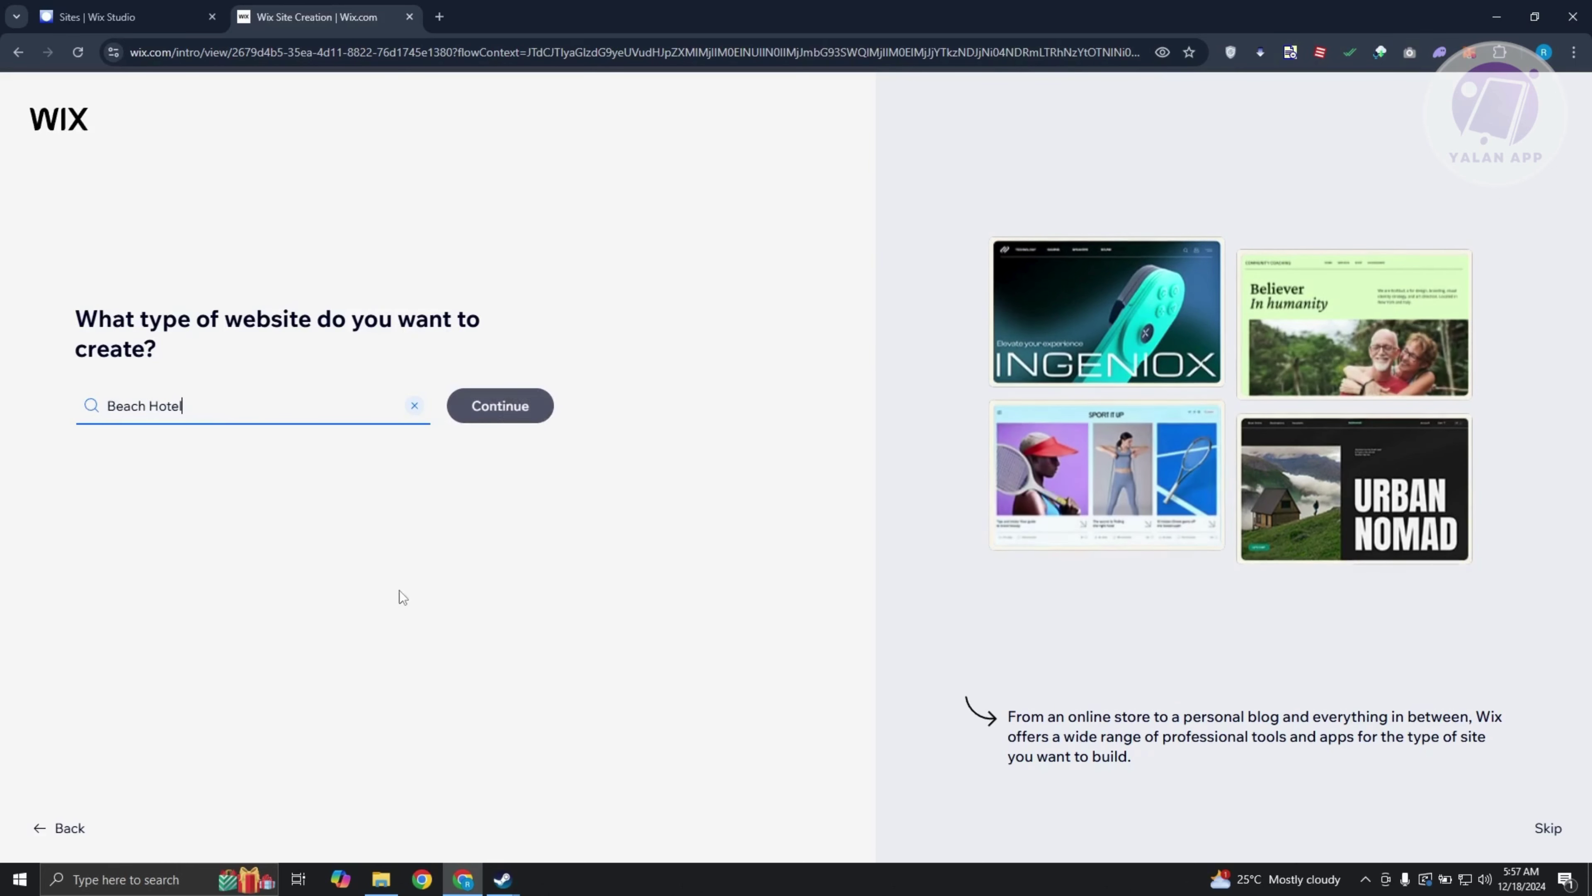
left_click(529, 417)
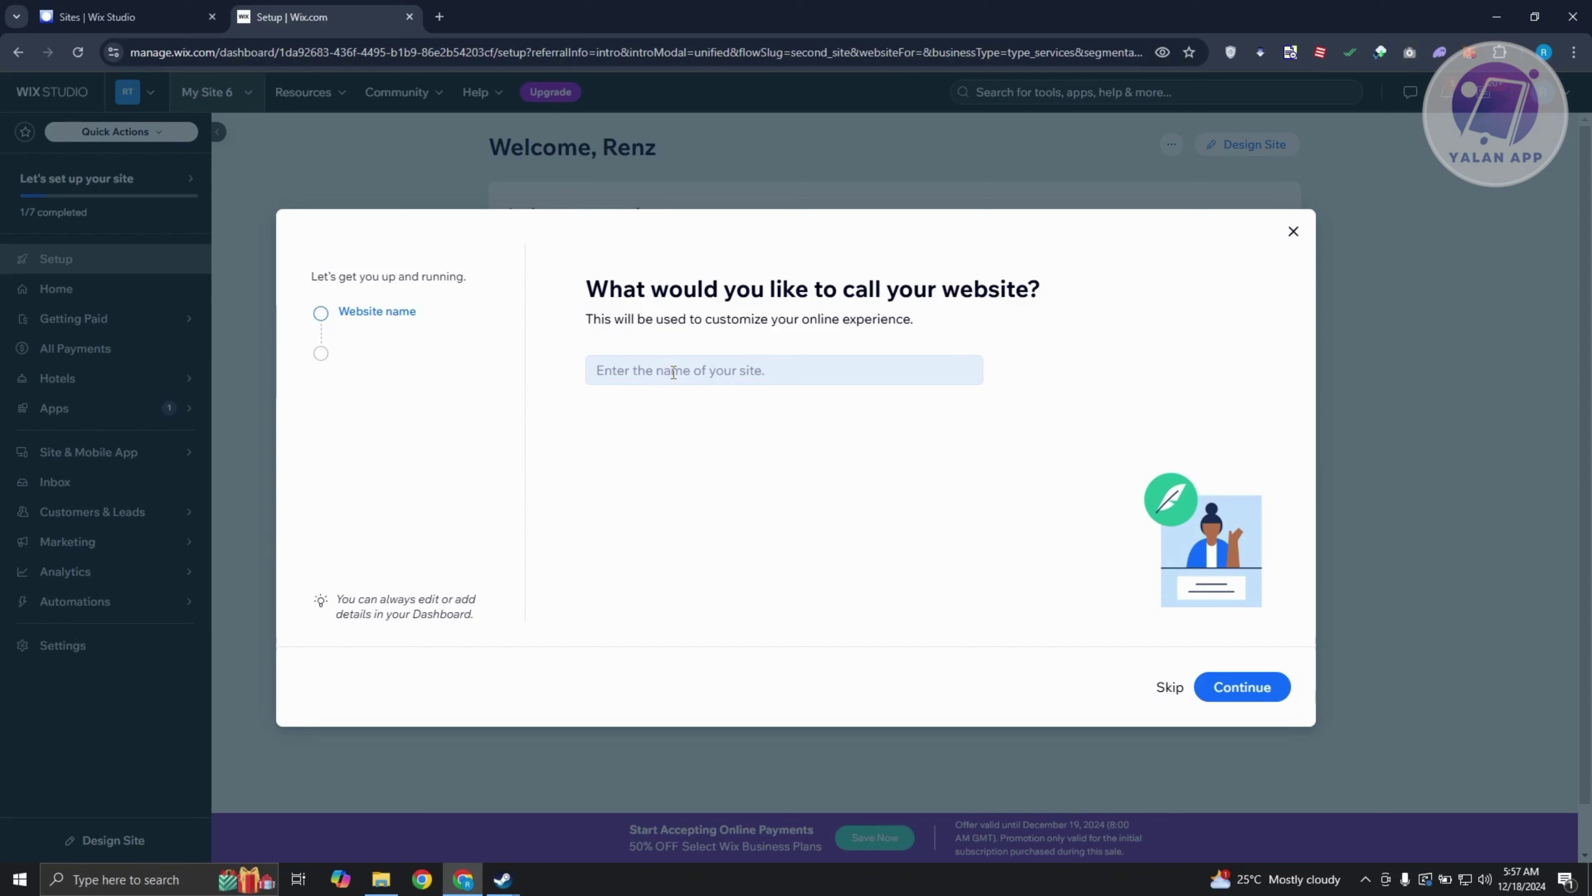
Name the website RENZI HOTEL and continue to the app selection.
left_click(714, 368)
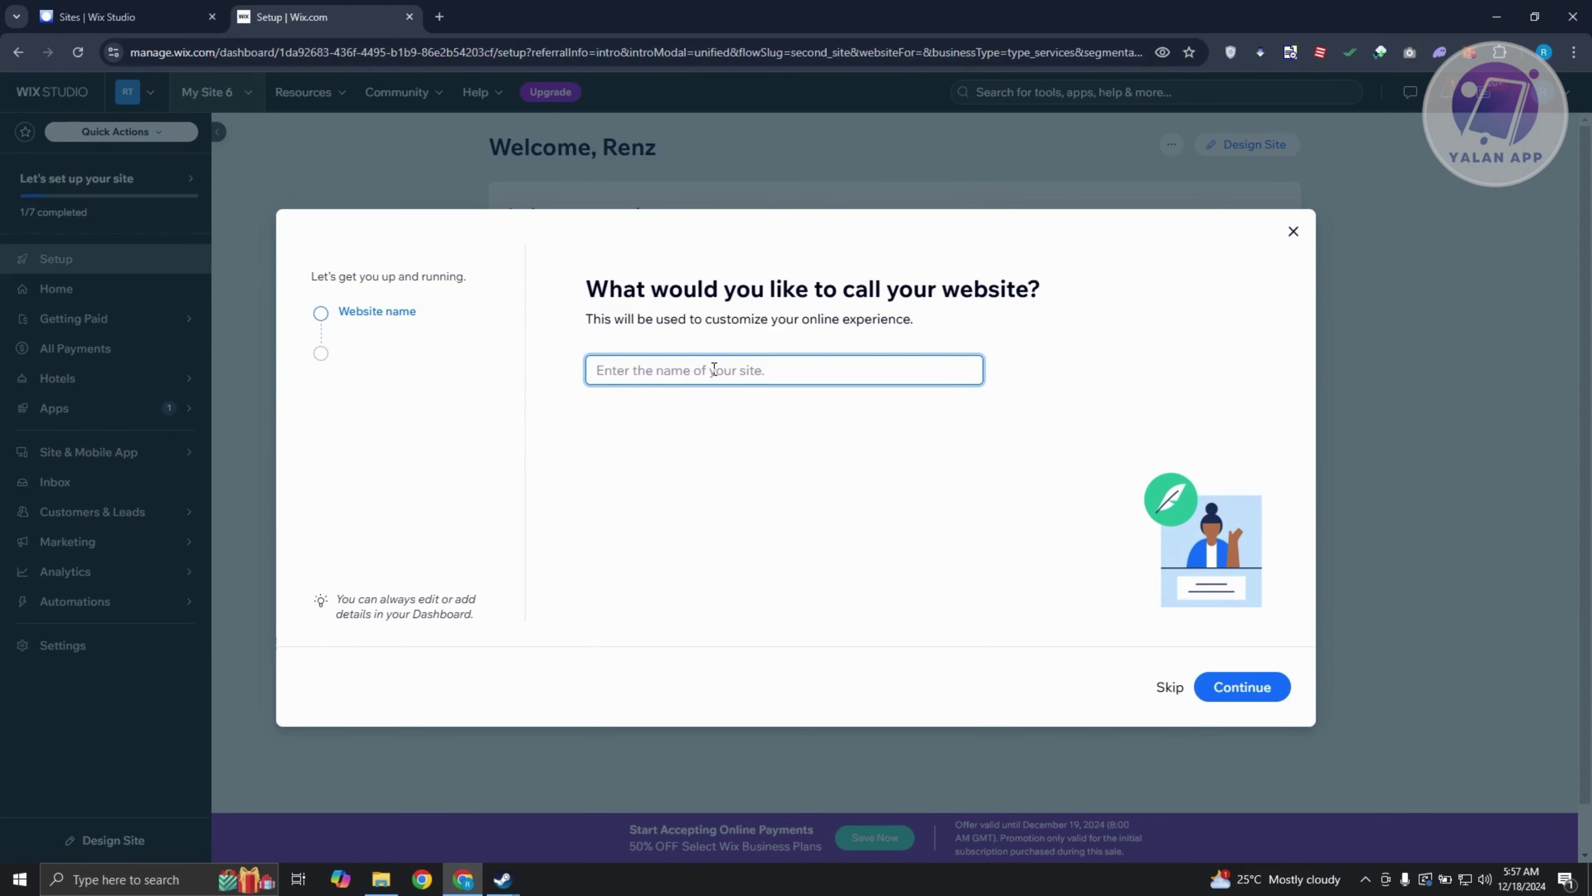
type("RENZI HOTEL")
left_click(1229, 685)
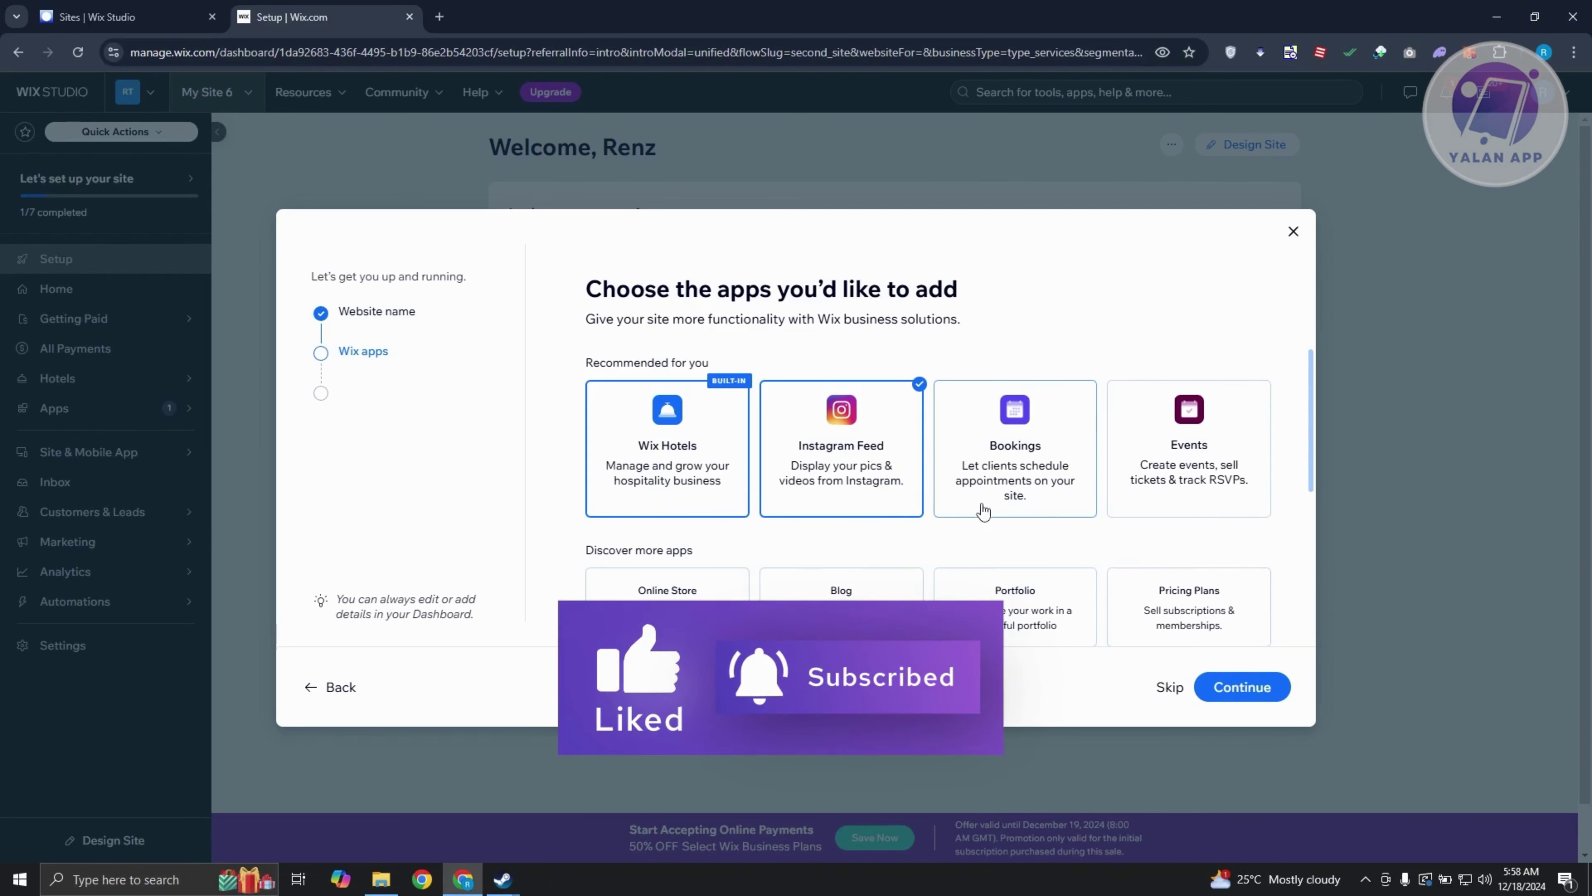
Add the Bookings app to the selected apps and finish the setup wizard to reach the dashboard.
left_click(1052, 417)
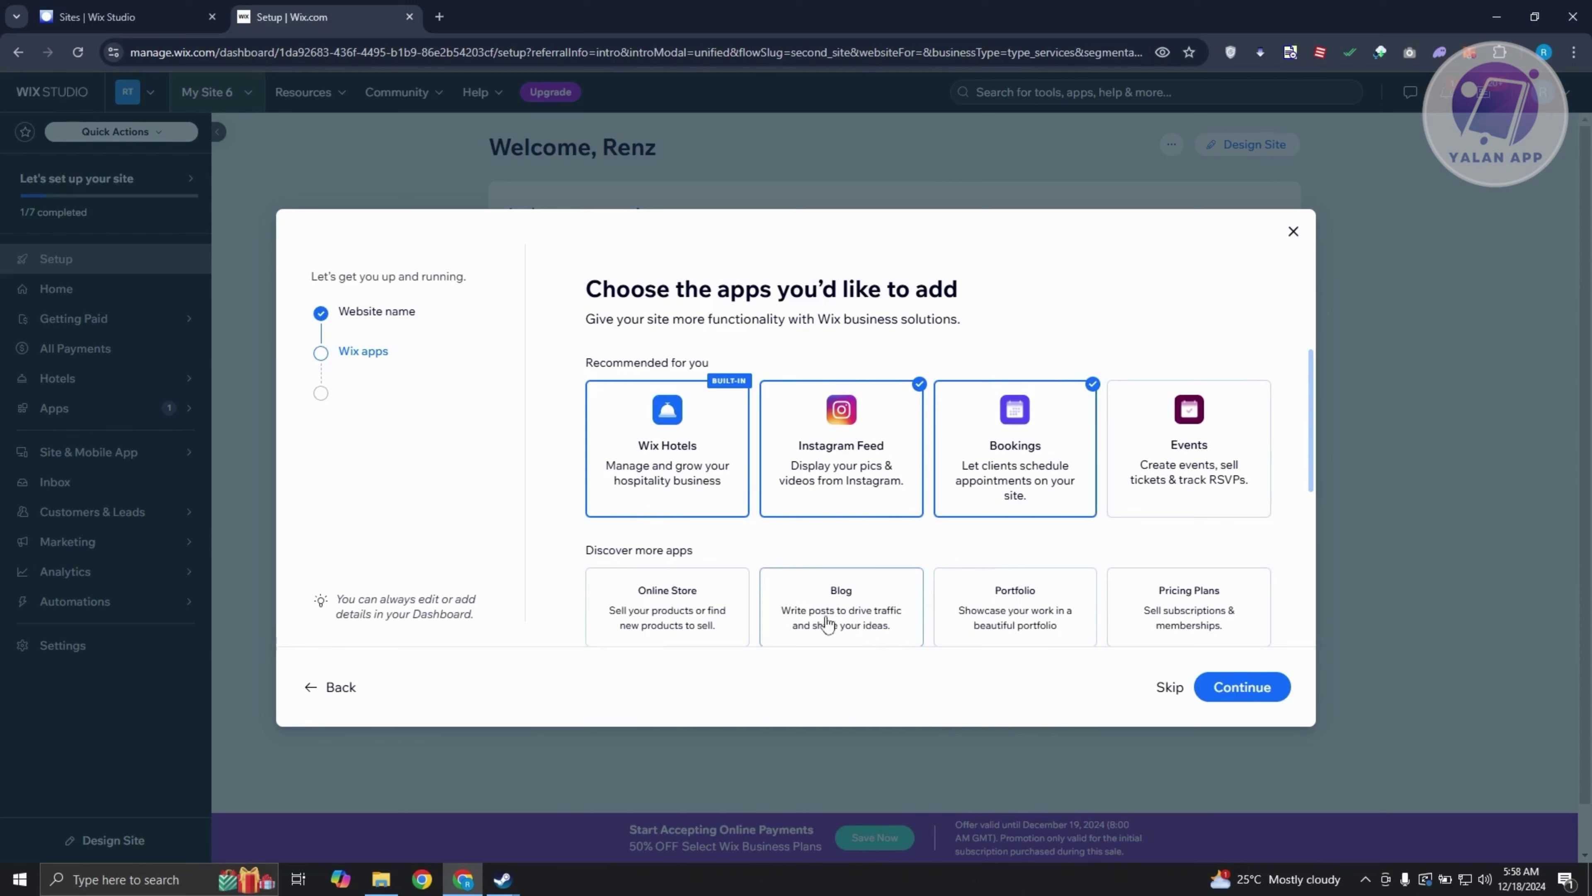
scroll(1028, 546, "down", 1)
scroll(1148, 519, "up", 1)
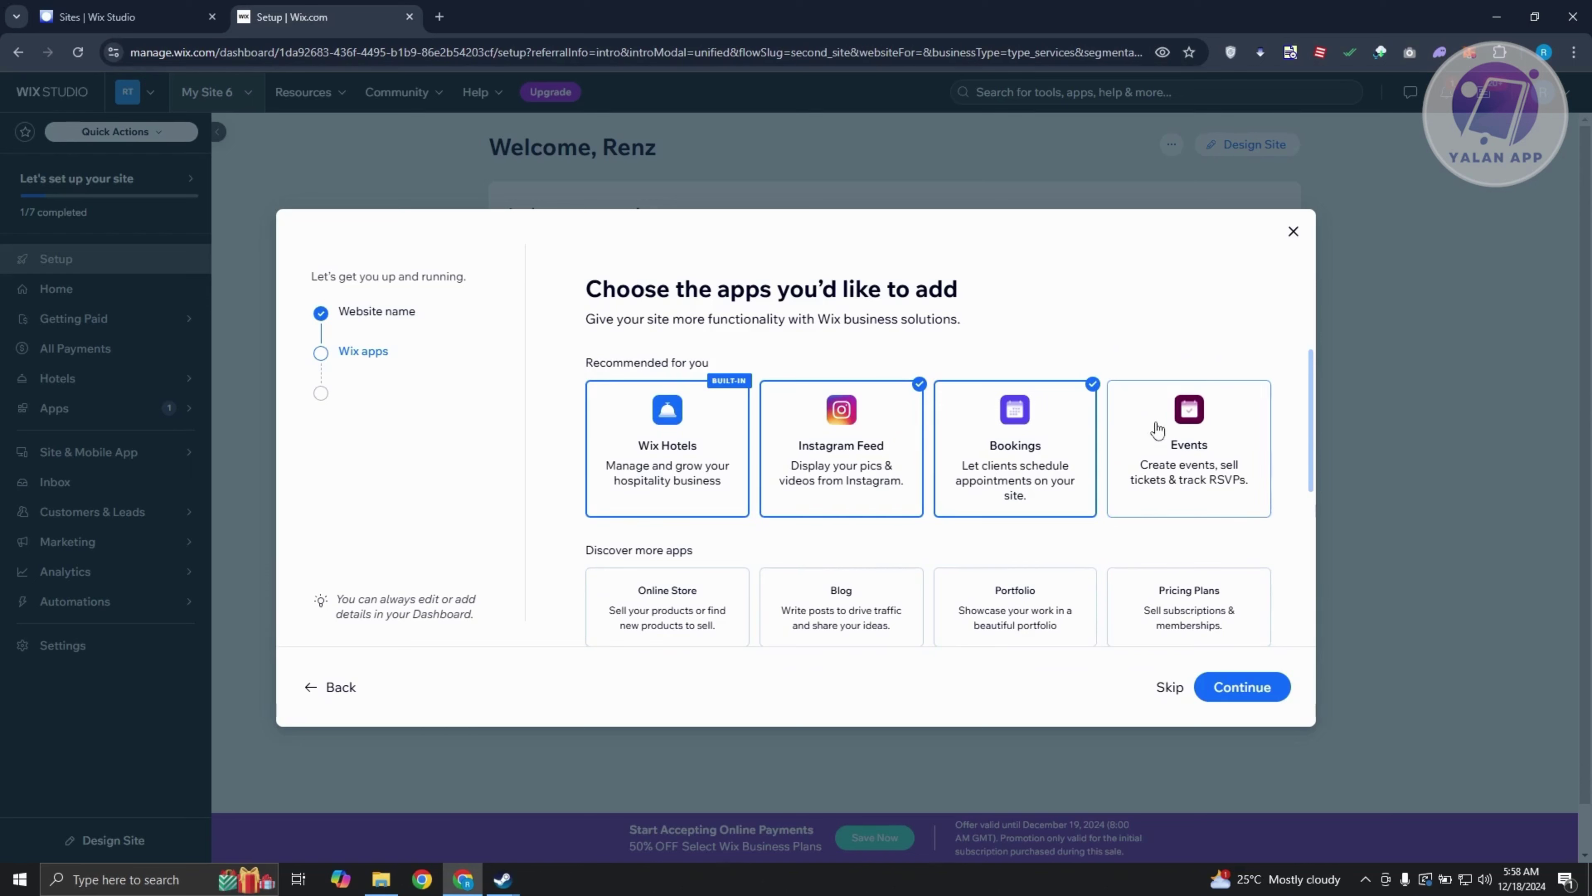
scroll(1203, 519, "down", 2)
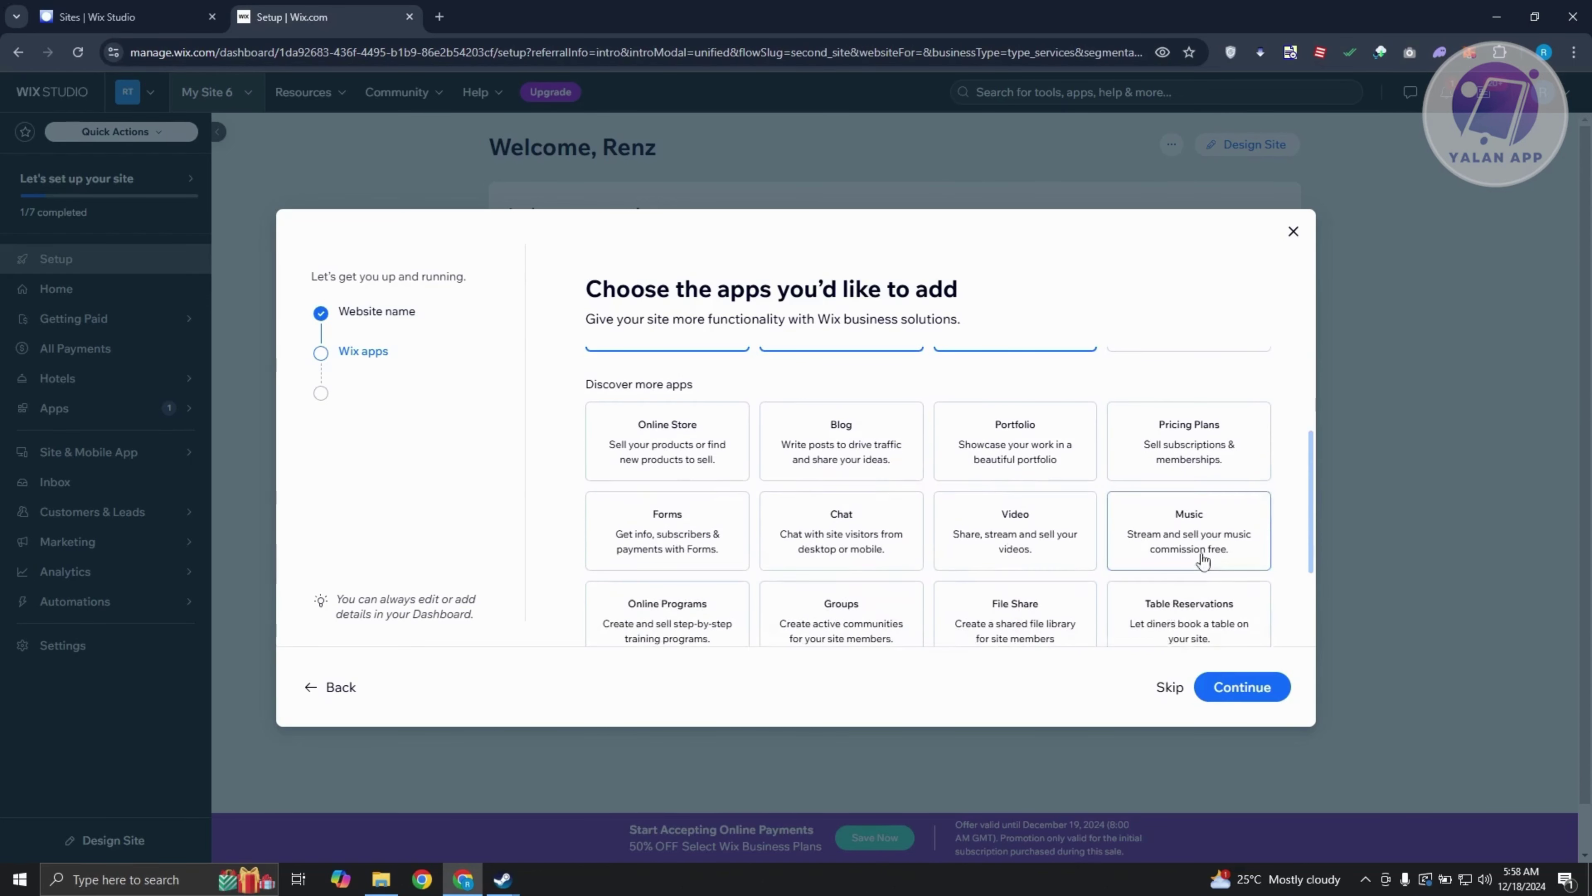
left_click(1229, 697)
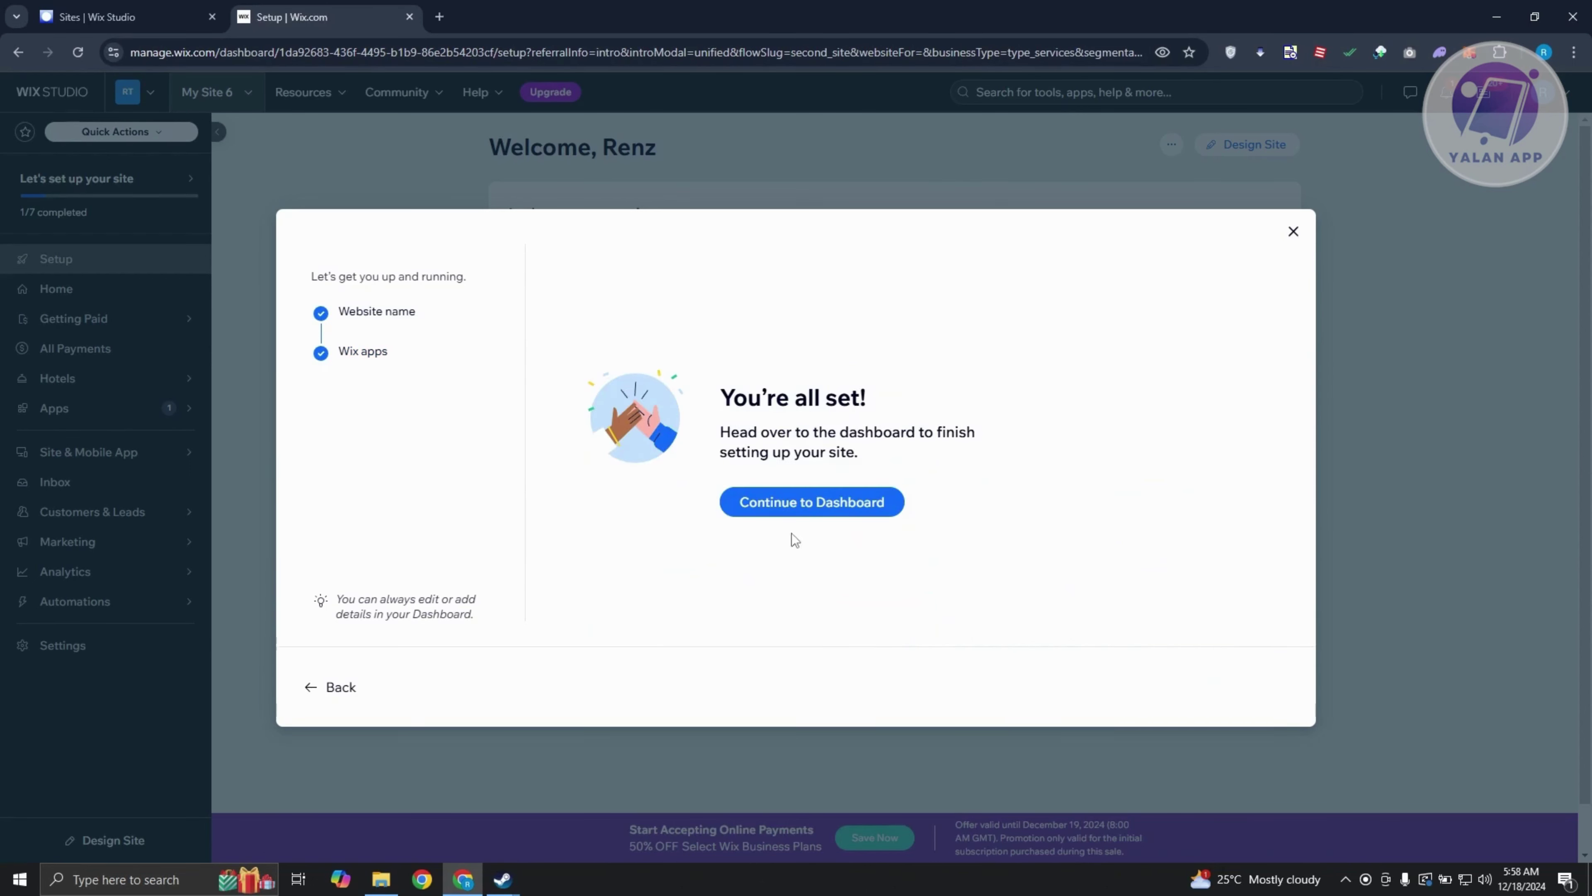
left_click(827, 511)
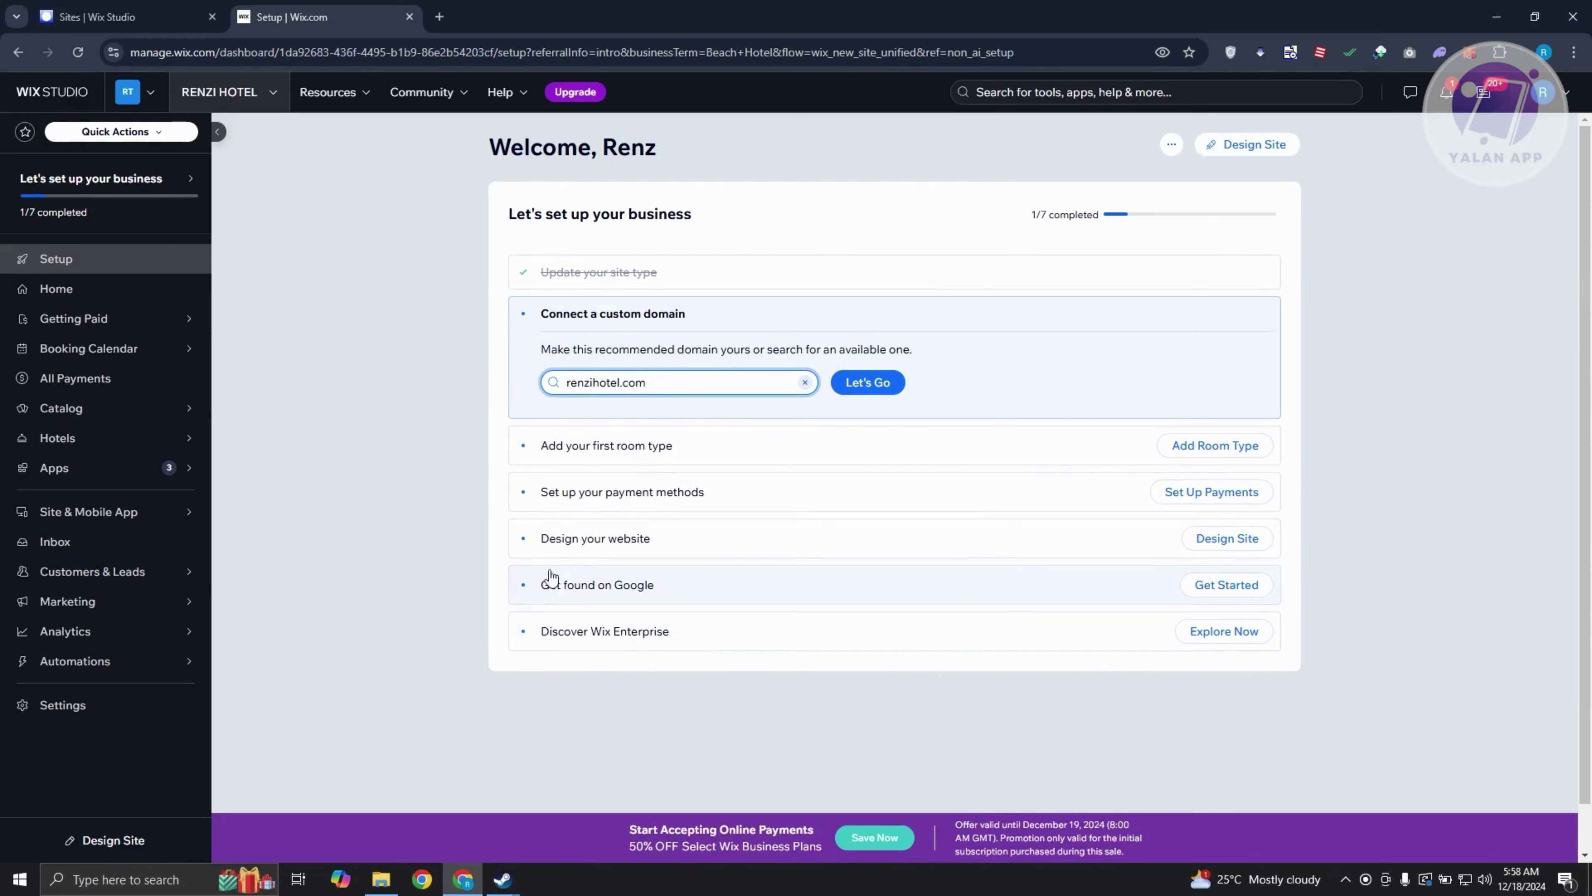
left_click(417, 555)
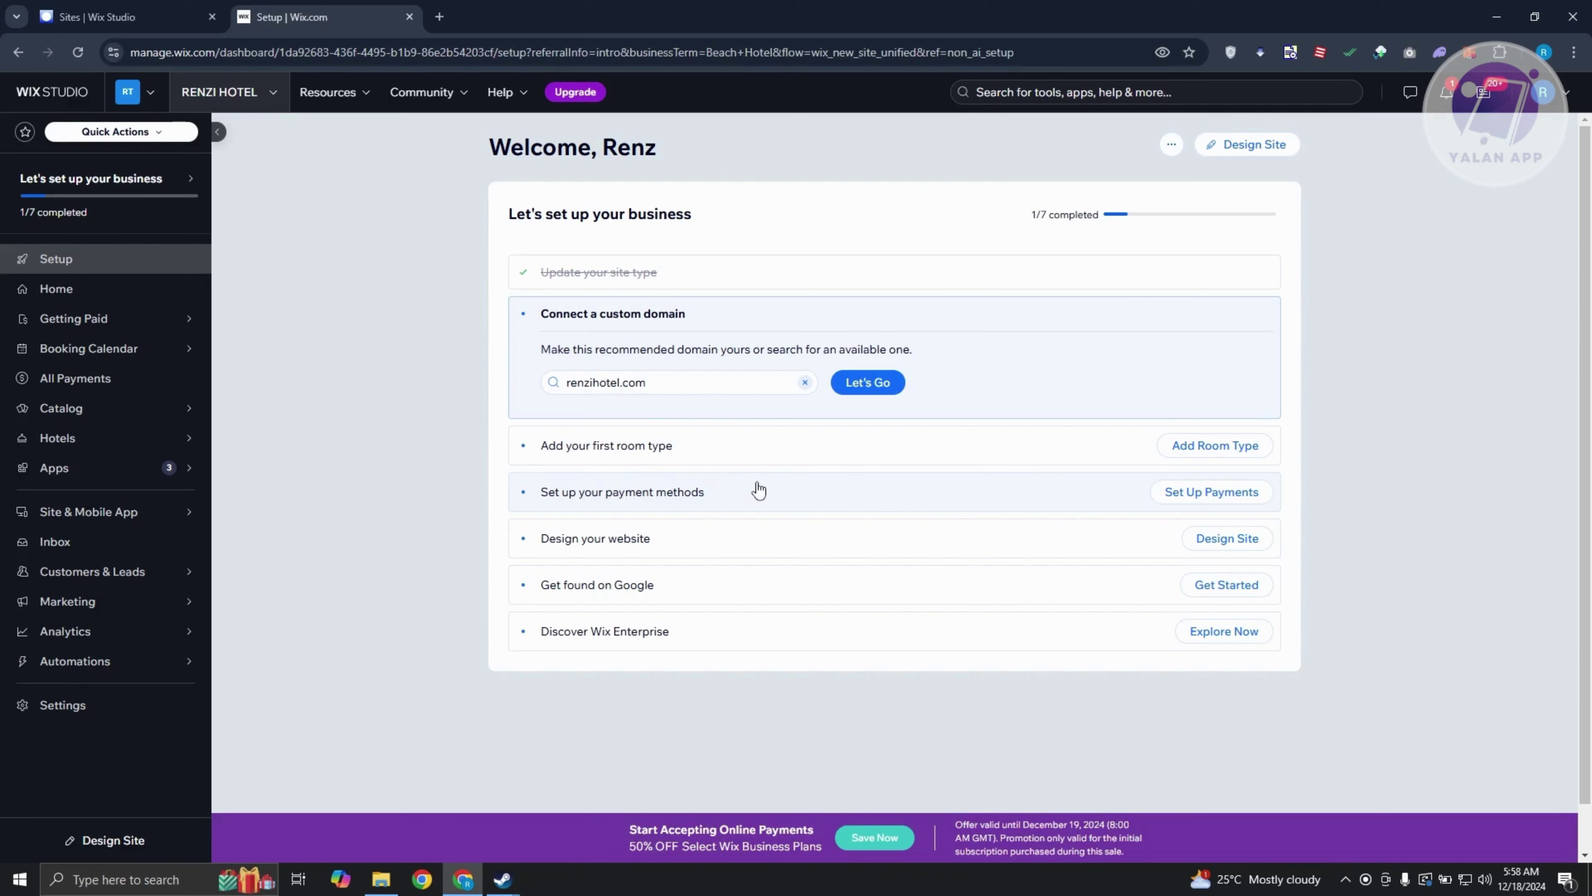
Start the Wix Hotels setup from its room types page, agree to add the app, and close the installer window.
mouse_move(175, 446)
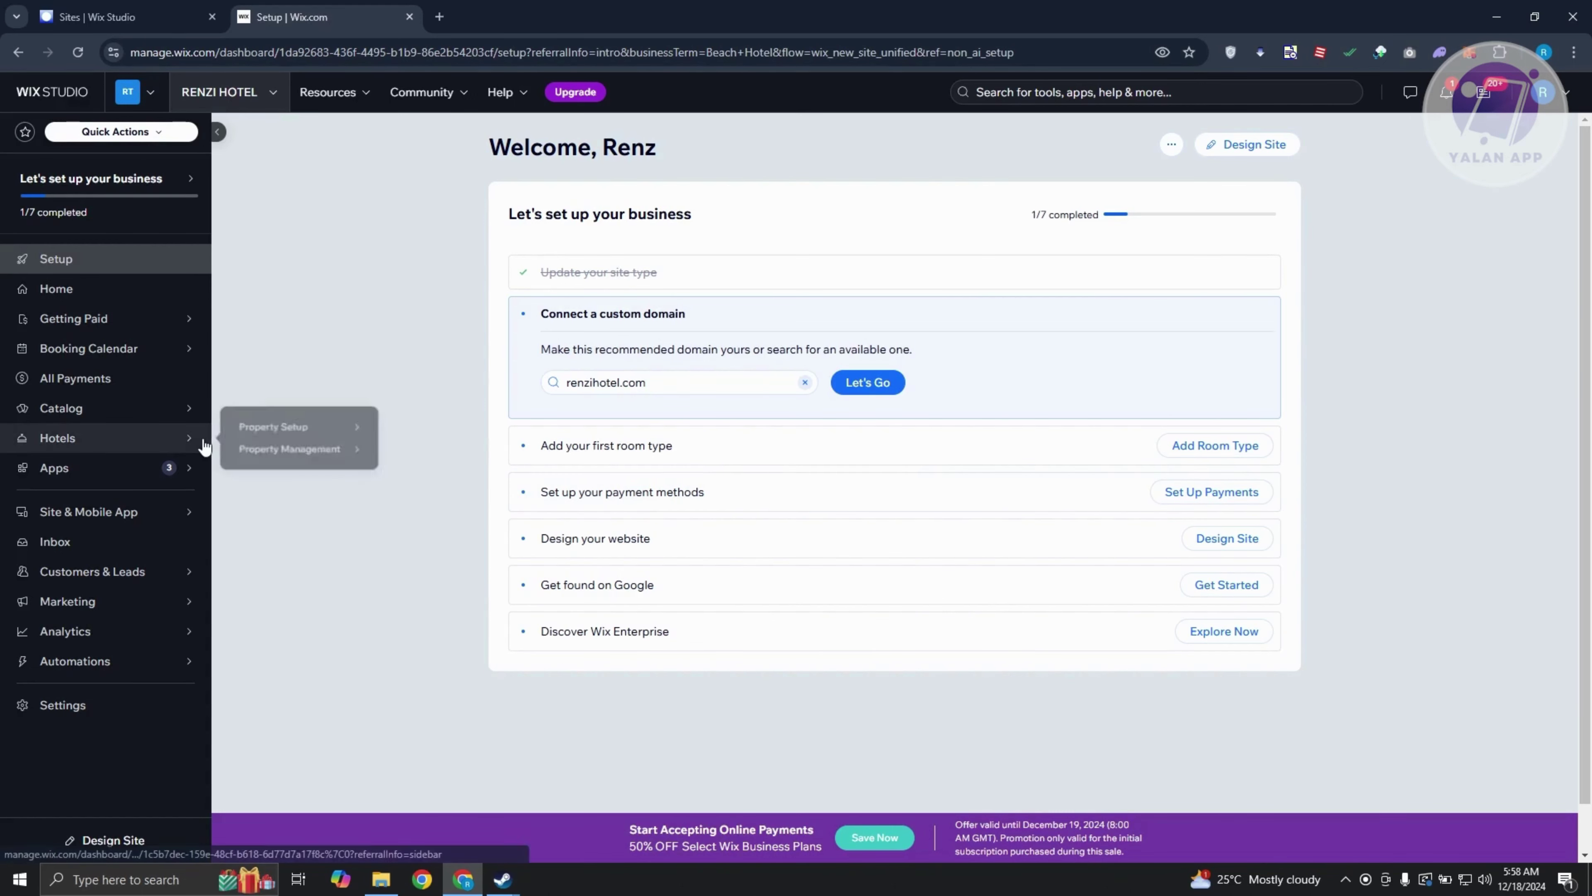
left_click(176, 446)
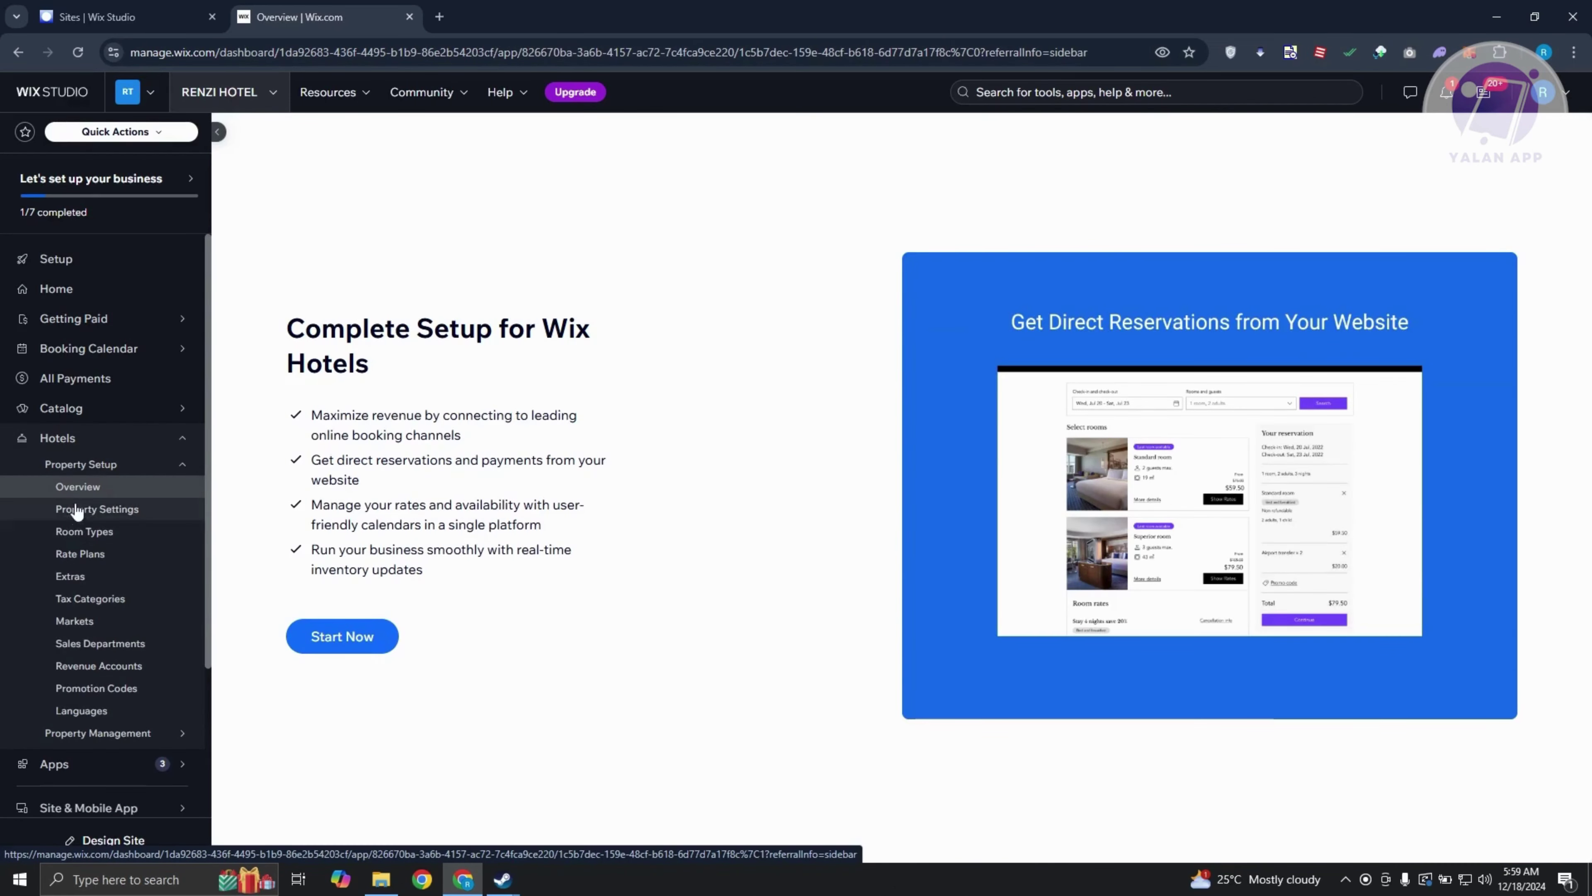
left_click(88, 510)
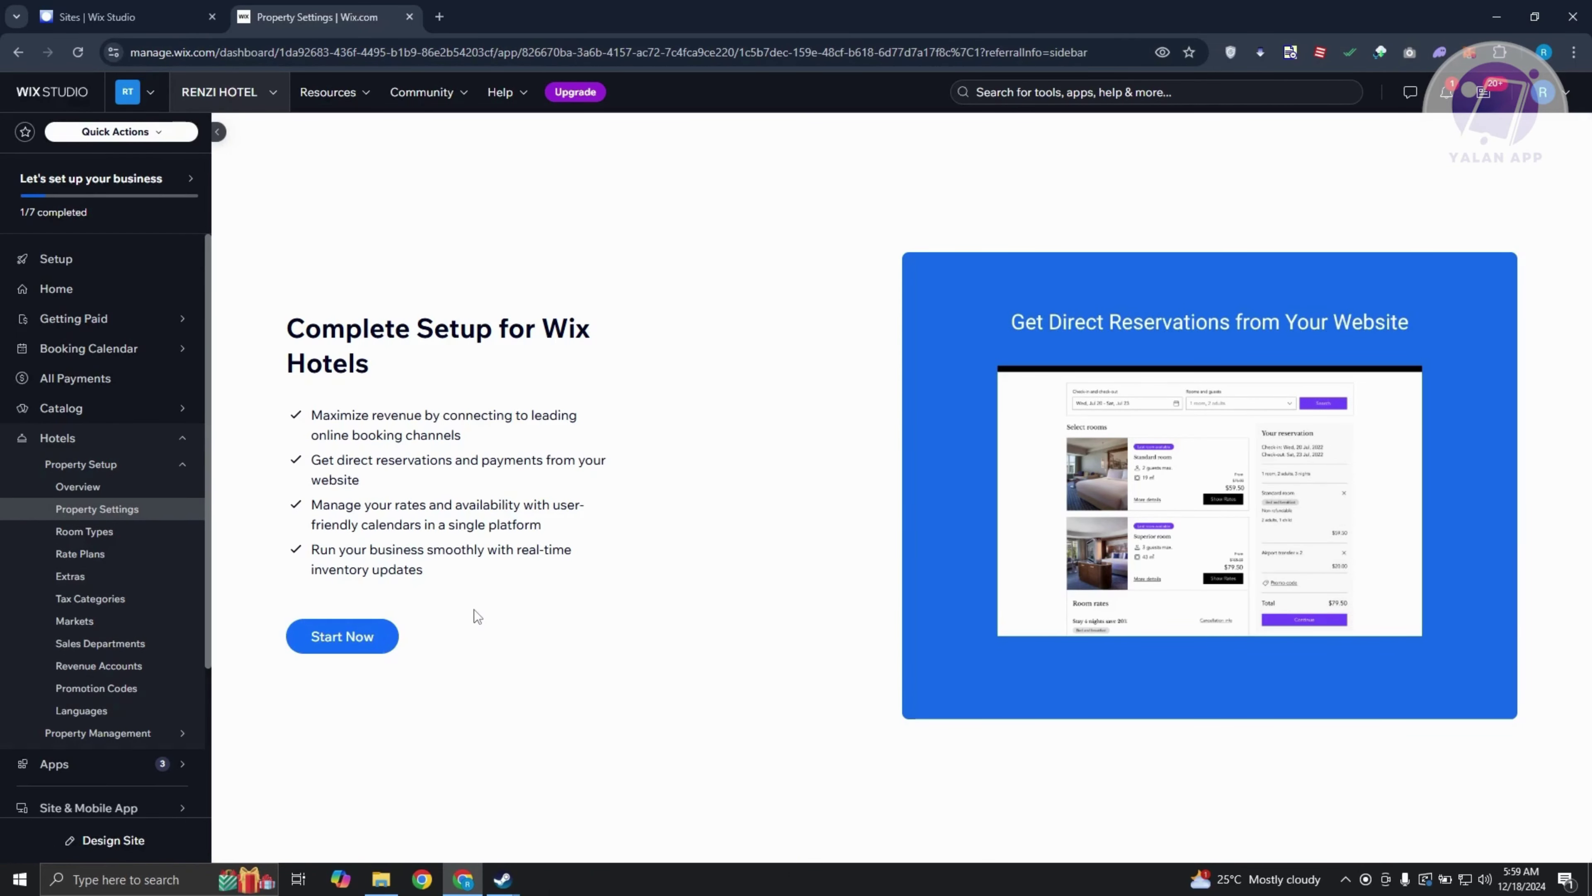
left_click(95, 533)
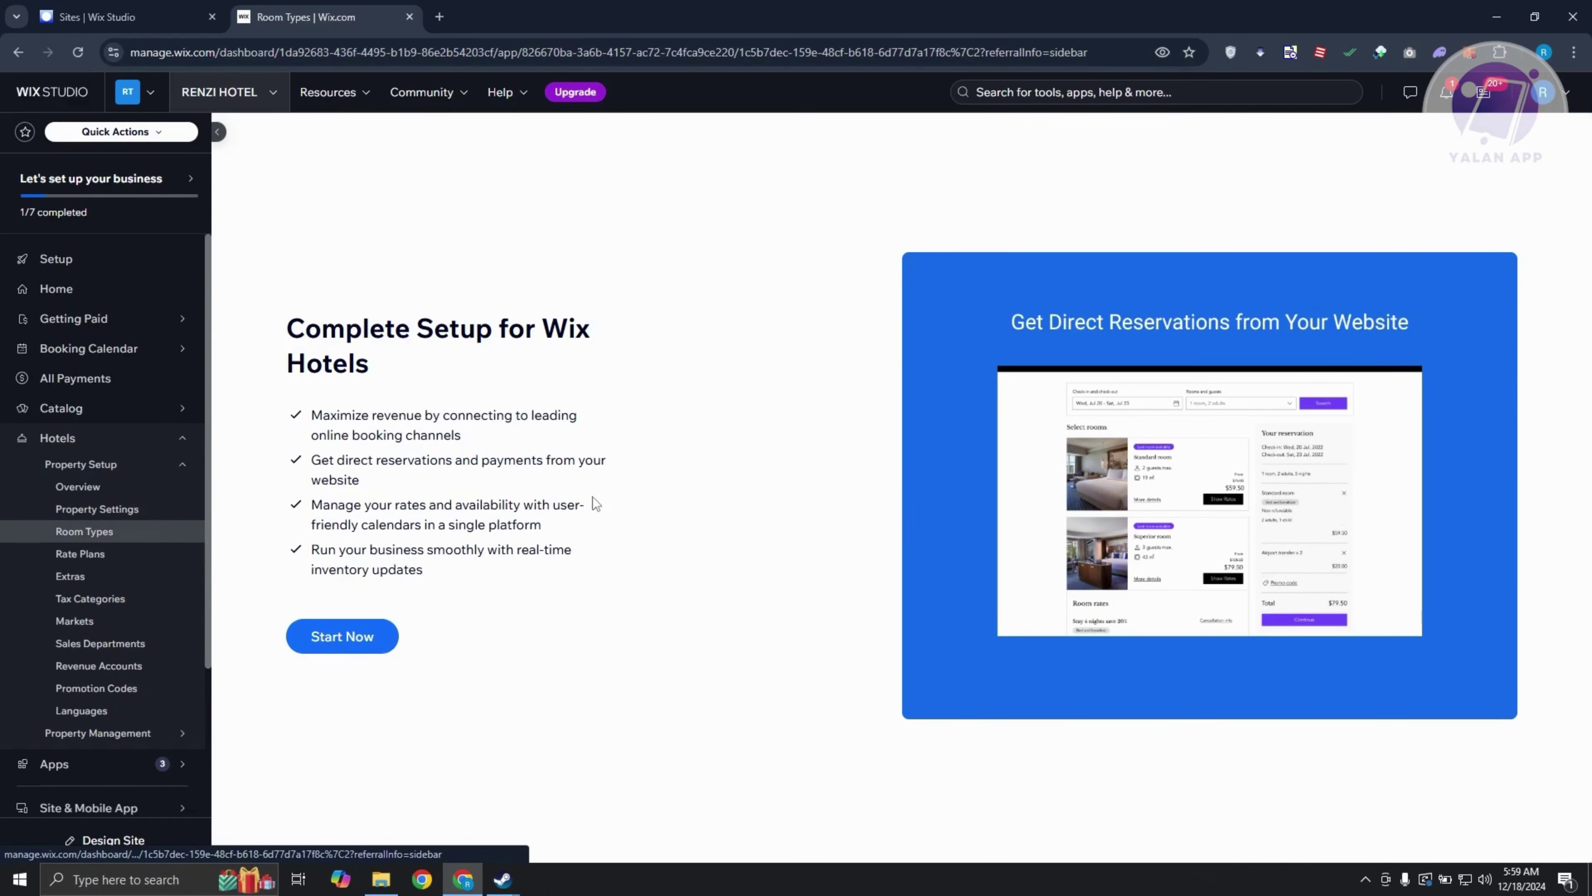
left_click(343, 638)
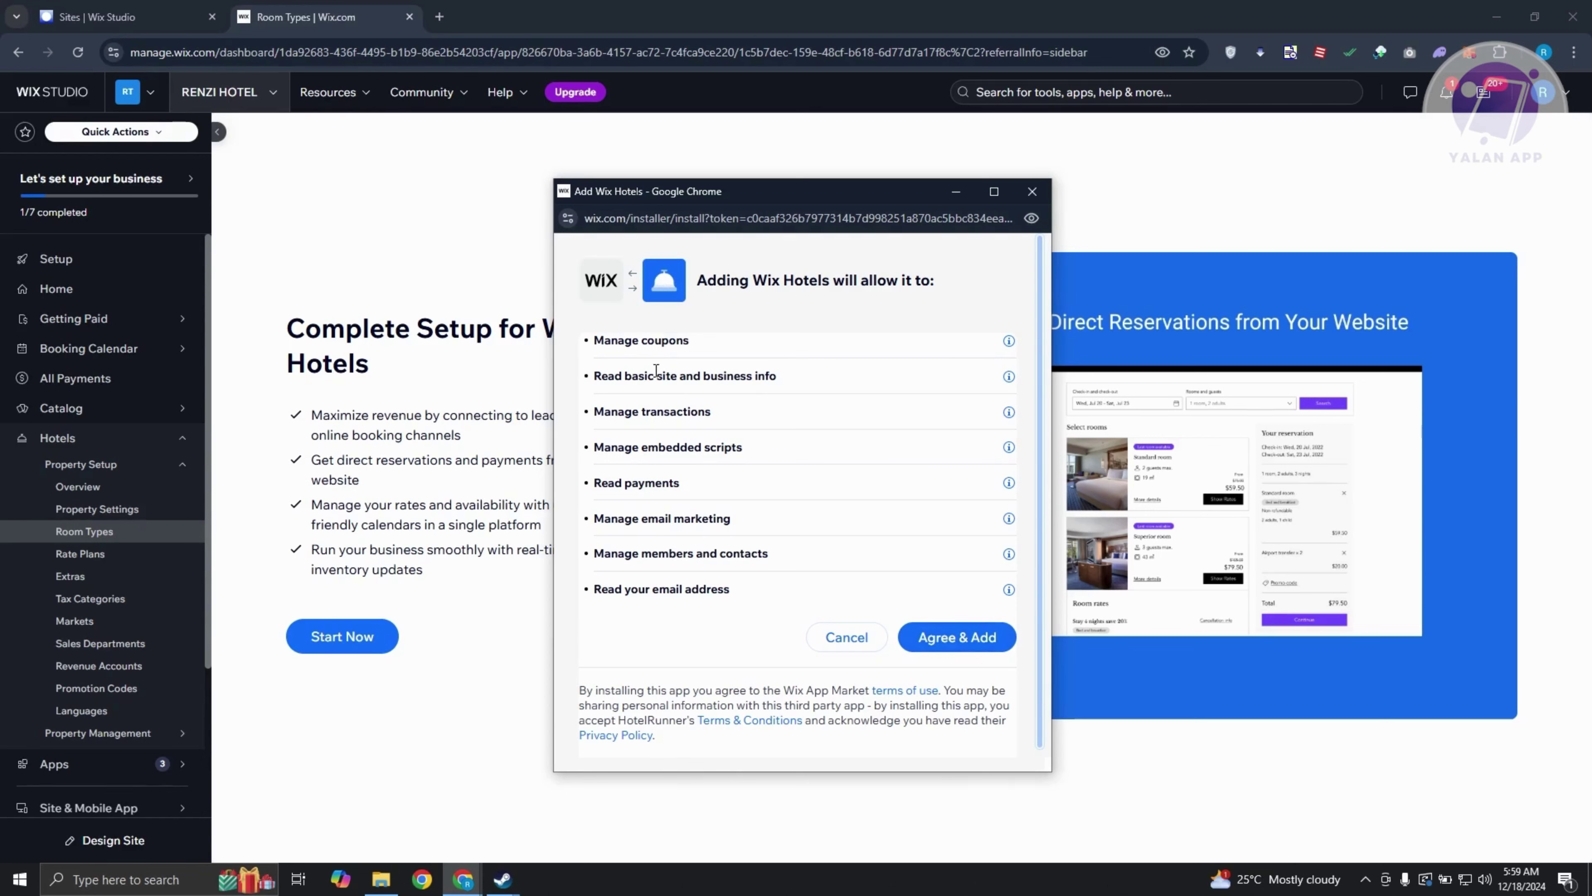
left_click(965, 636)
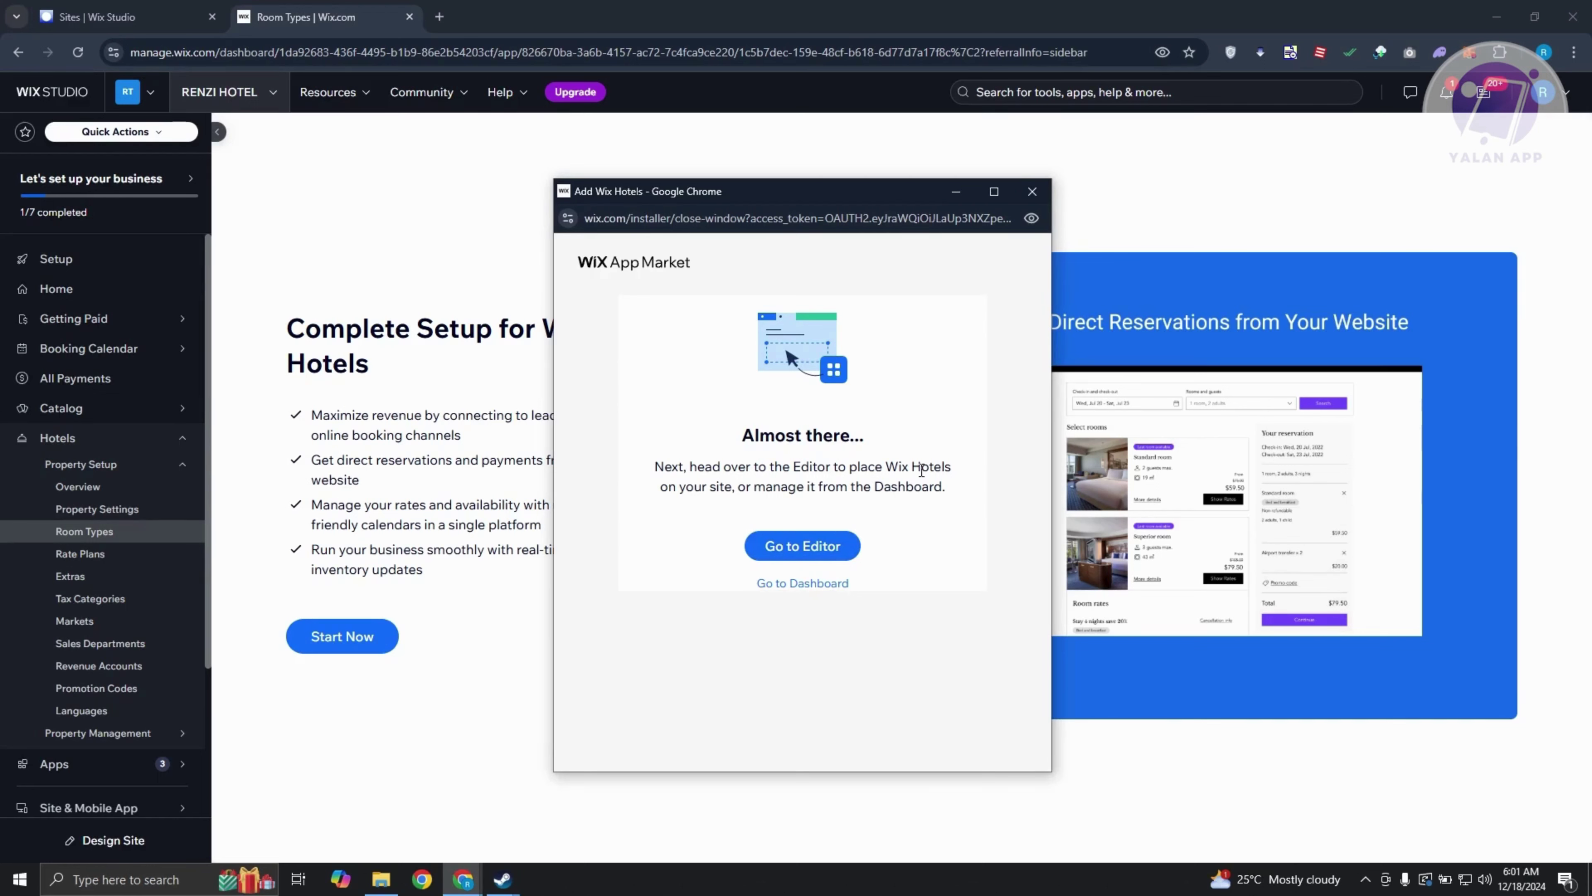
left_click(1032, 191)
Start designing the site from the dashboard's home page and choose to customize a template.
left_click(116, 287)
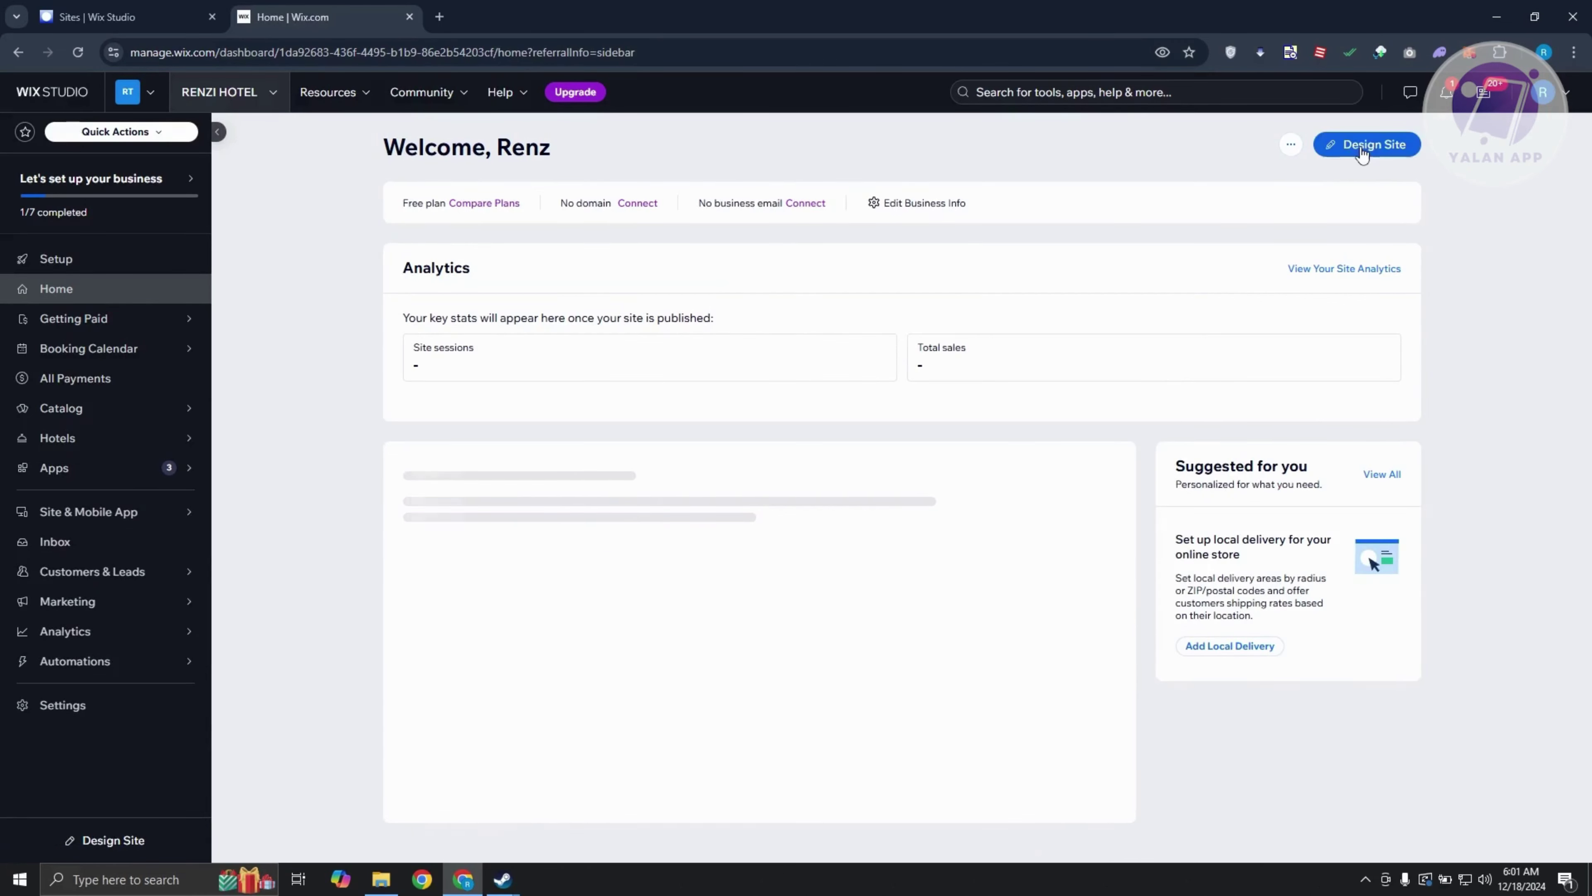
left_click(1361, 145)
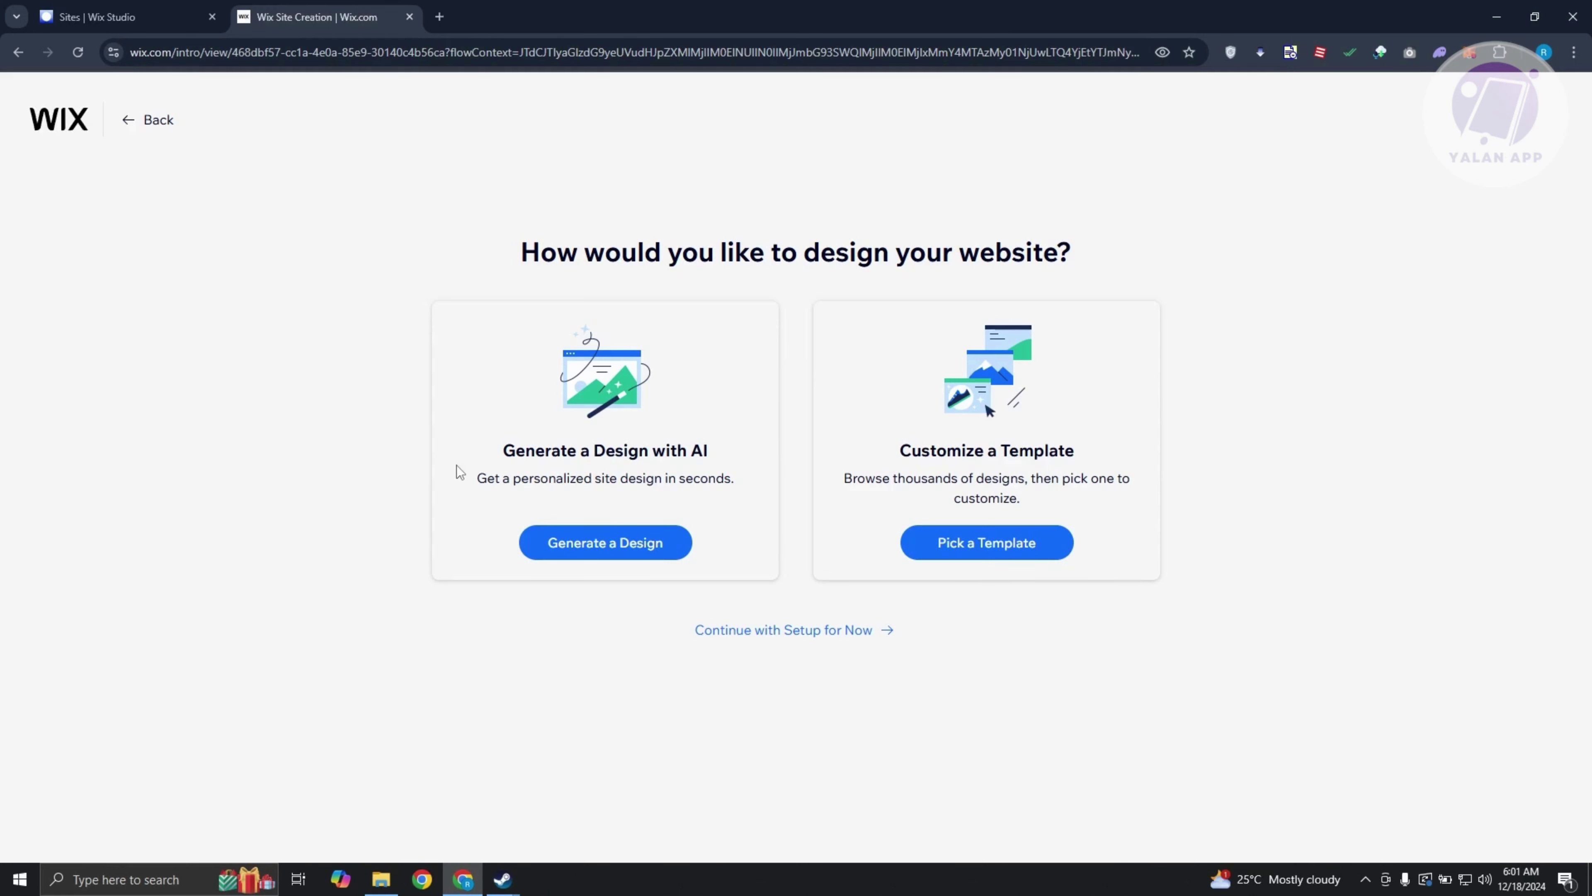
left_click(993, 540)
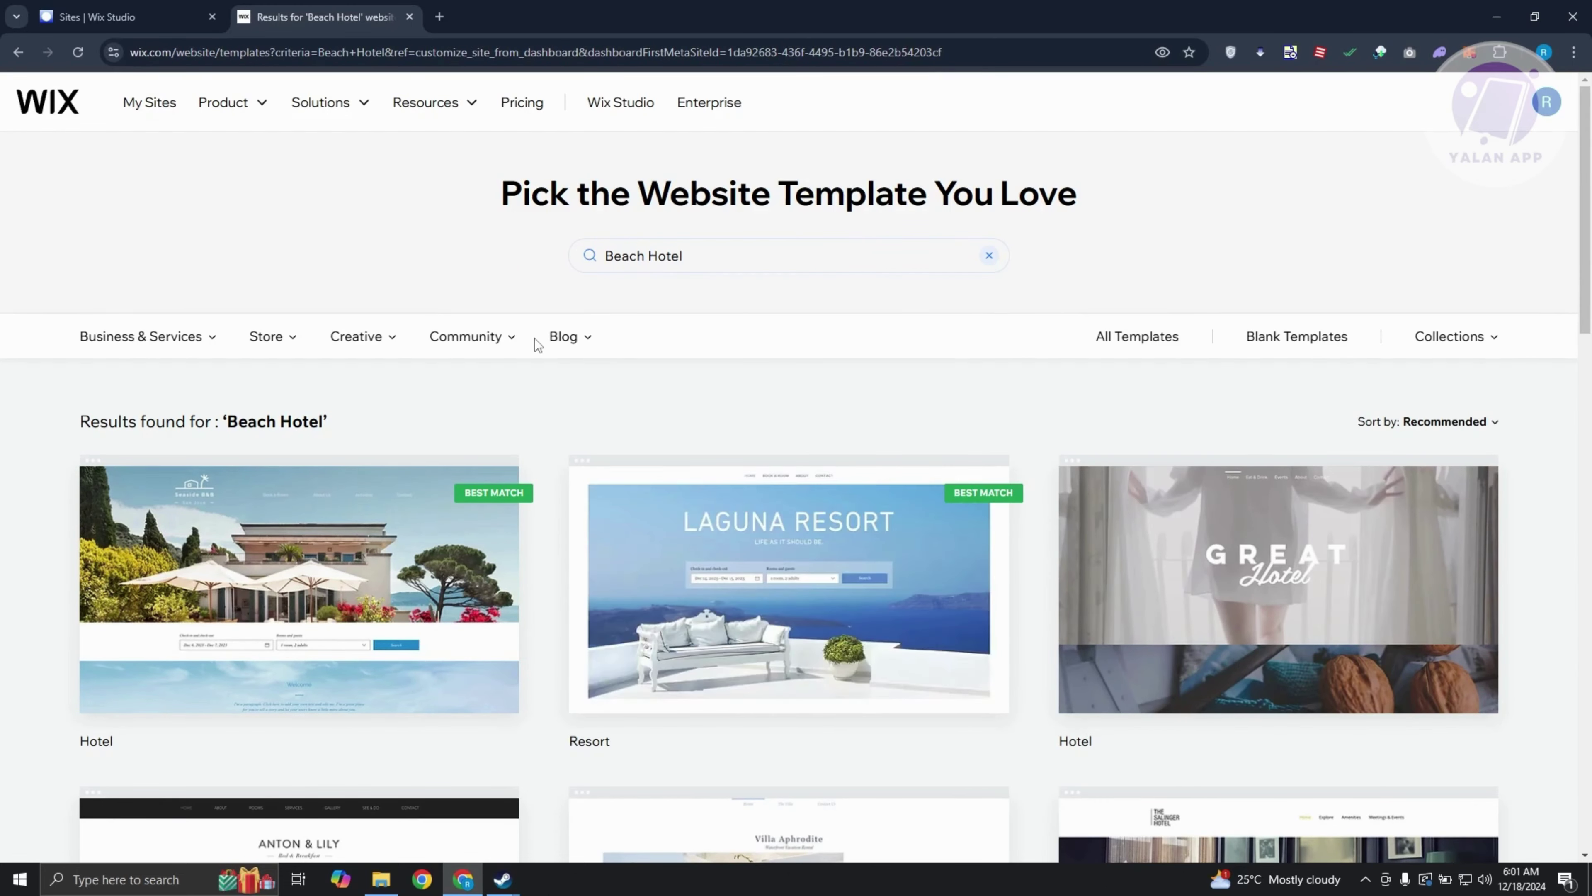
Browse the Beach Hotel template results and start editing the Seaside B&B hotel template.
scroll(708, 374, "down", 2)
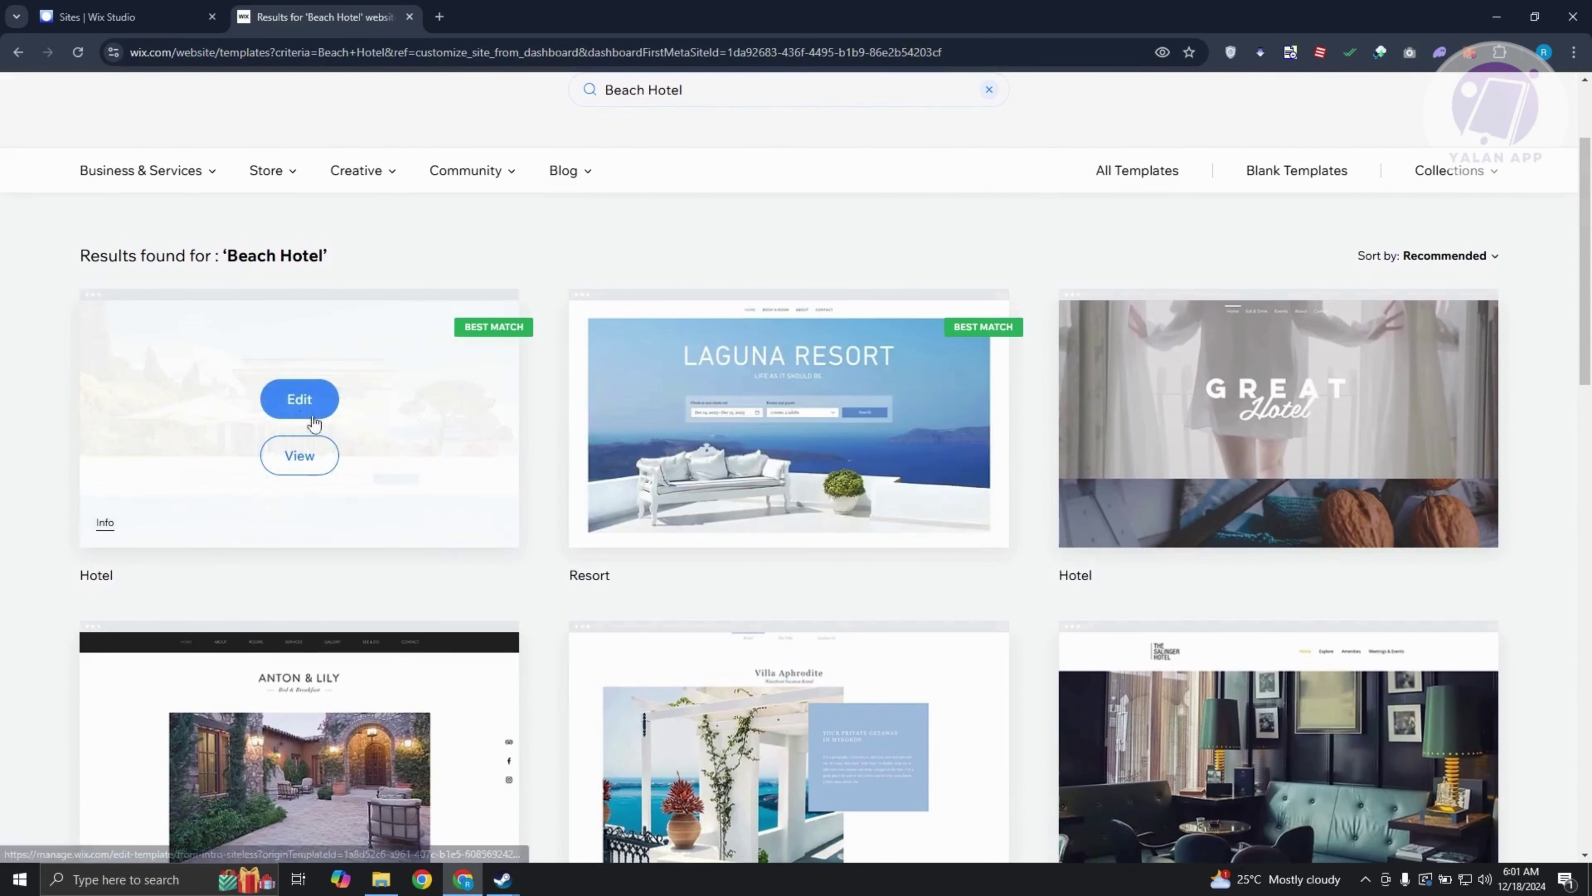
scroll(536, 577, "up", 2)
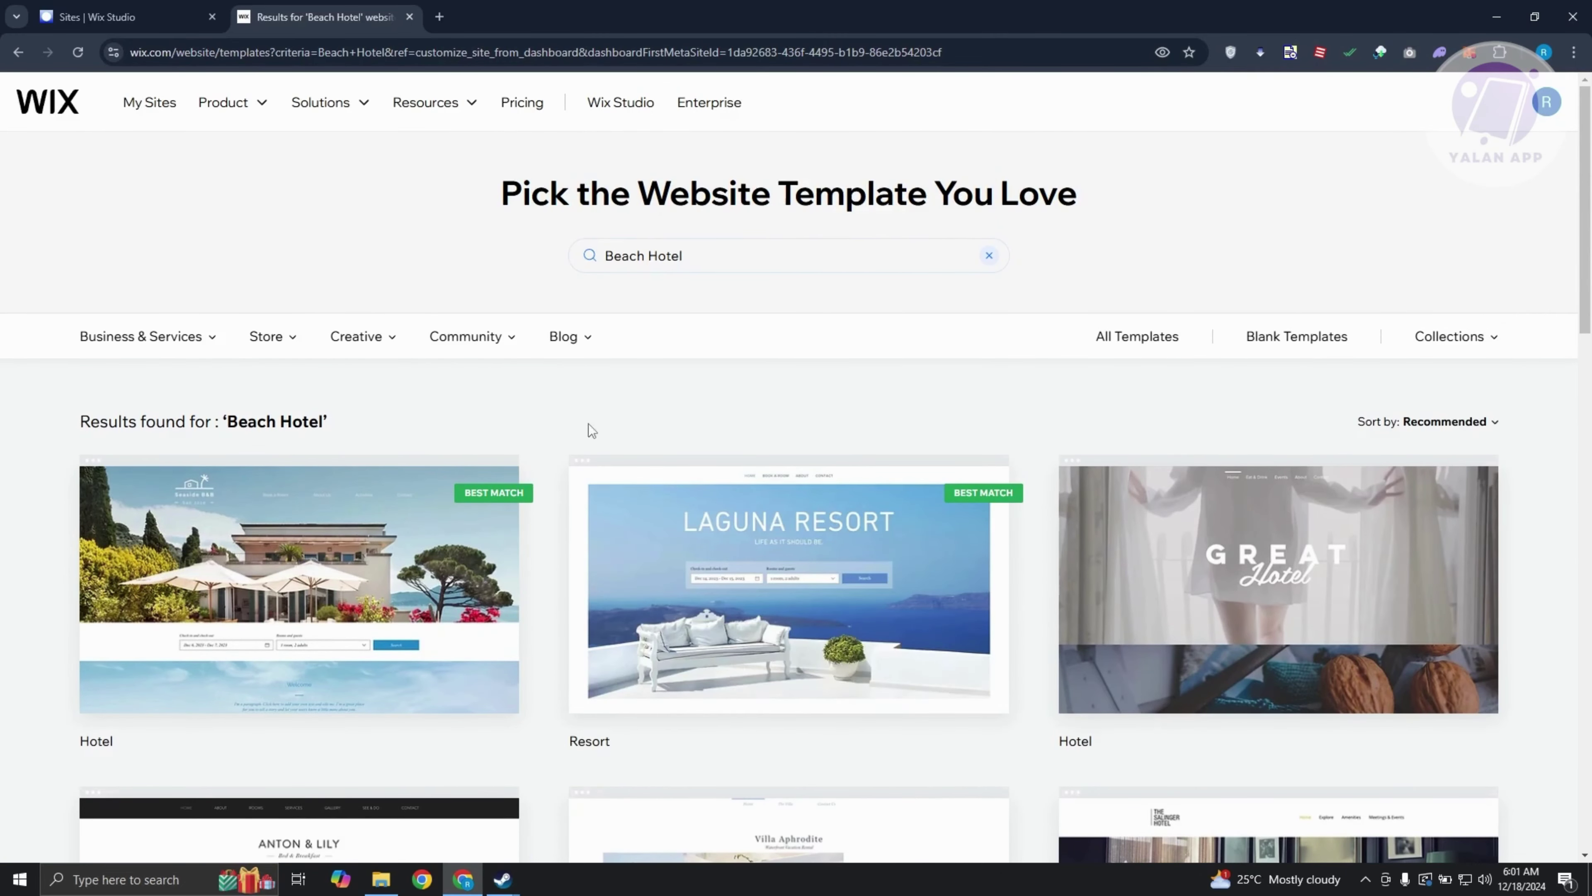
left_click_drag(232, 424, 325, 428)
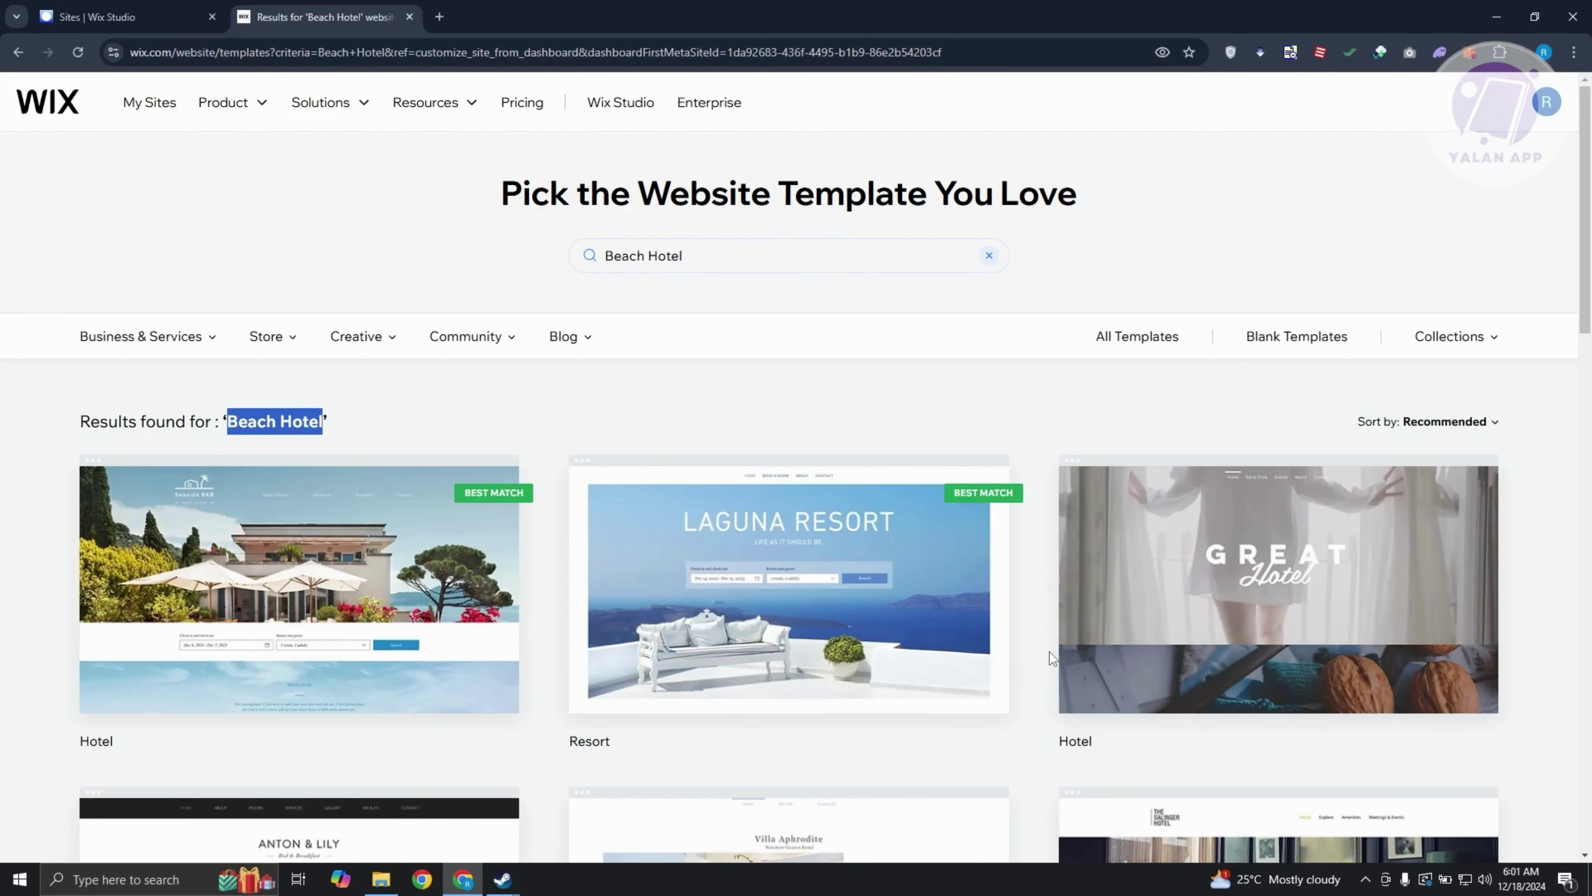
scroll(1053, 653, "down", 5)
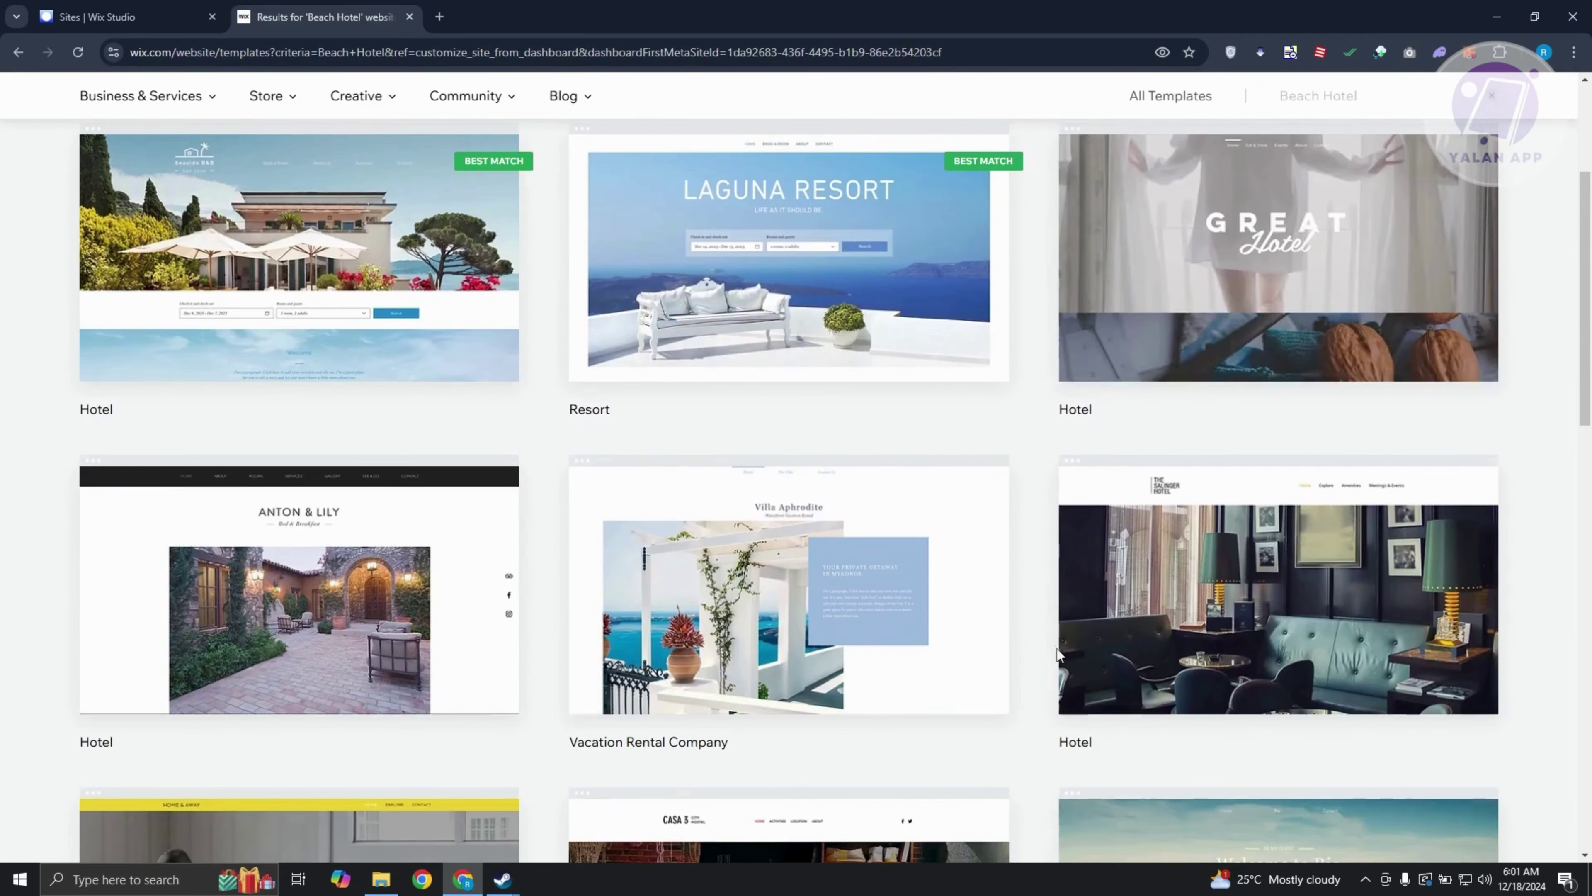
scroll(1038, 655, "up", 5)
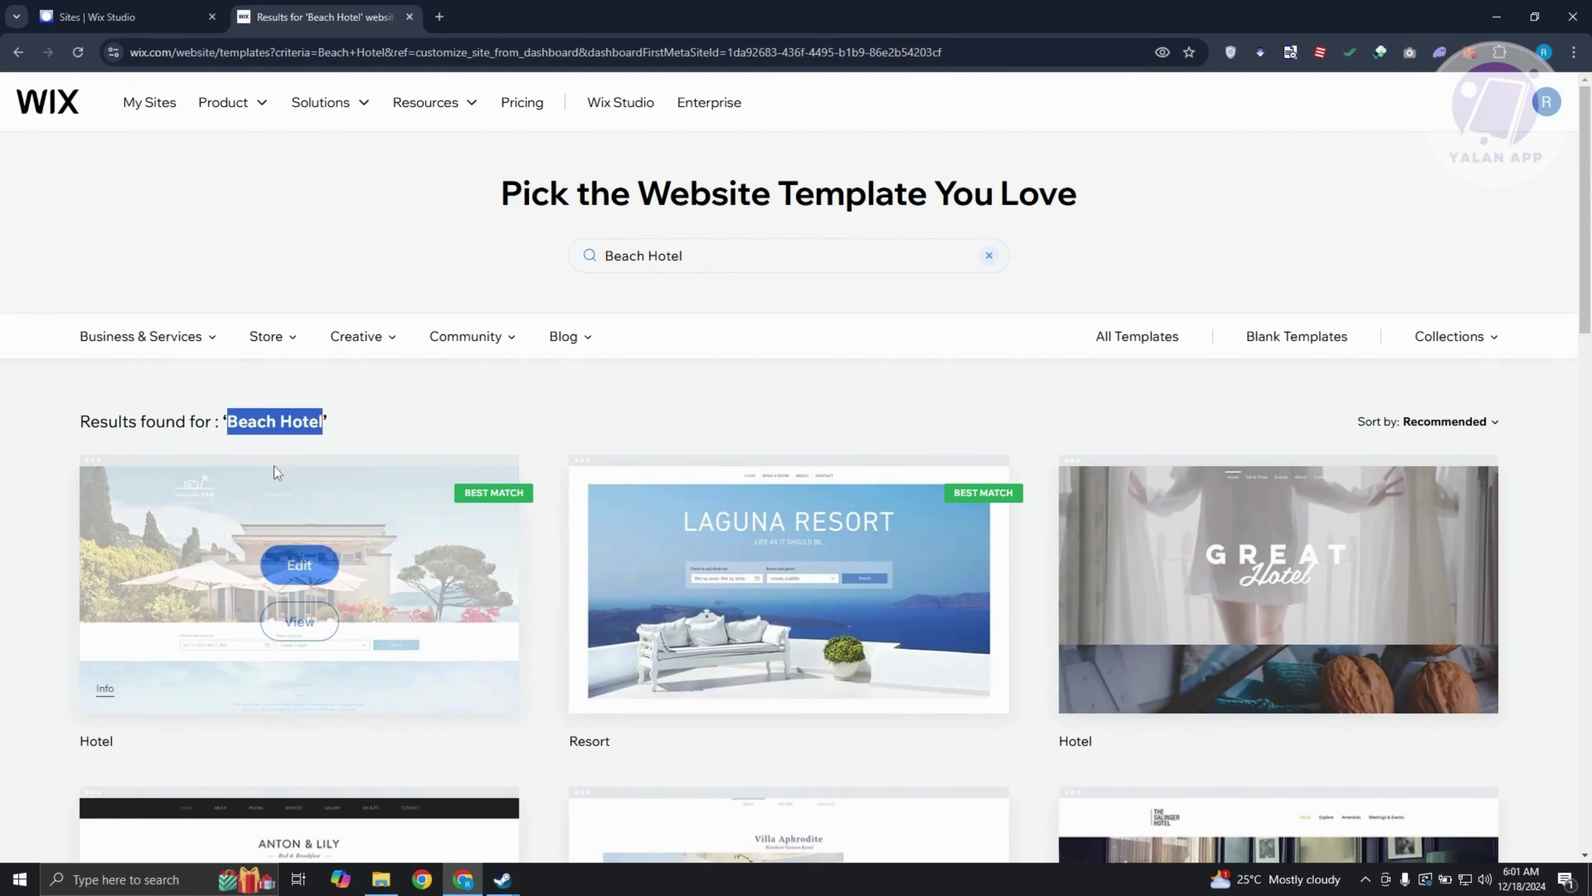
left_click(313, 574)
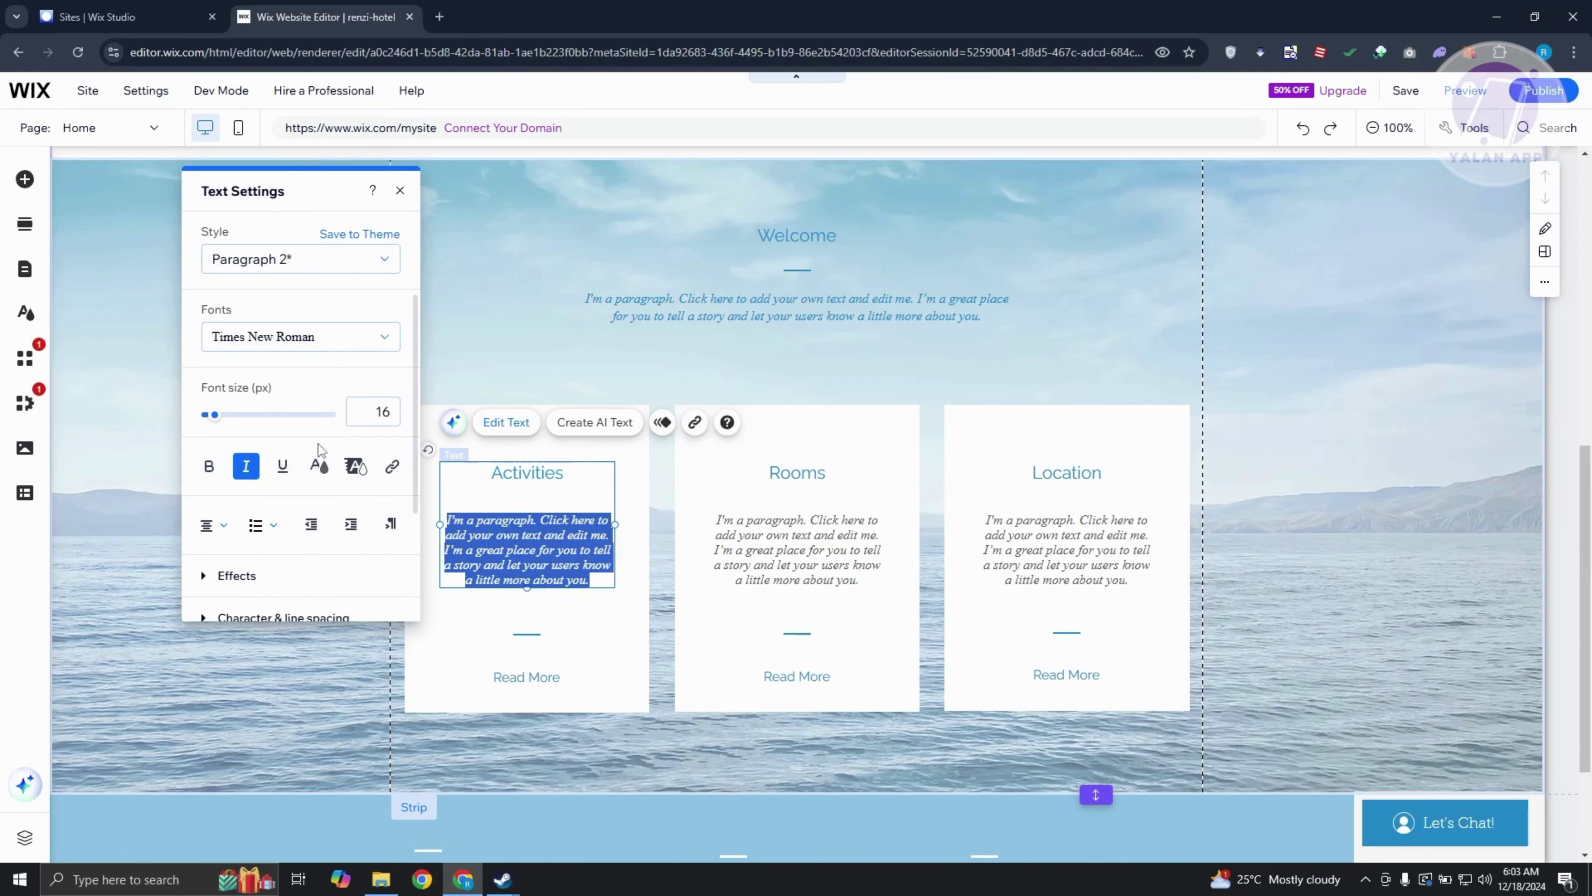
Close the text settings and look through the elements that can be added to the home page.
left_click(400, 190)
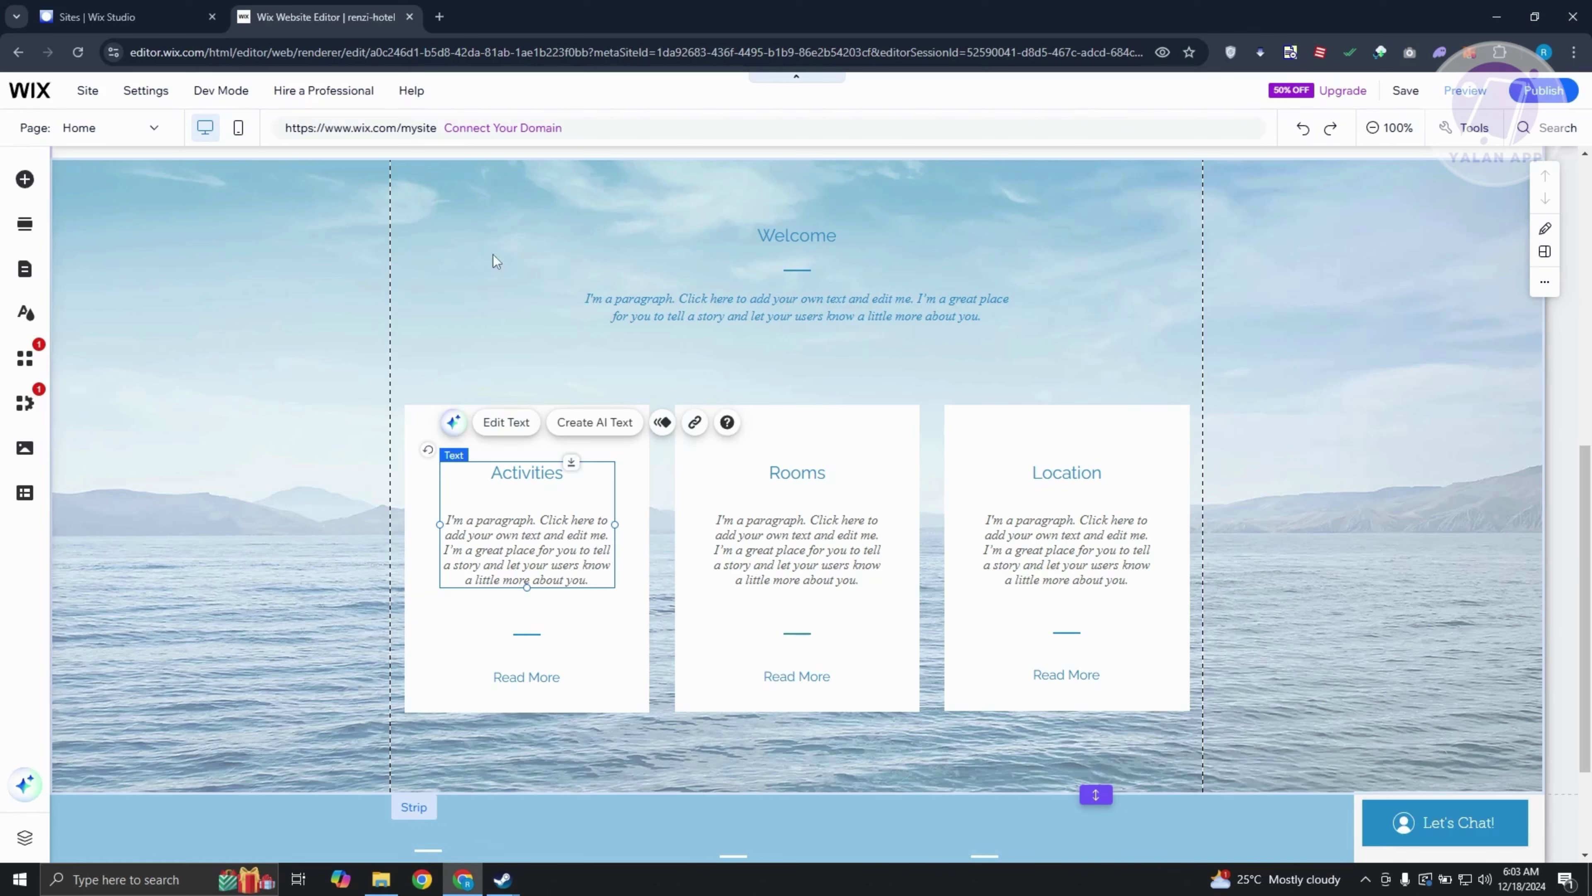
scroll(401, 397, "up", 10)
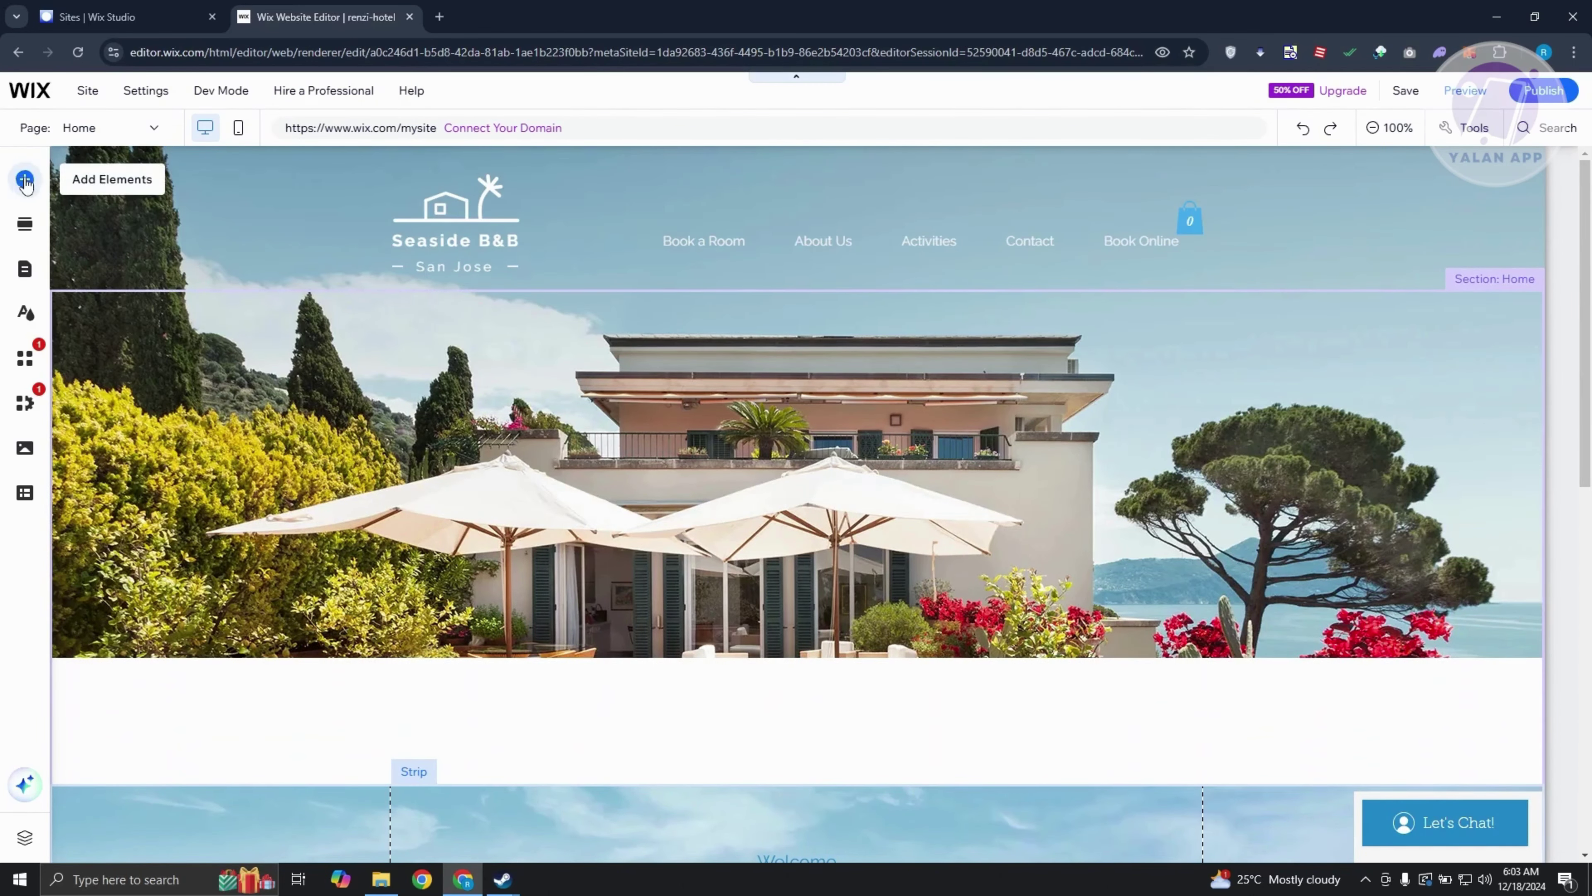
left_click(113, 232)
left_click(25, 179)
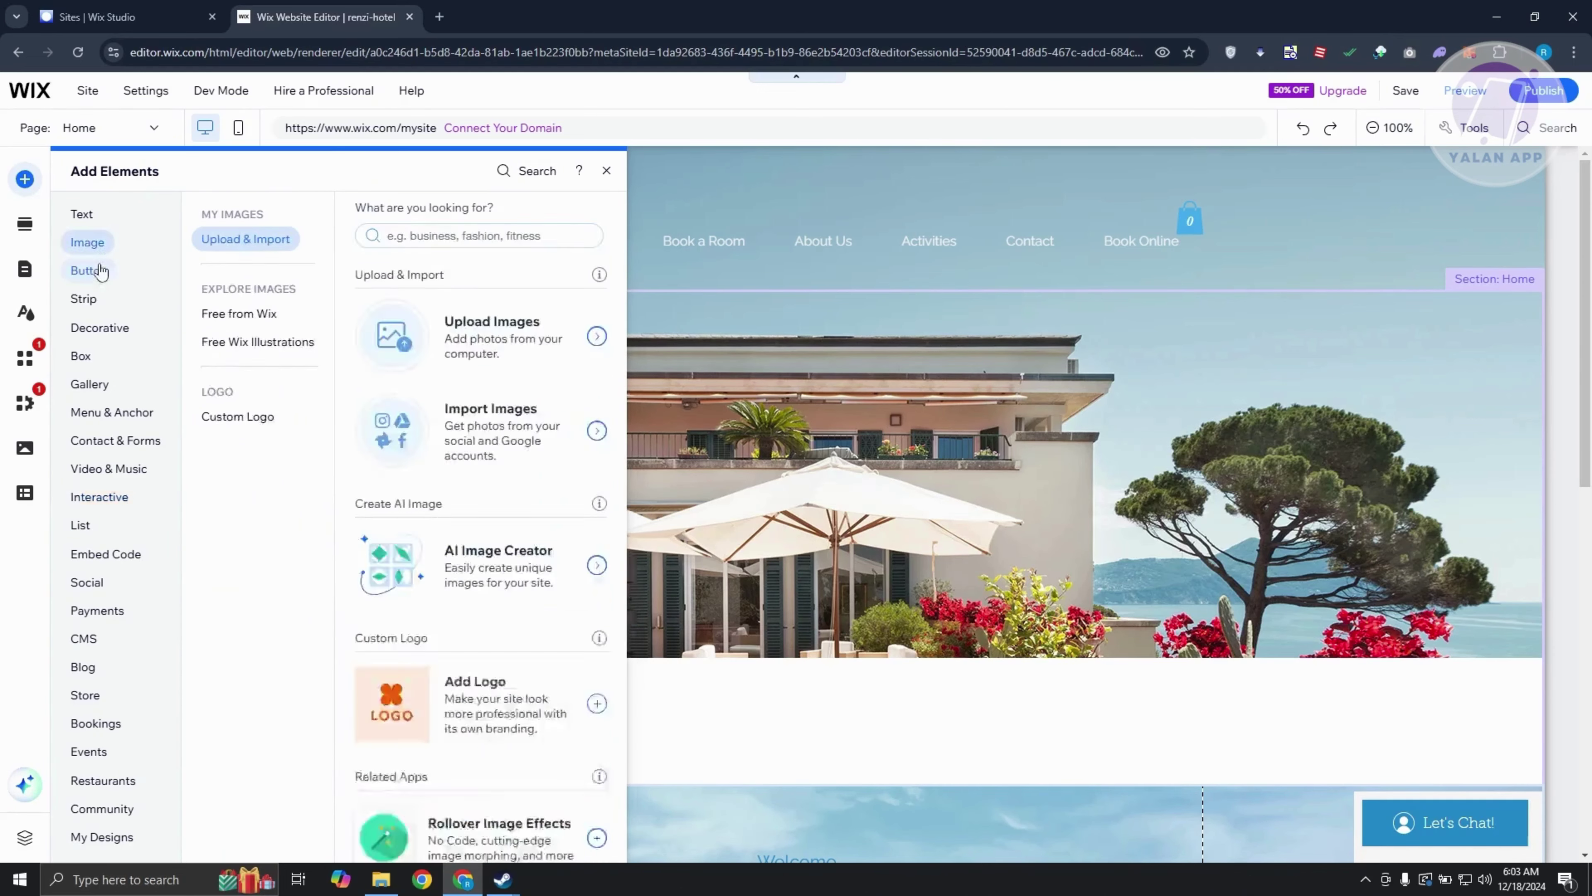
Add the Final Sale promotion section to the home page, between the Activities, Rooms and Location cards and the footer.
left_click(25, 226)
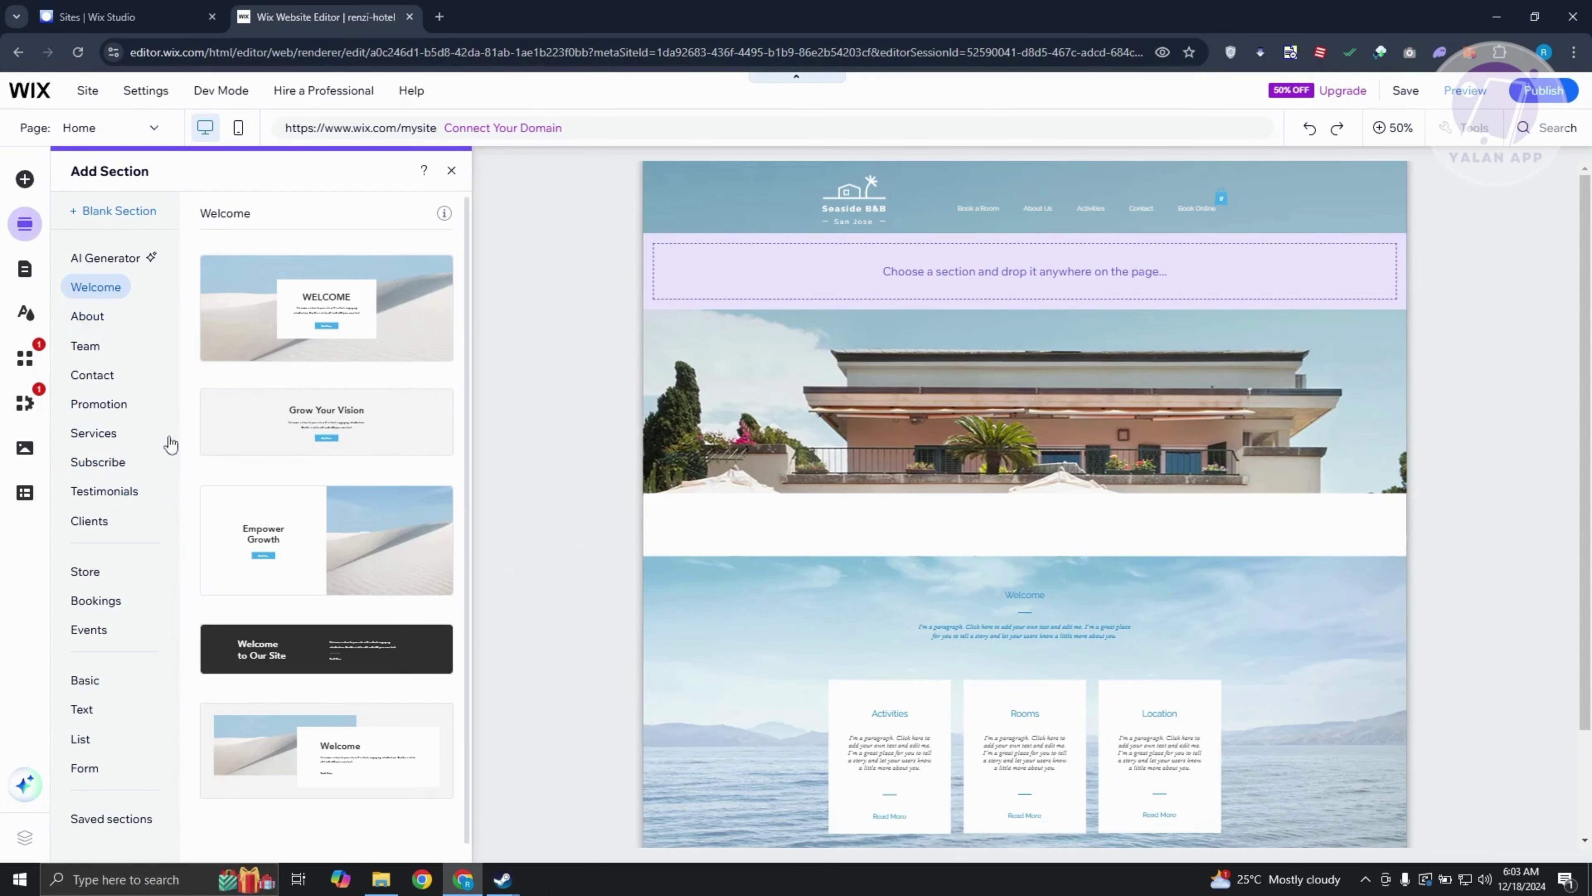
left_click(97, 405)
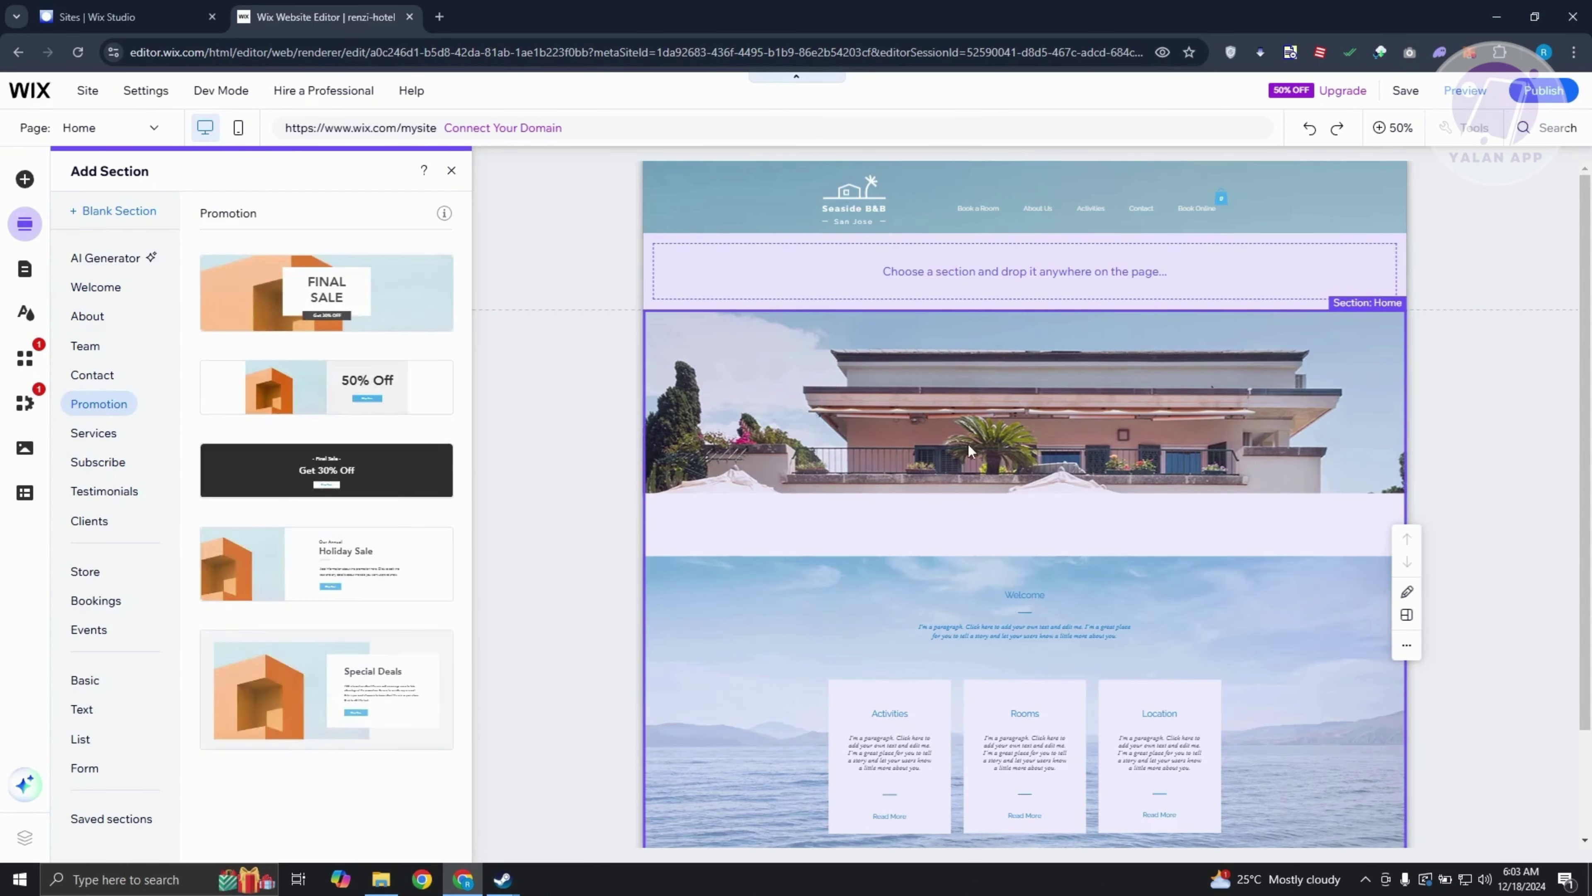
scroll(788, 263, "down", 2)
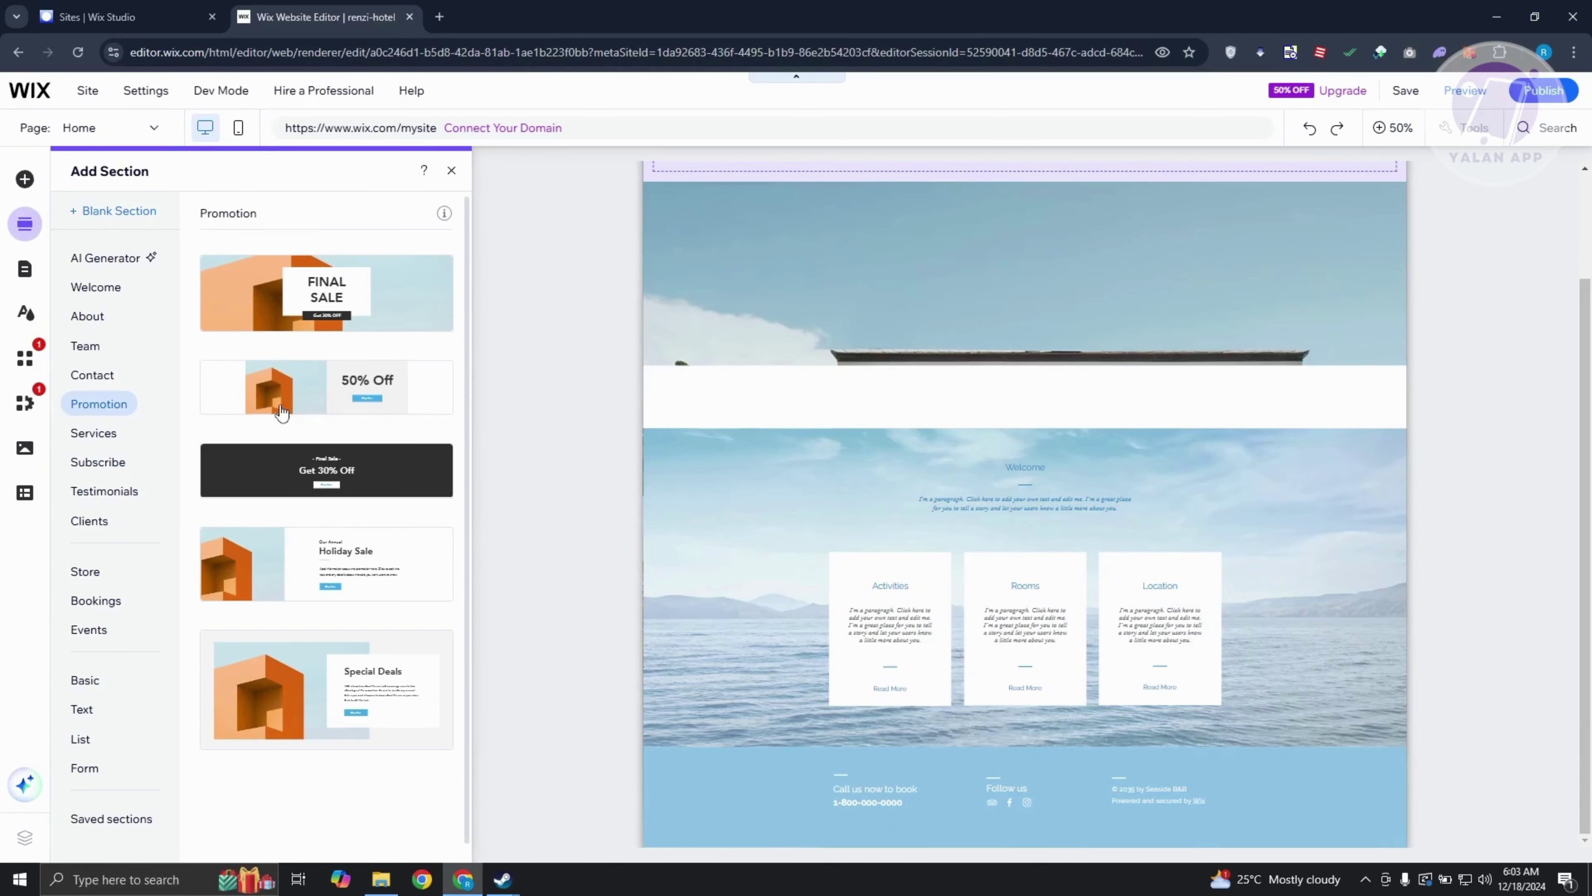
left_click_drag(326, 293, 931, 740)
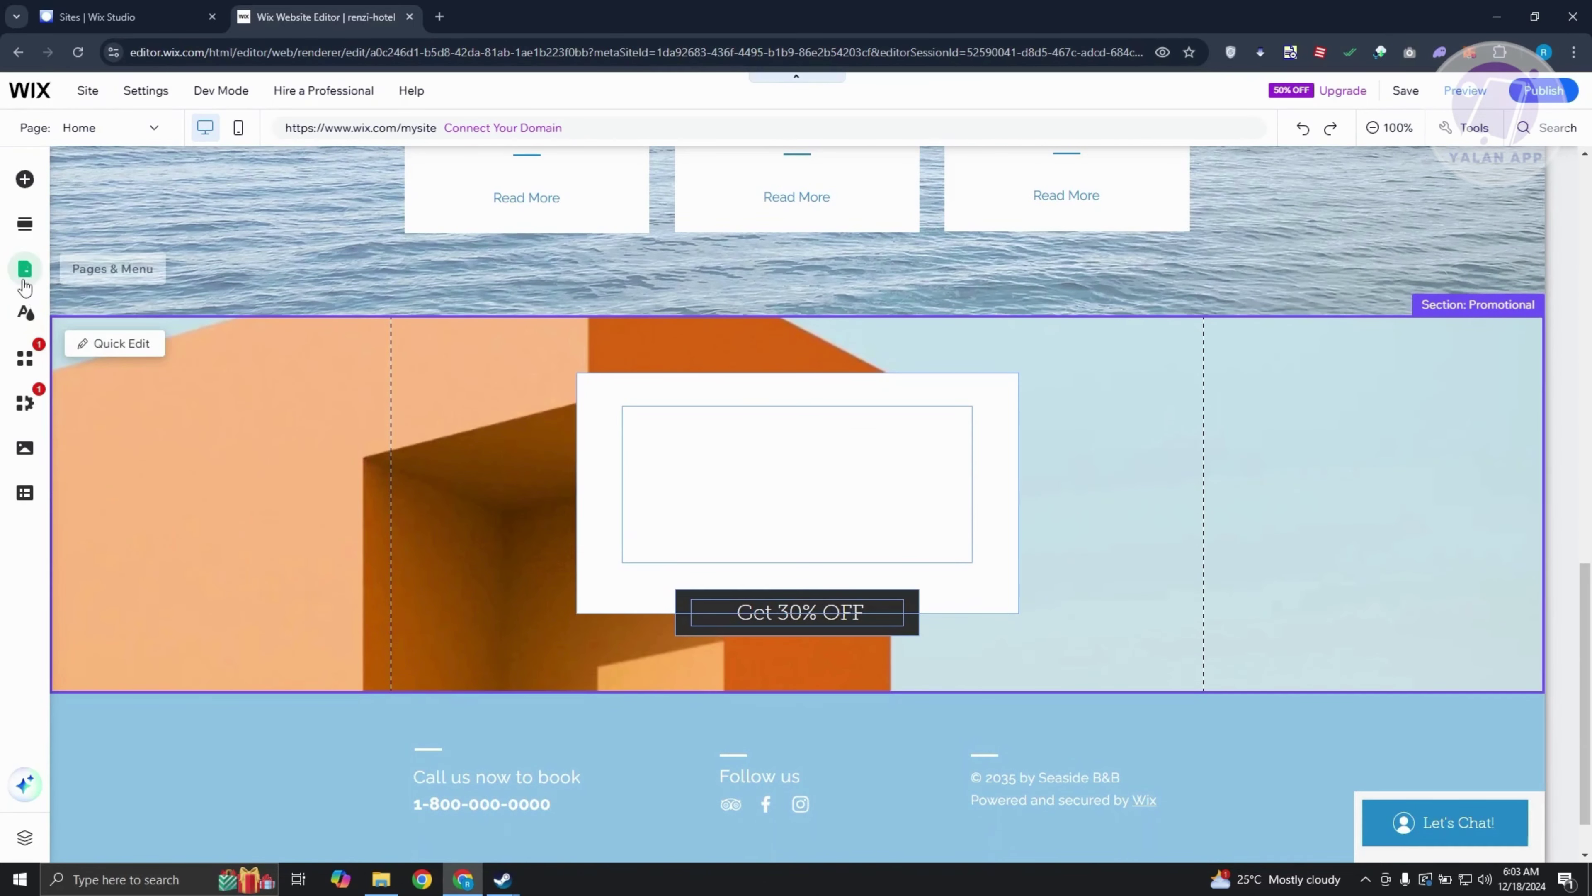
Review the site's Bookings and Wix Hotels pages, and open the Book a Room page to examine its layout.
left_click(16, 280)
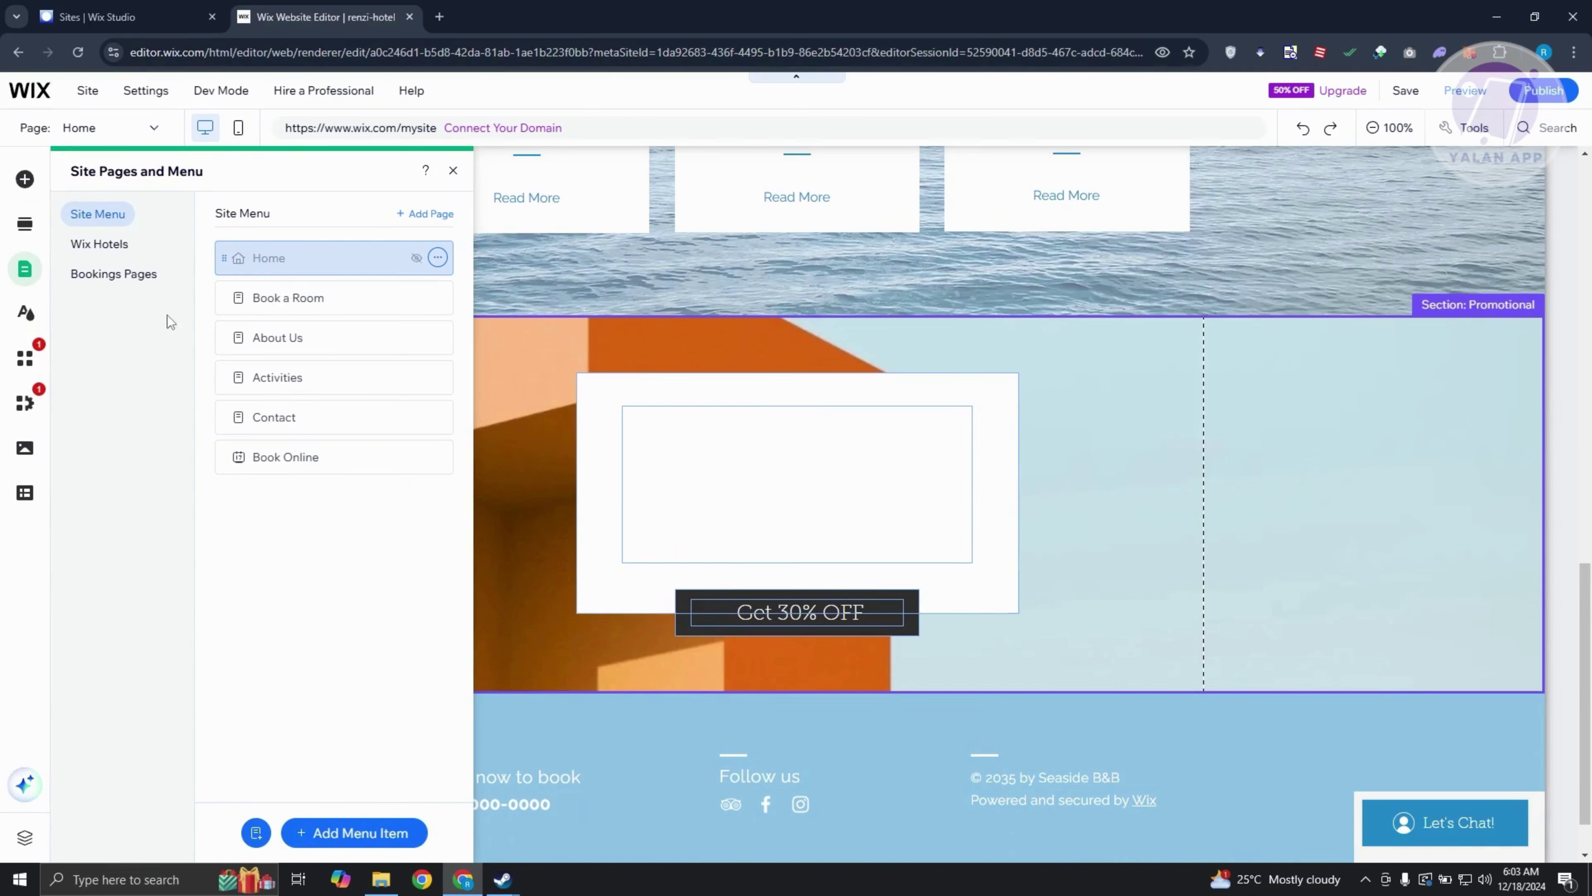
left_click(112, 283)
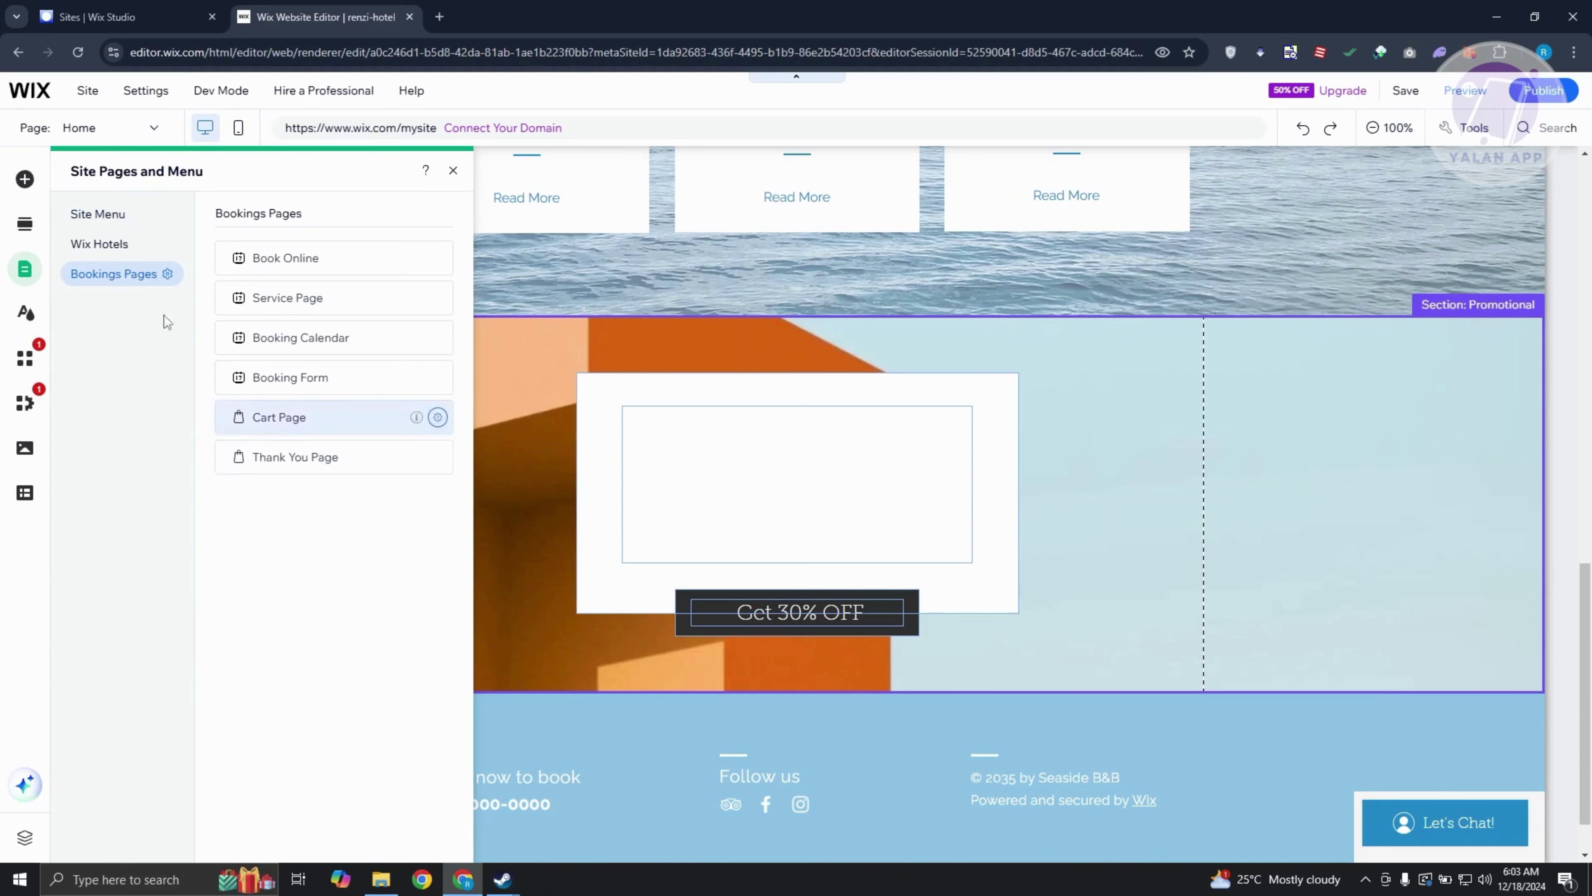
left_click(113, 248)
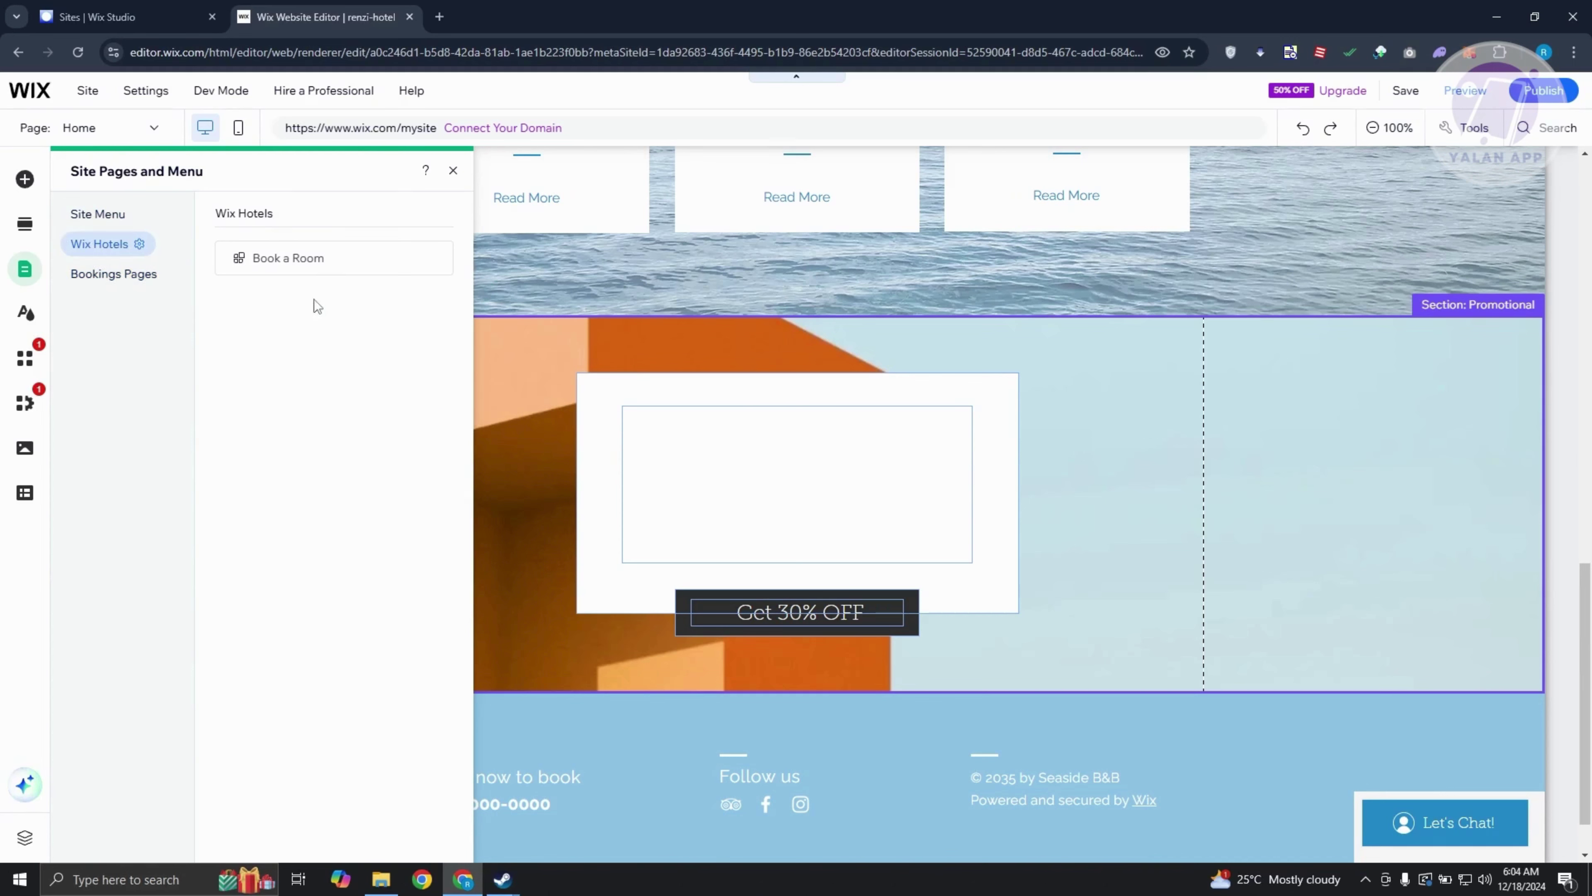
left_click(263, 259)
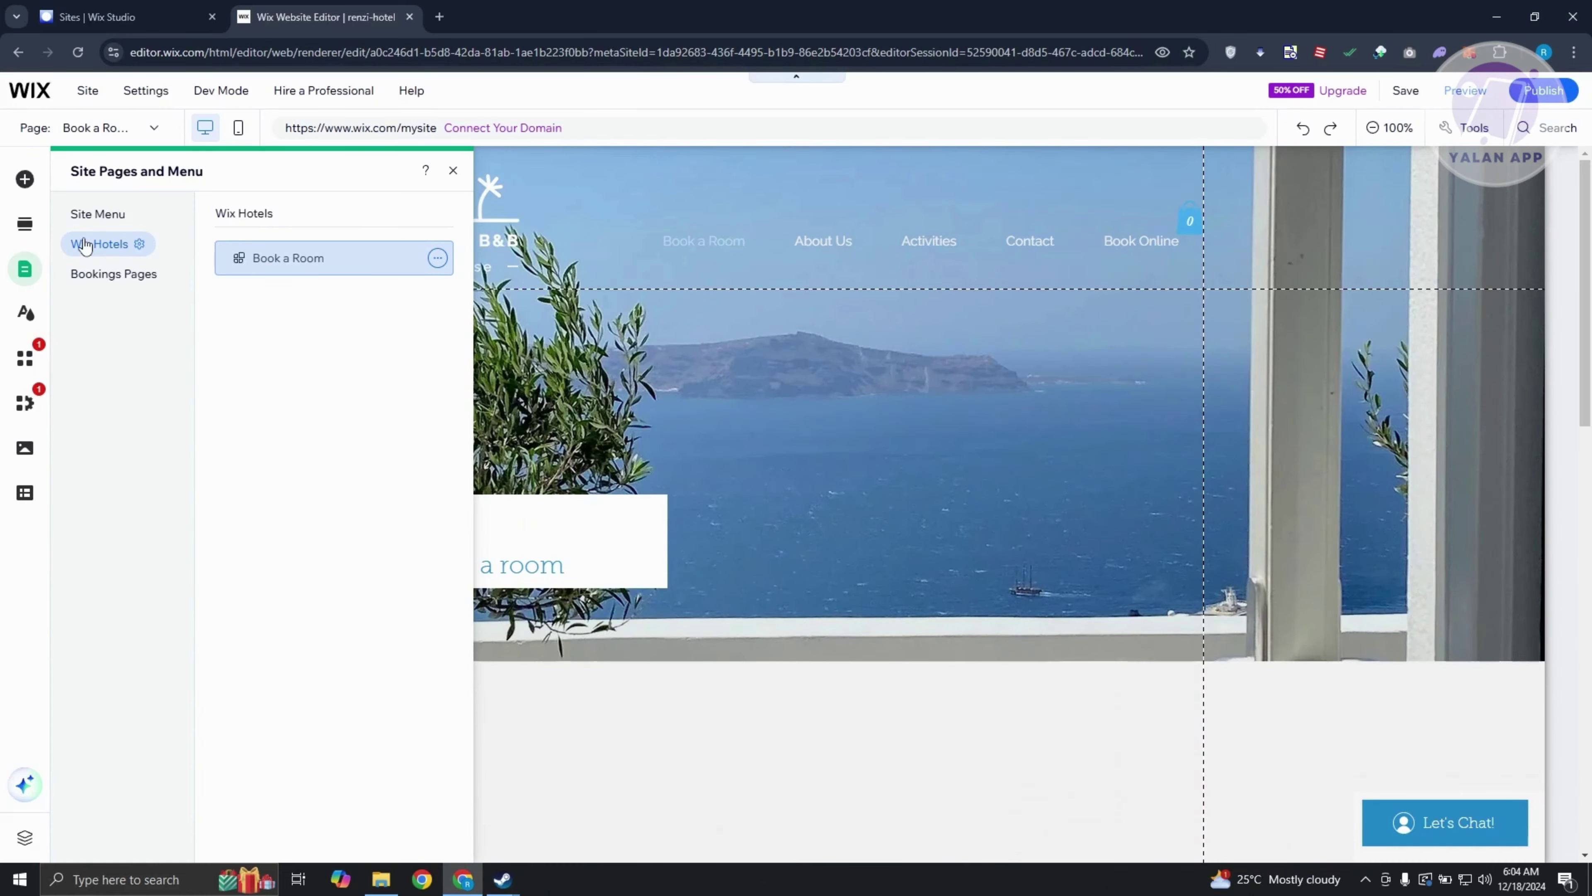
scroll(859, 495, "down", 4)
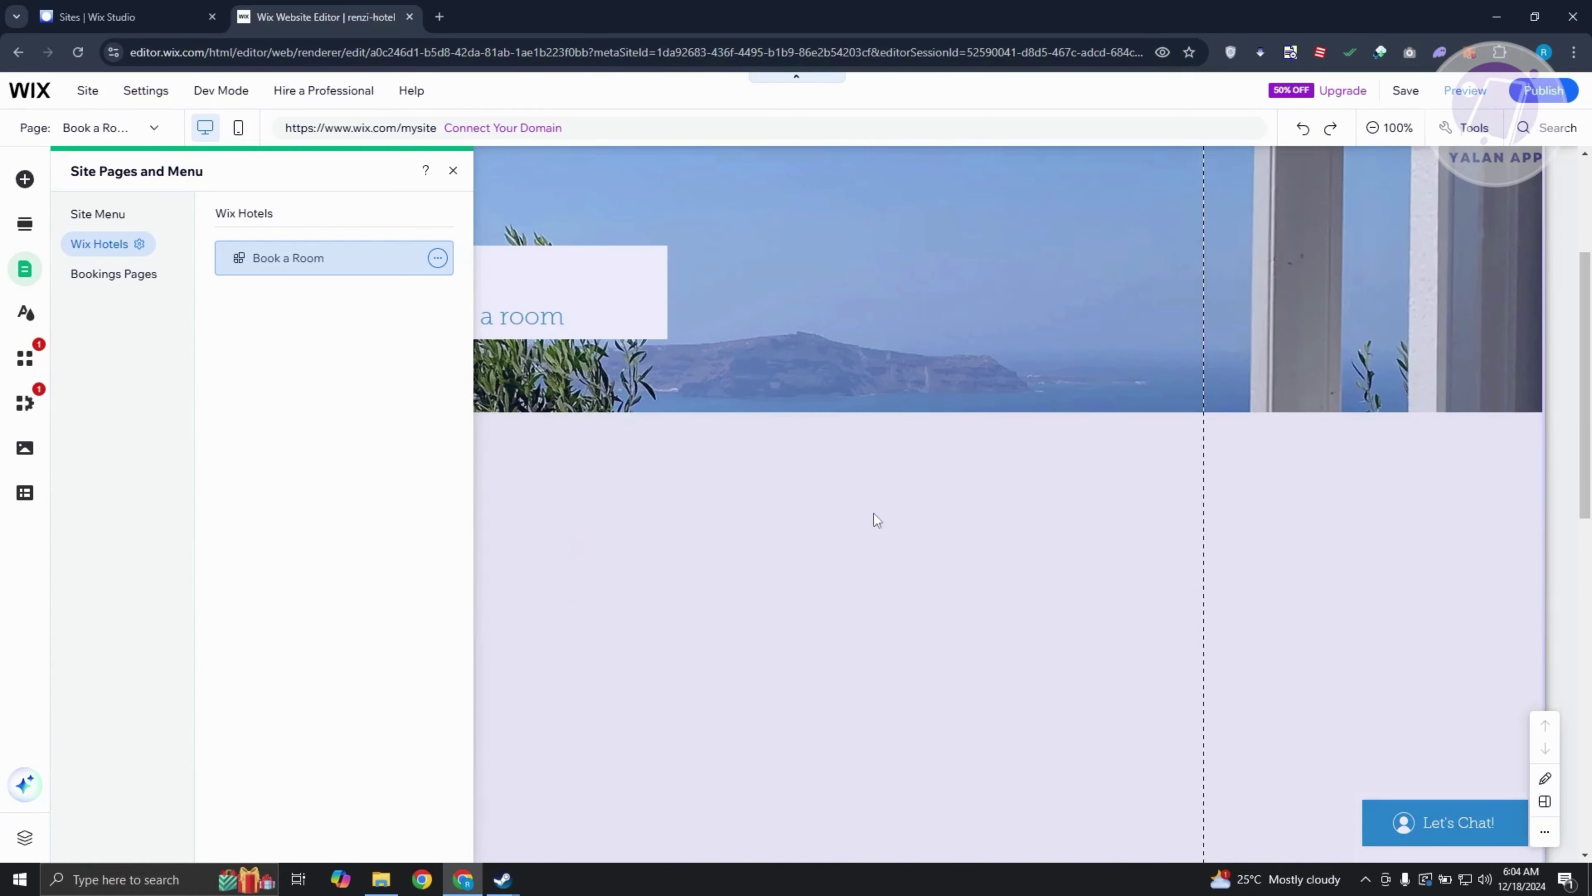
scroll(758, 500, "up", 3)
left_click(752, 571)
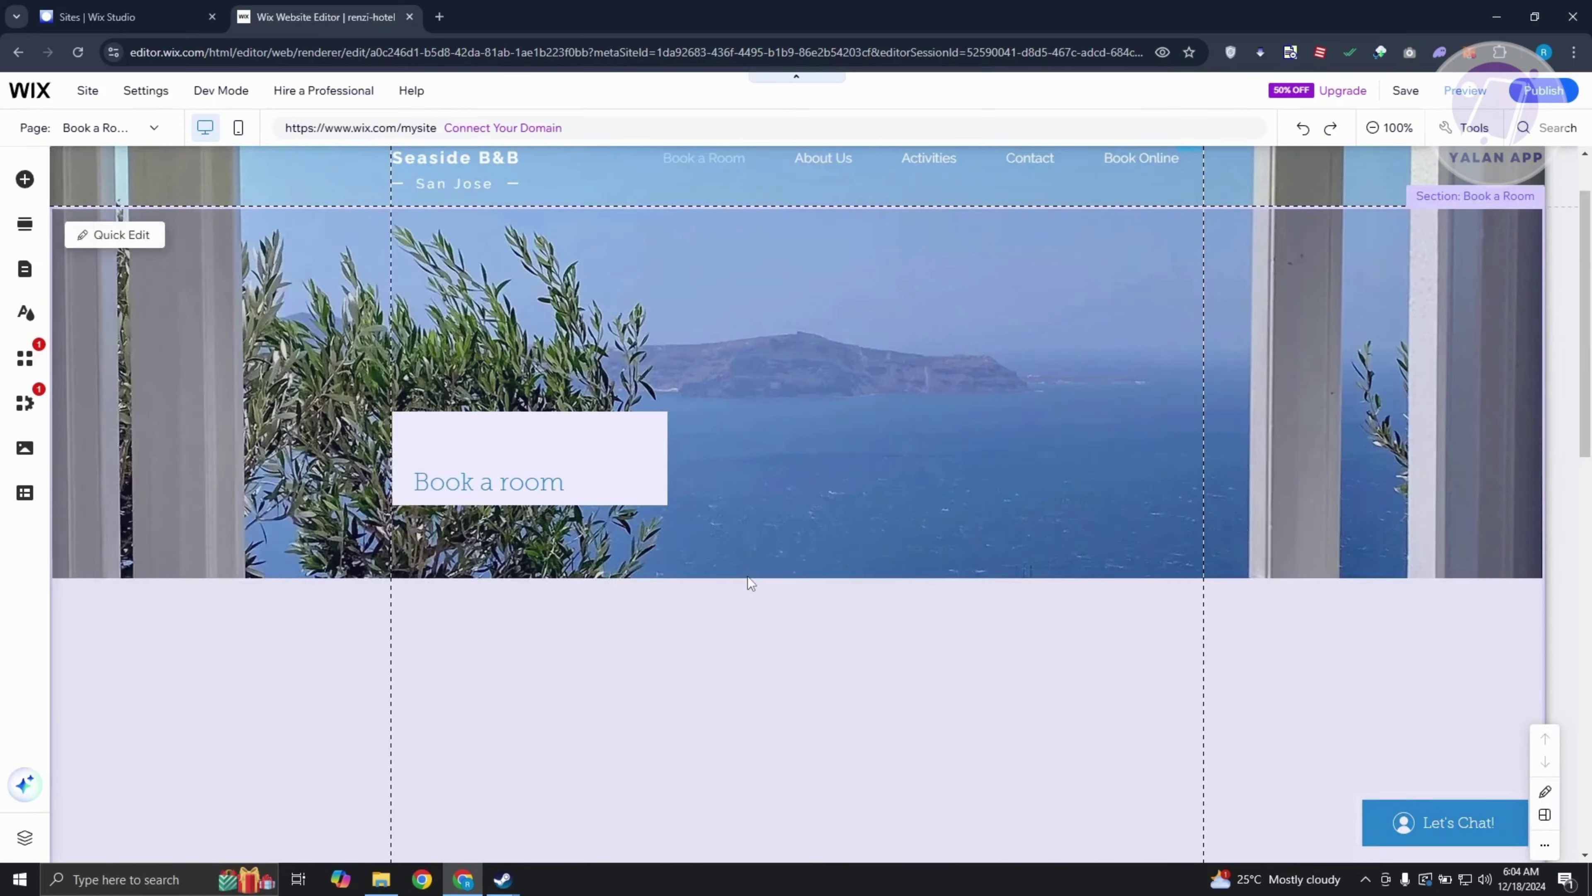
scroll(761, 580, "down", 6)
scroll(762, 585, "down", 2)
scroll(758, 587, "up", 10)
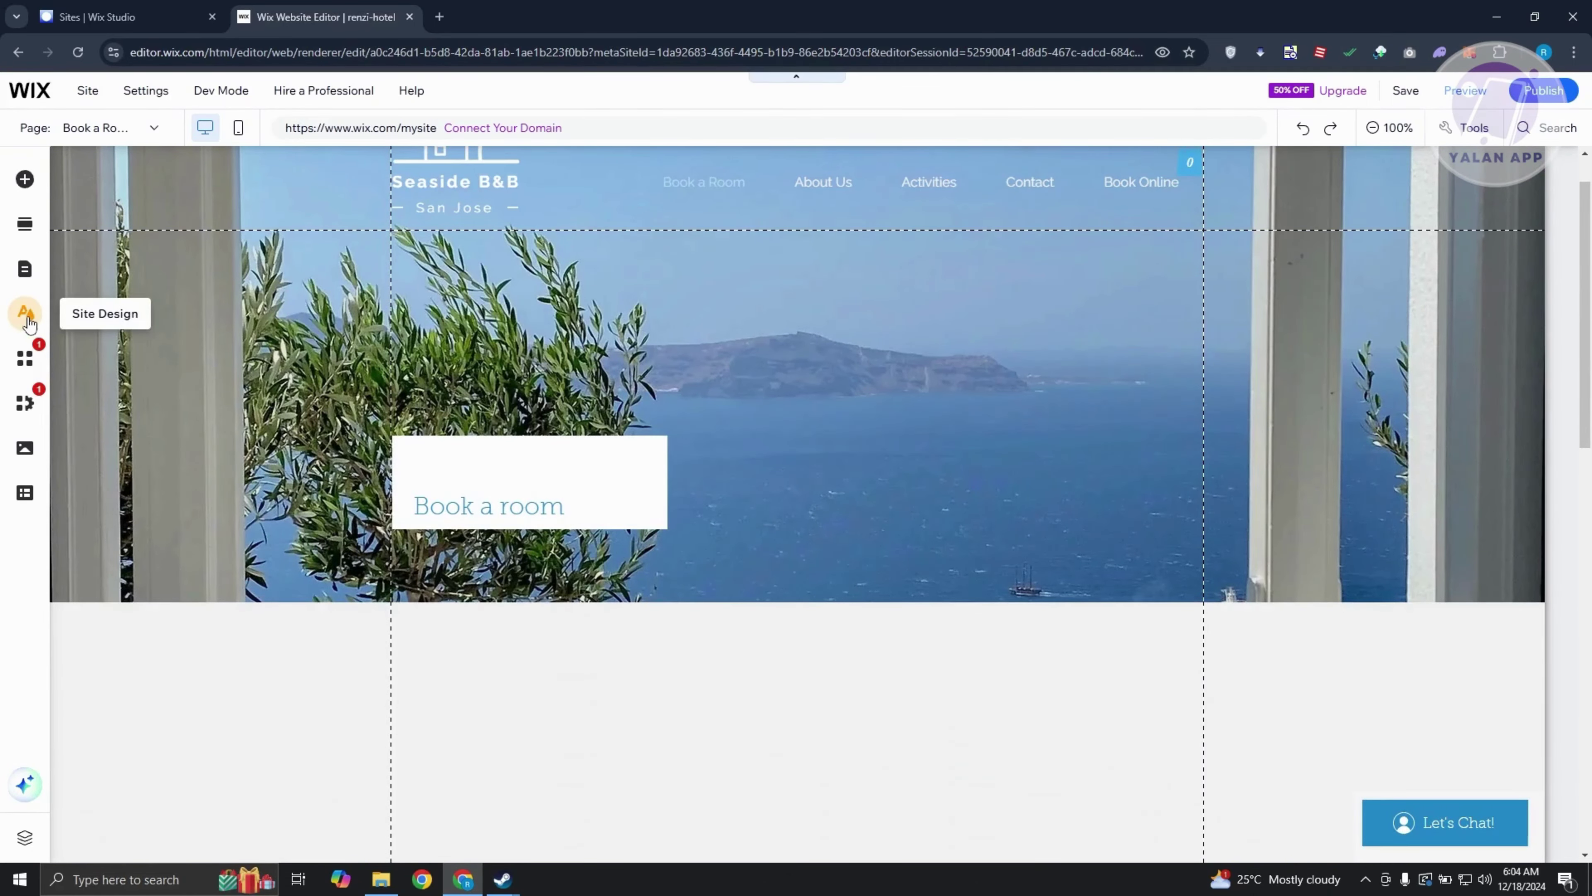
Look over the site design options and App Market, and open room management for Wix Hotels.
left_click(26, 317)
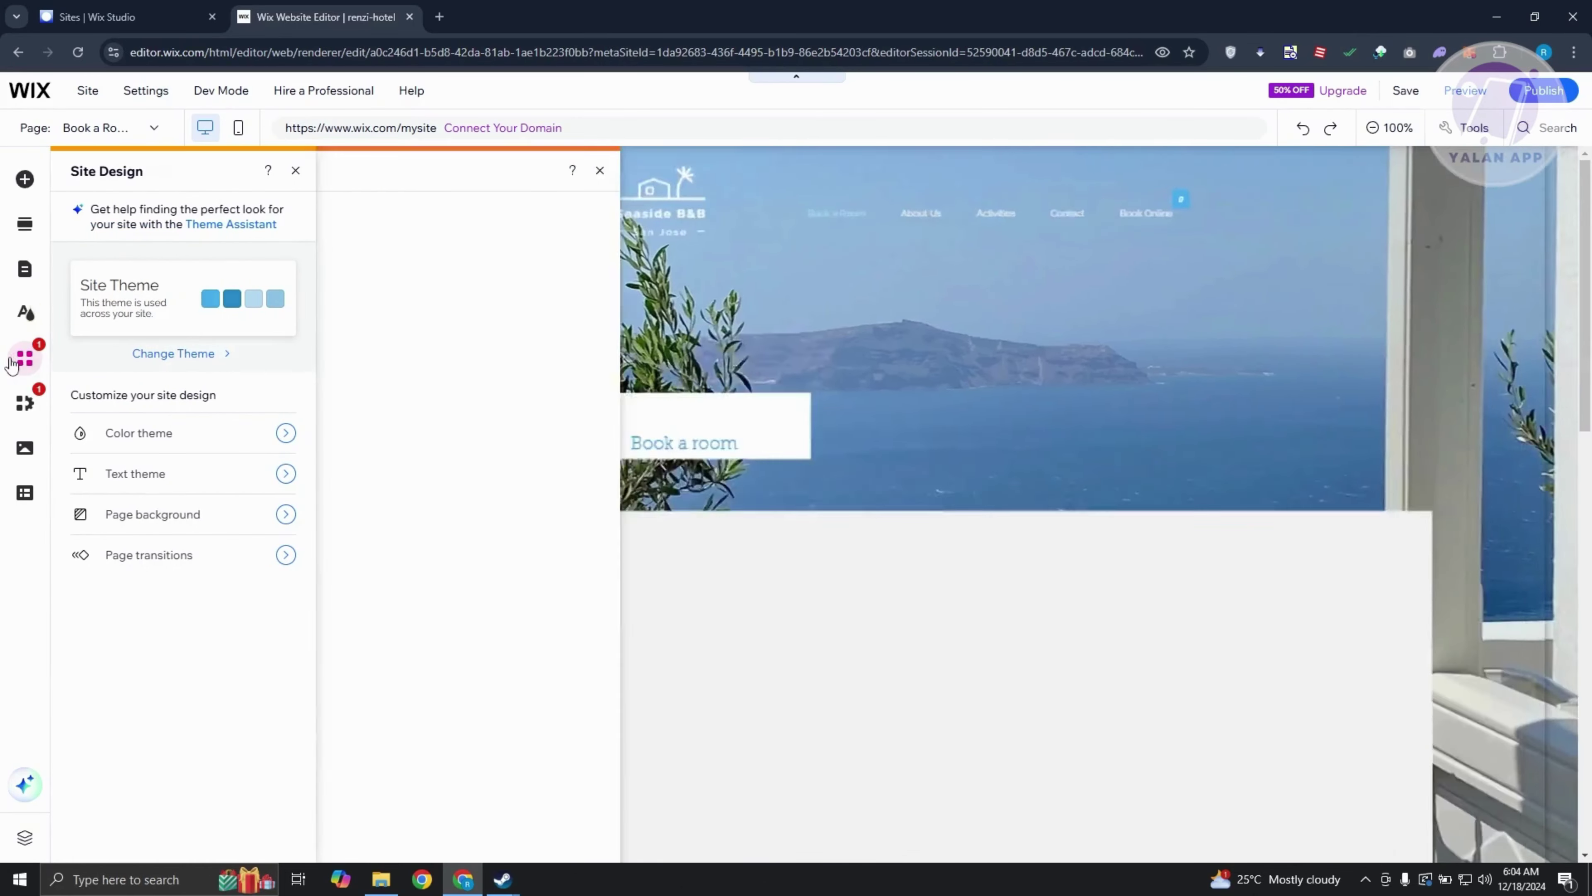
left_click(13, 361)
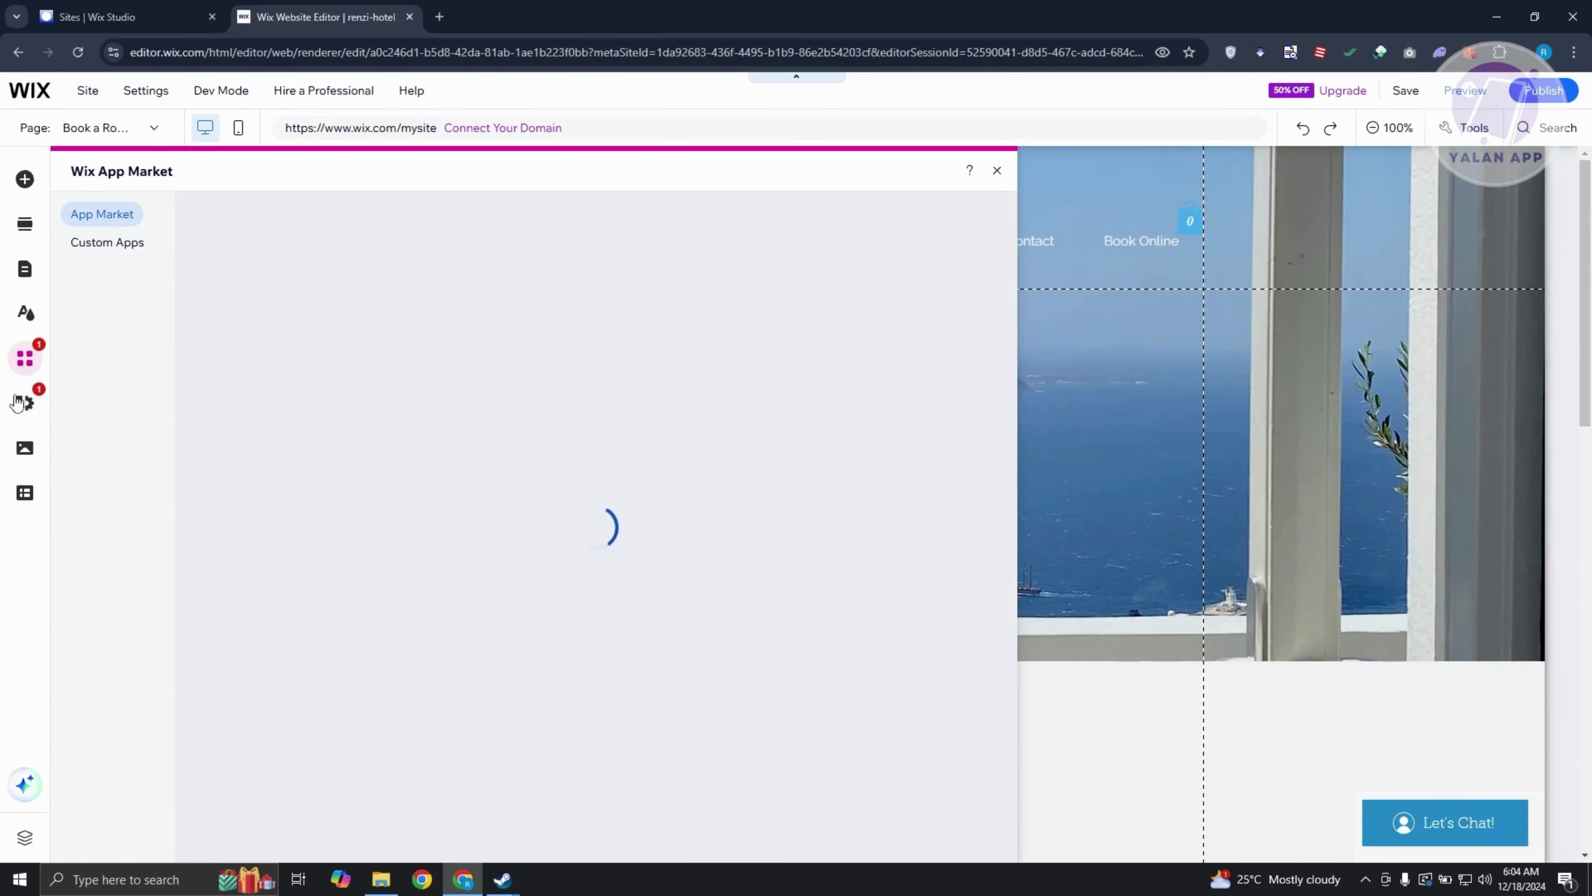
left_click(18, 403)
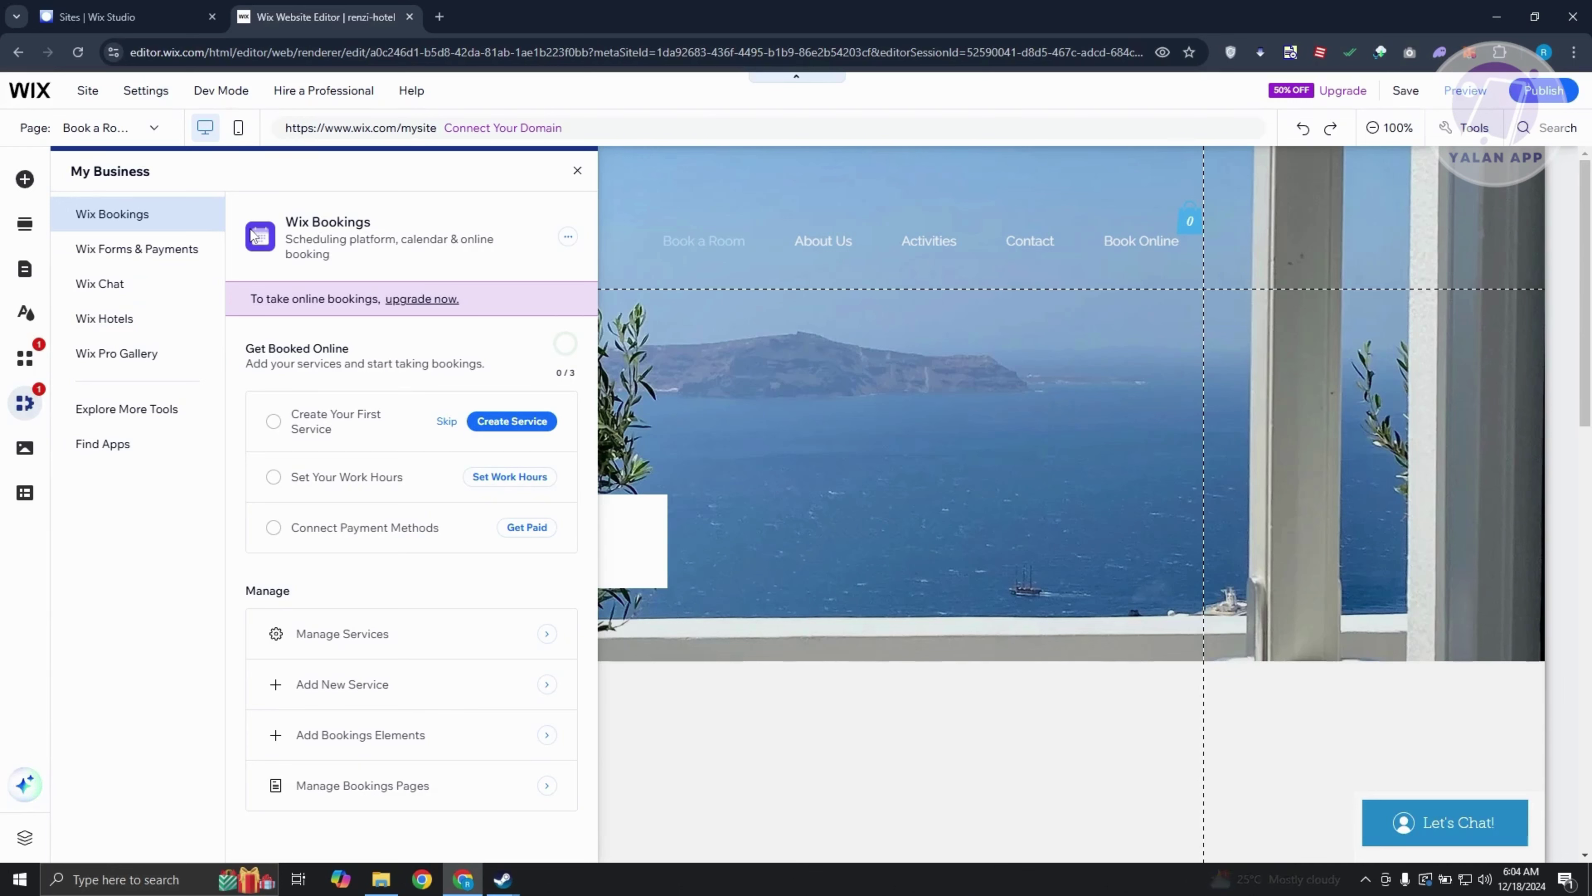
left_click(117, 321)
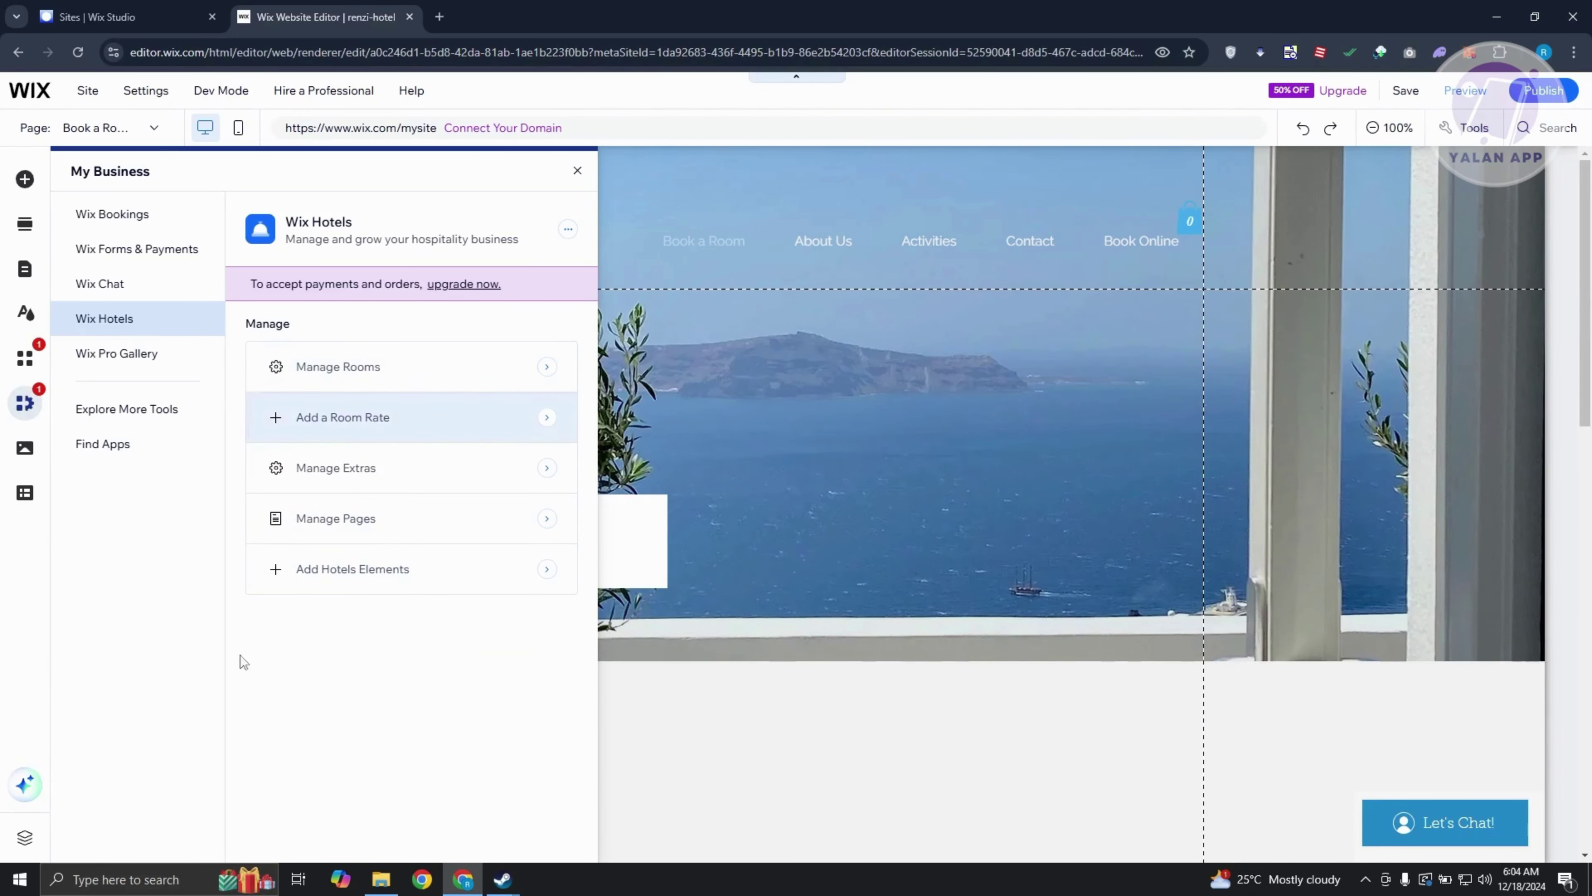
left_click(344, 389)
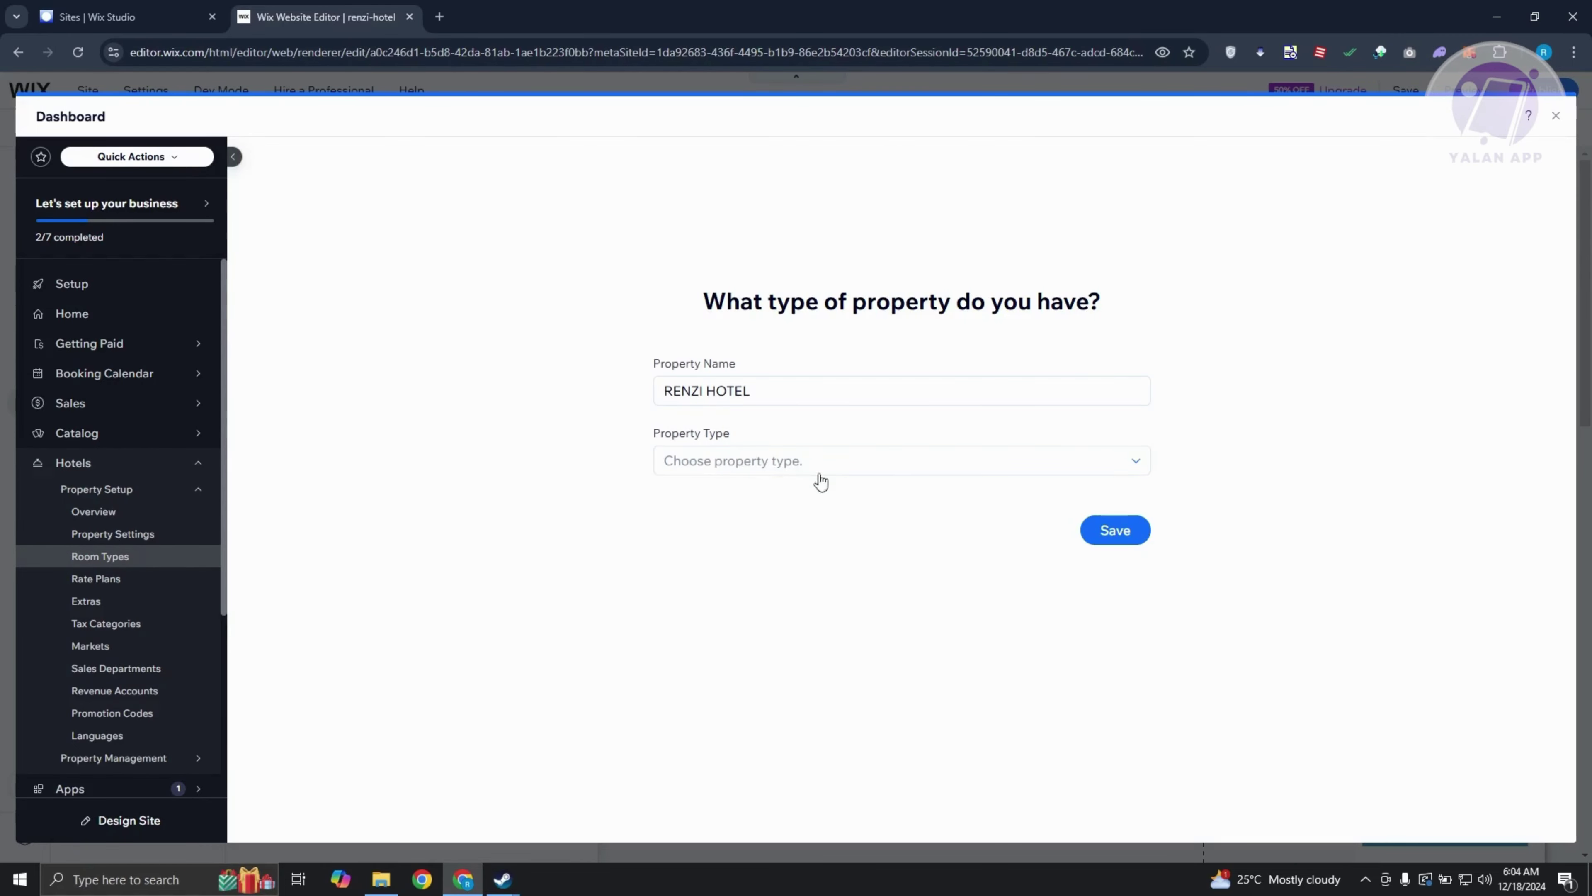
Set the property type of RENZI HOTEL to Hotel and save it.
left_click(754, 467)
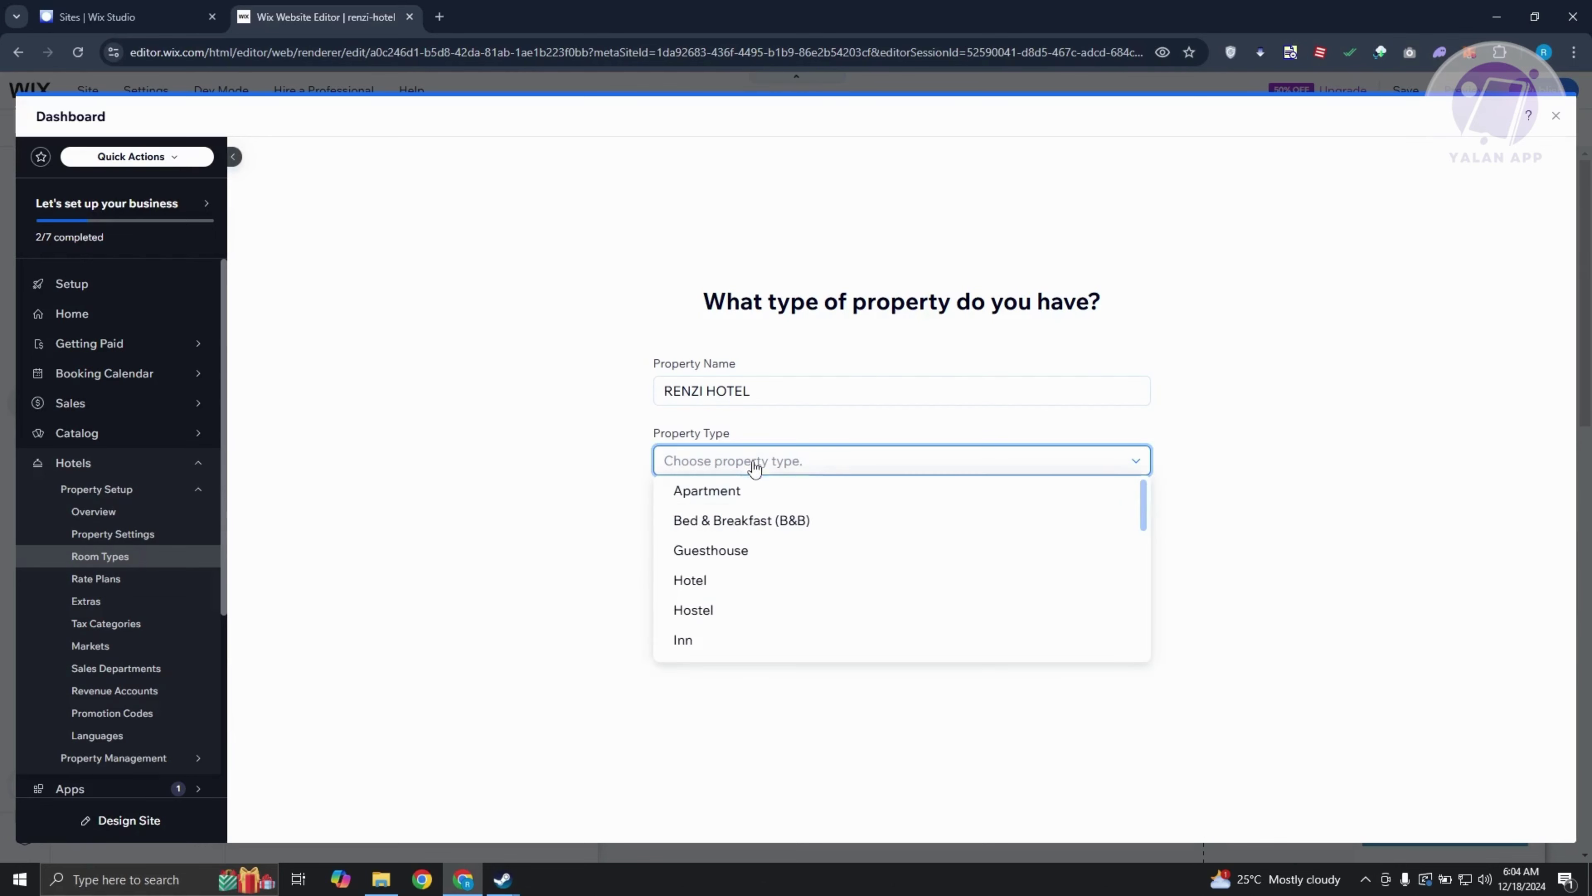
left_click(721, 580)
left_click(1122, 532)
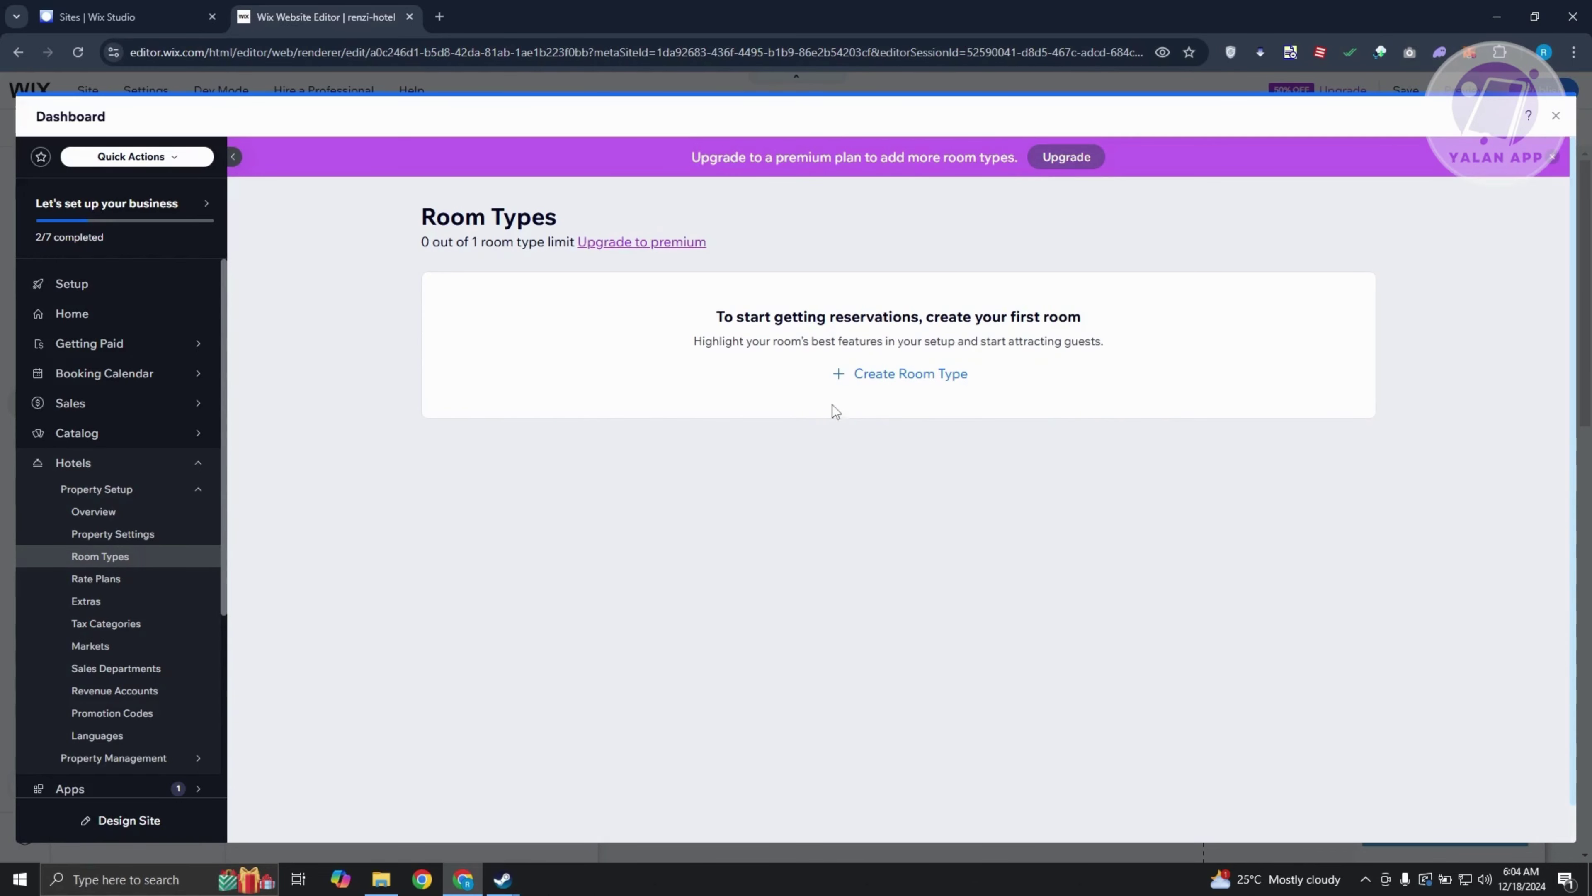
Start a new room type of kind Classic Room, continue to its details, and leave the room setup without finishing it.
left_click(900, 375)
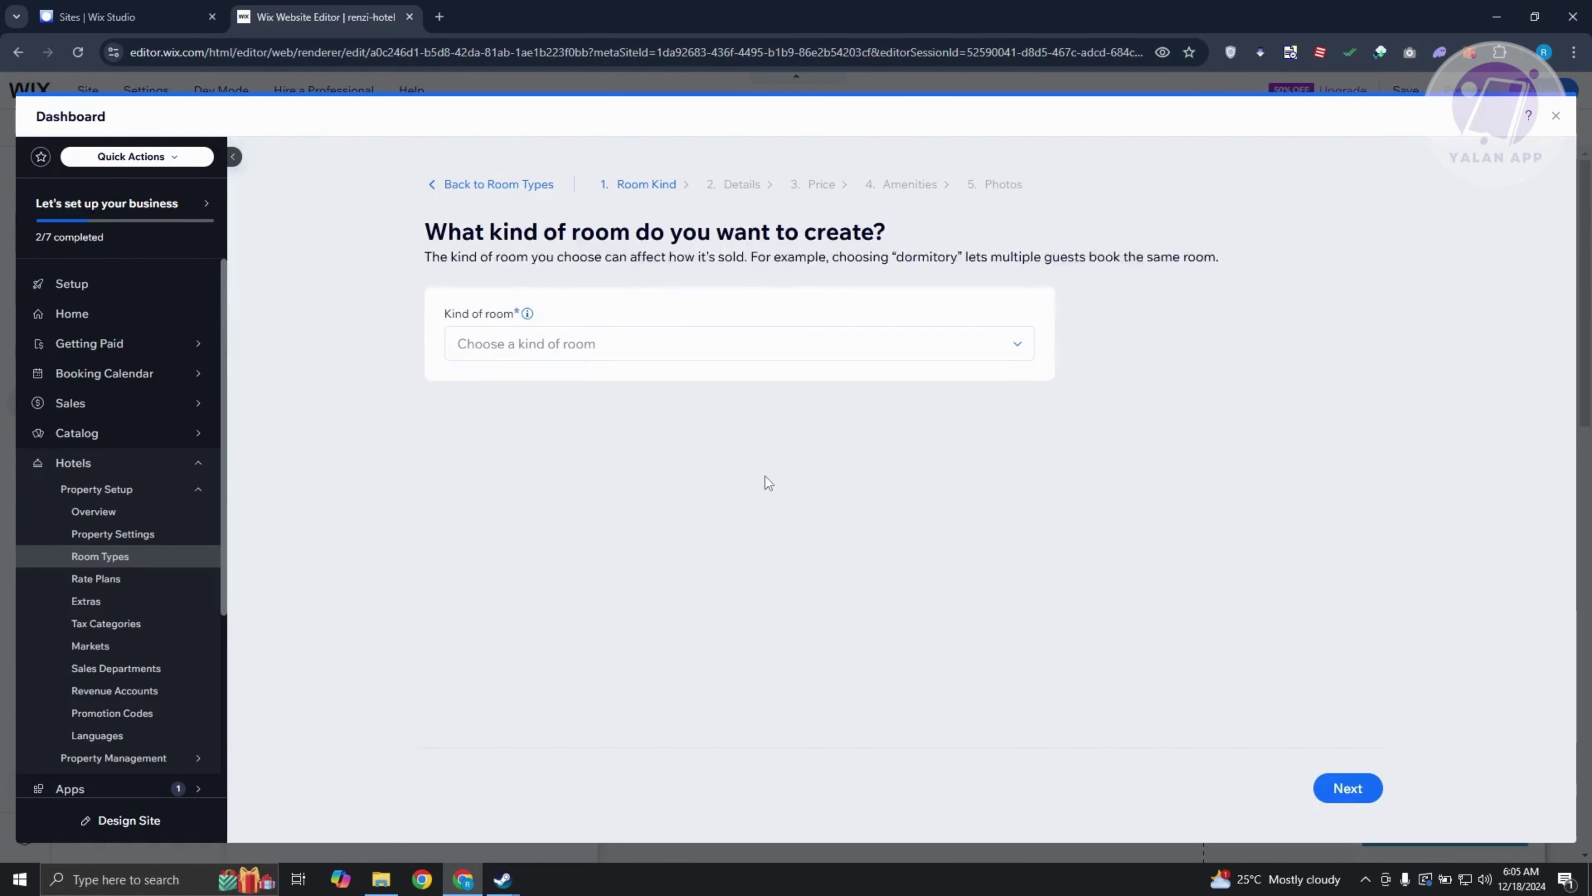
left_click(511, 346)
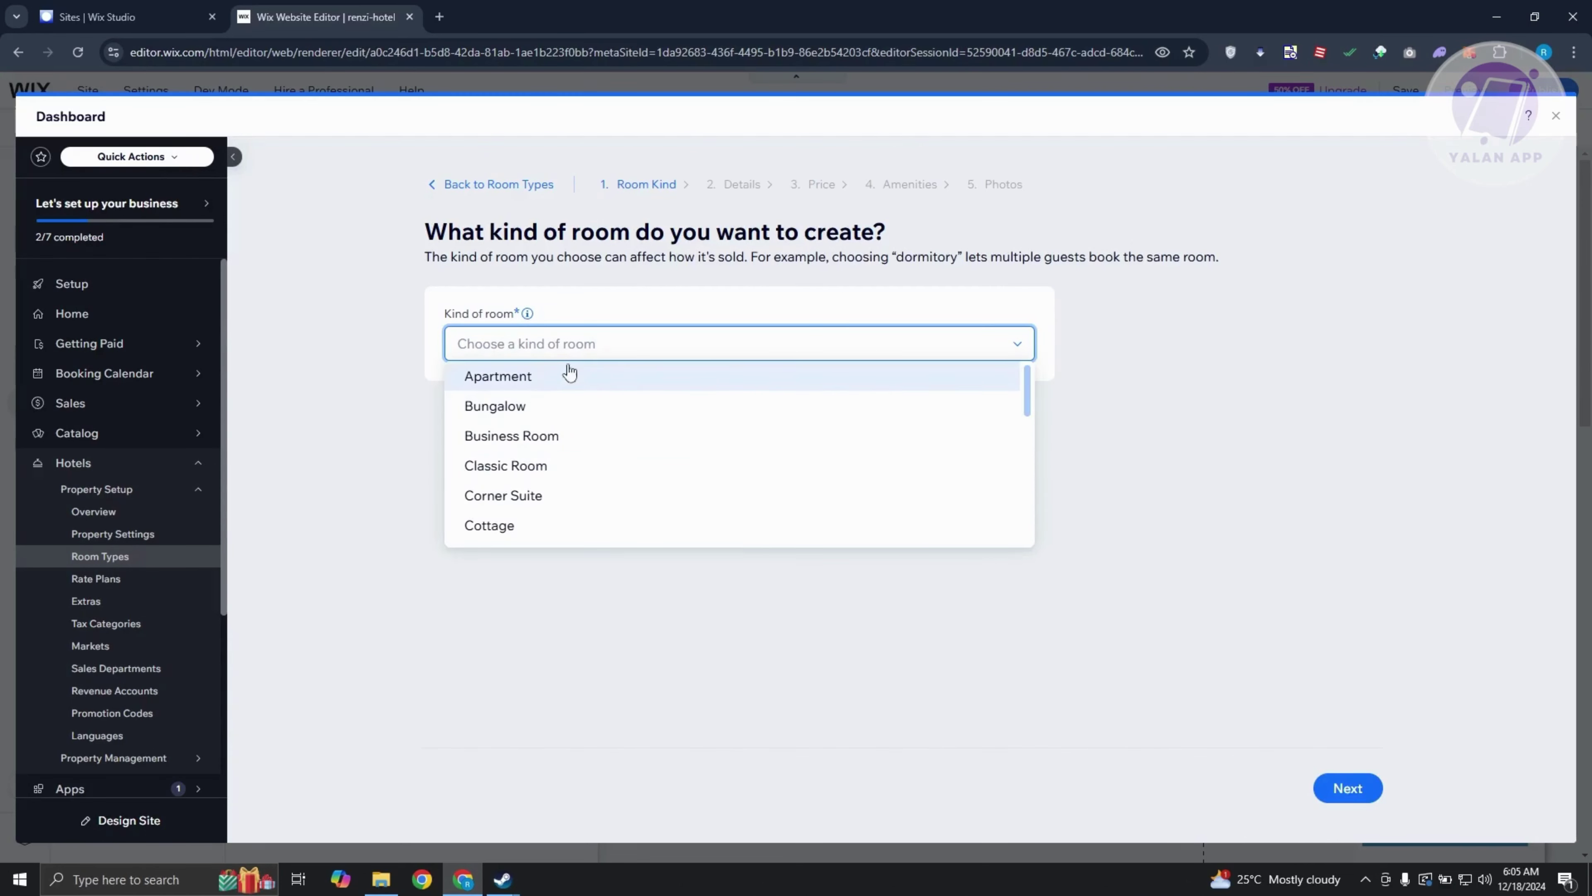
left_click(528, 467)
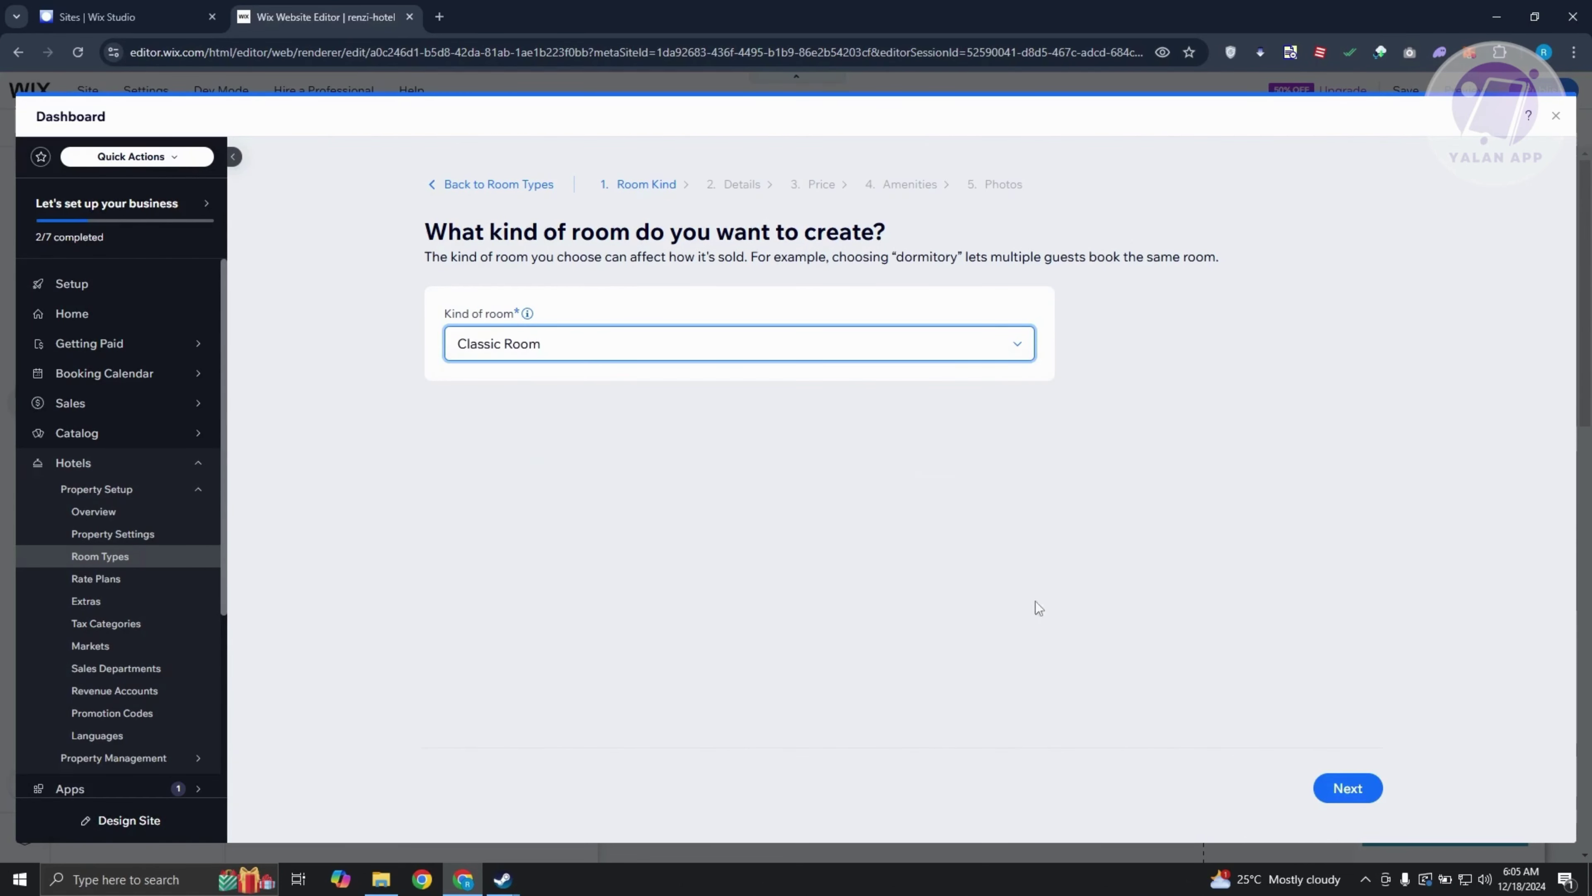
left_click(1331, 786)
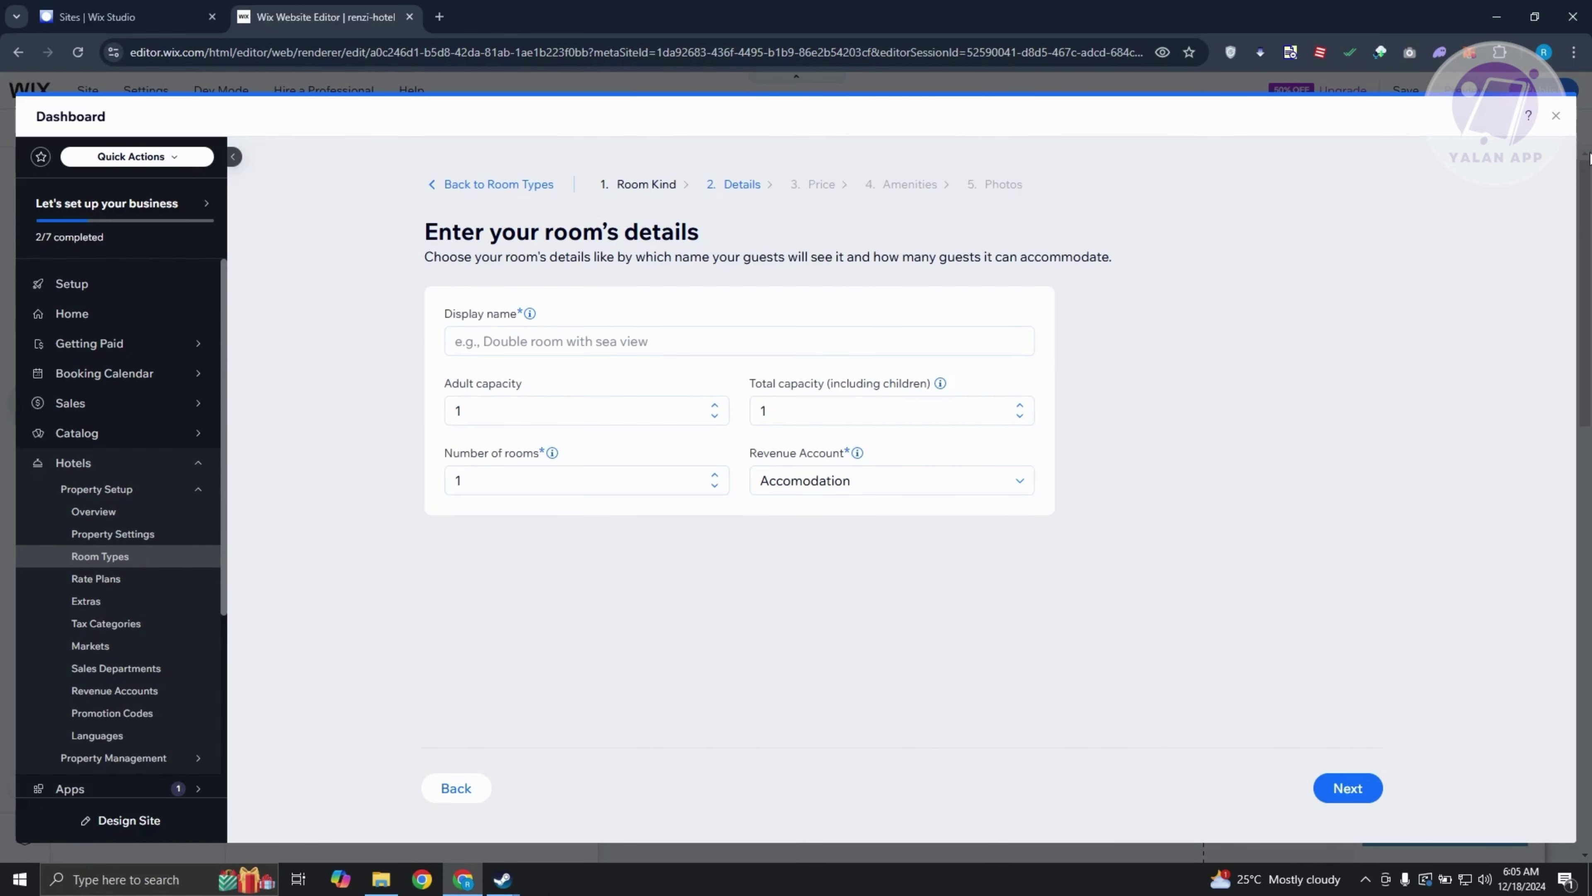
left_click(1556, 115)
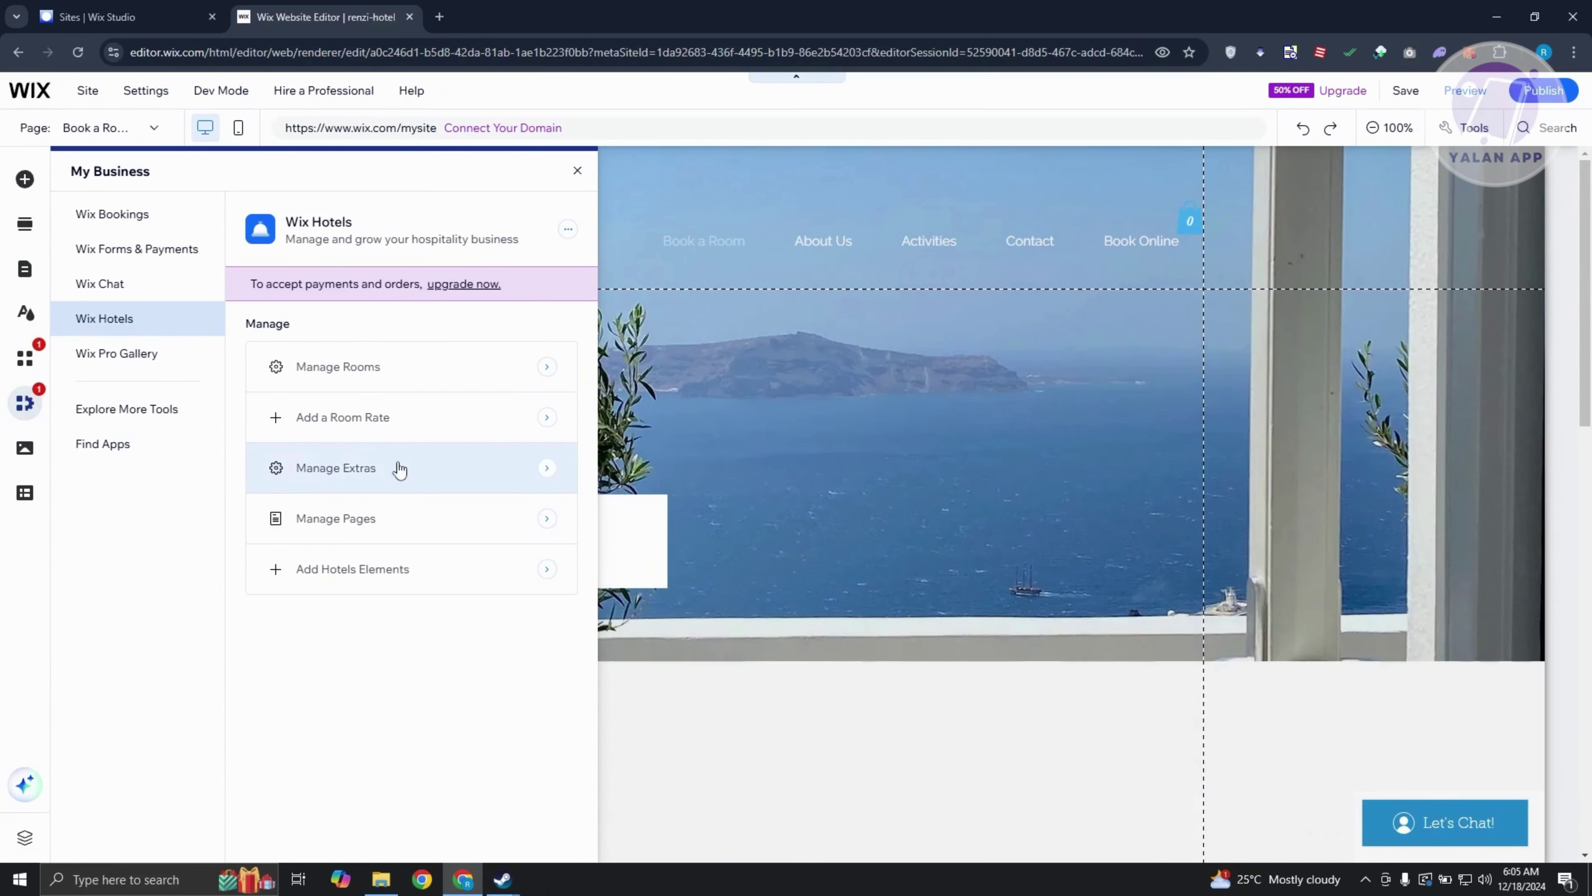
left_click(577, 172)
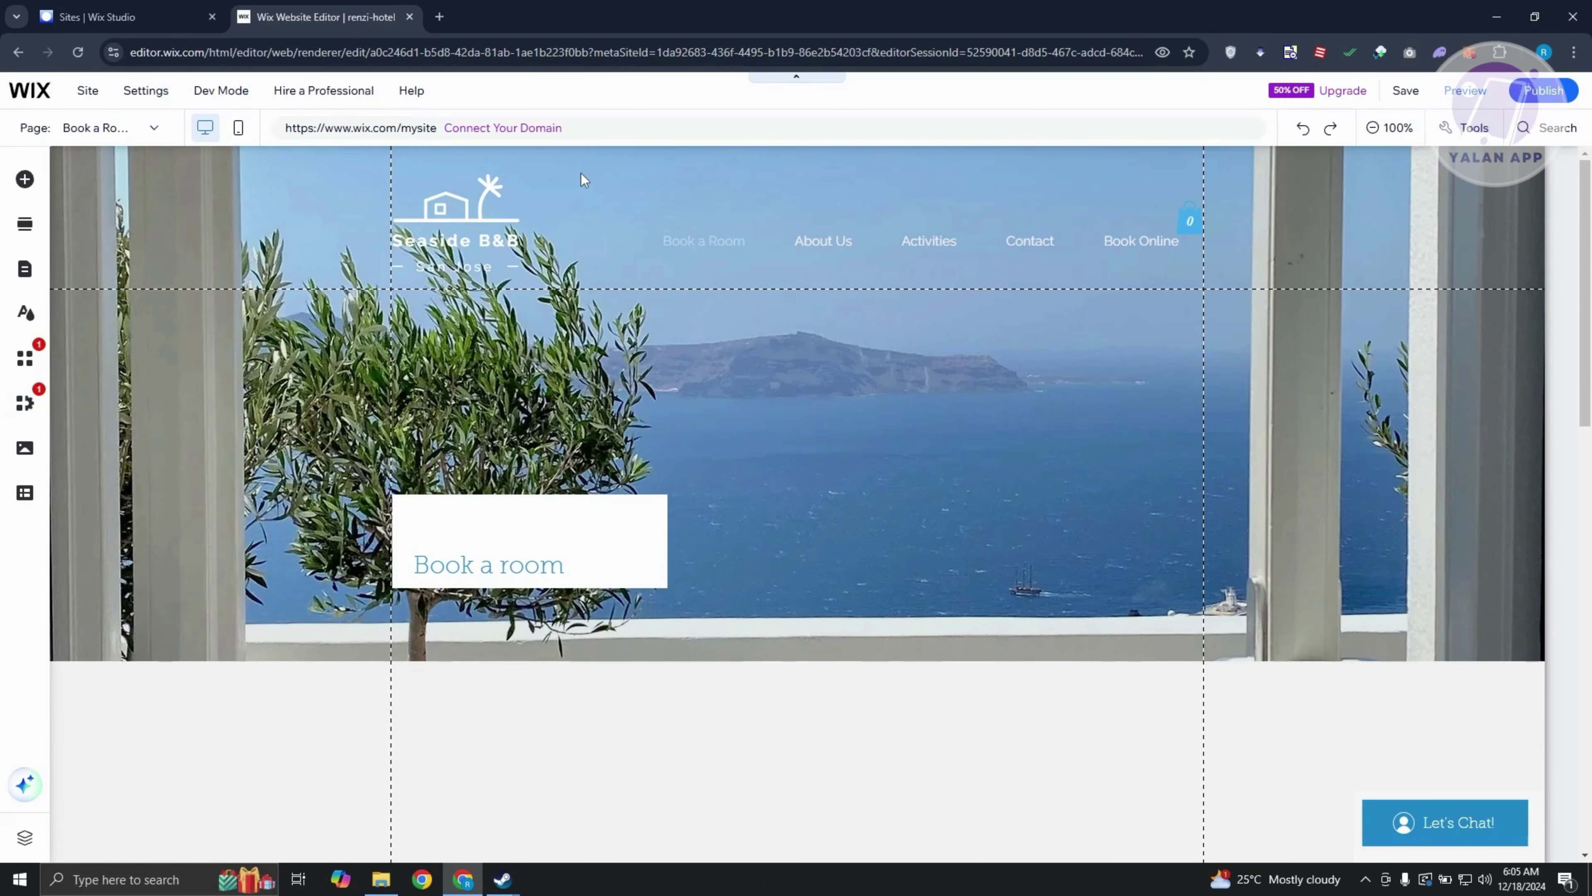